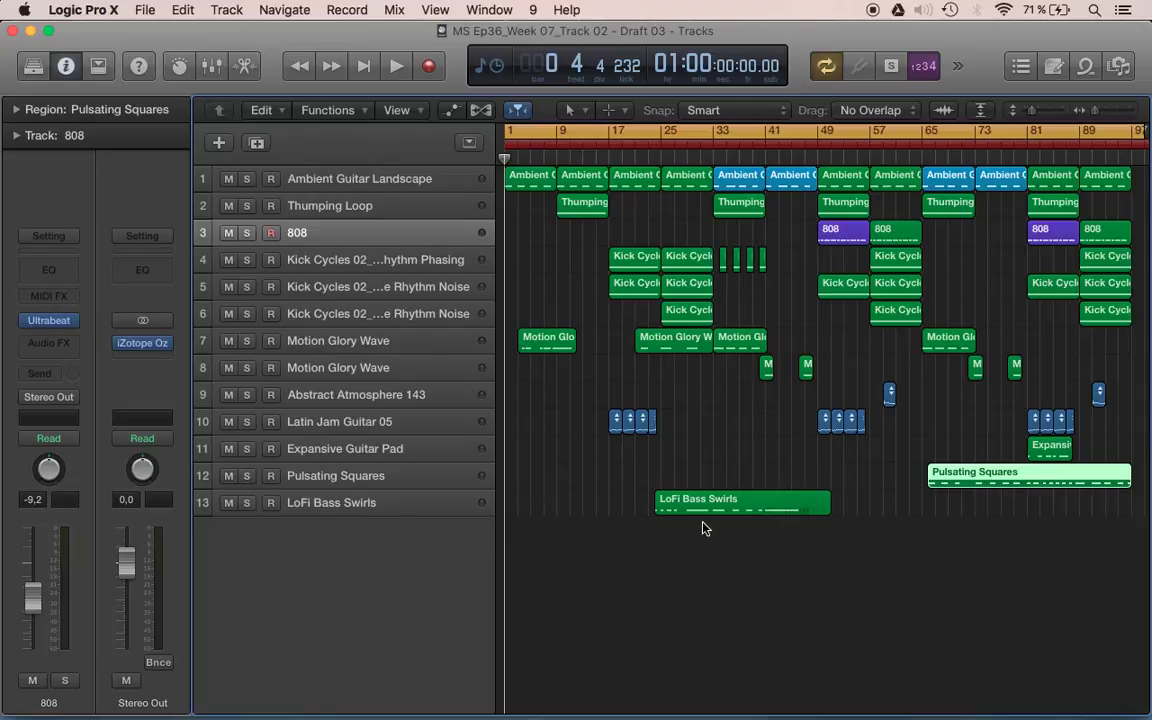
# Step: Play the arrangement from the start and briefly solo the Thumping Loop track to check its sound
pyautogui.press('super+Left')
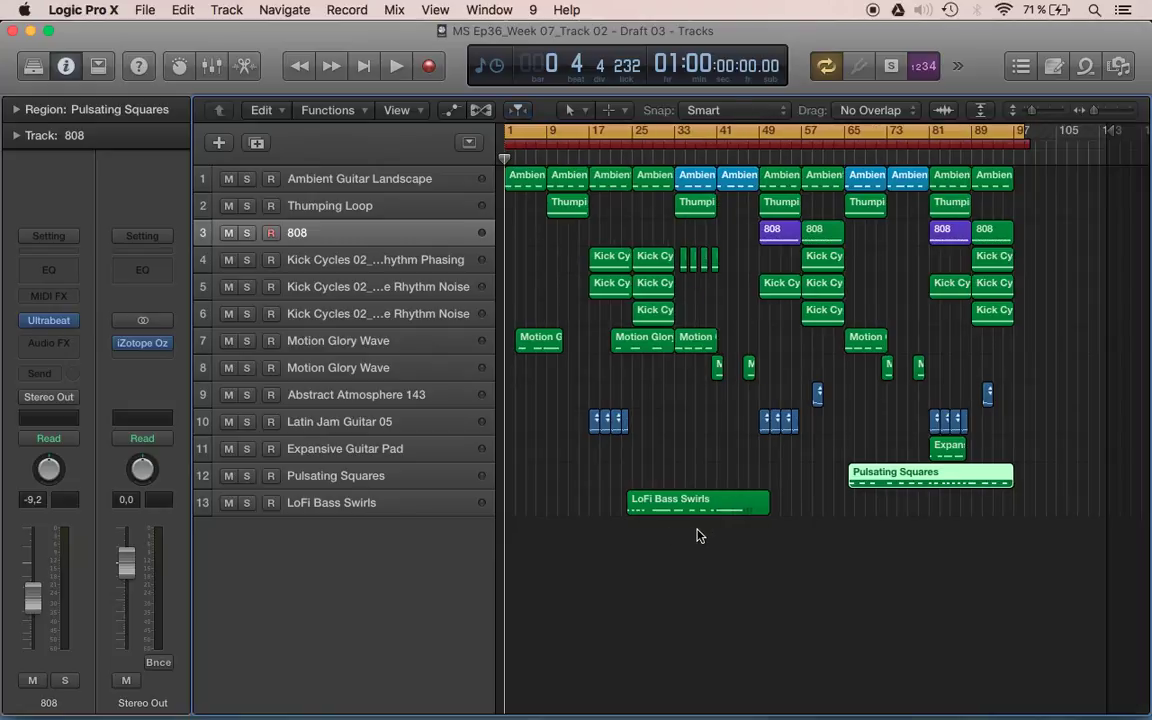
pyautogui.press('space')
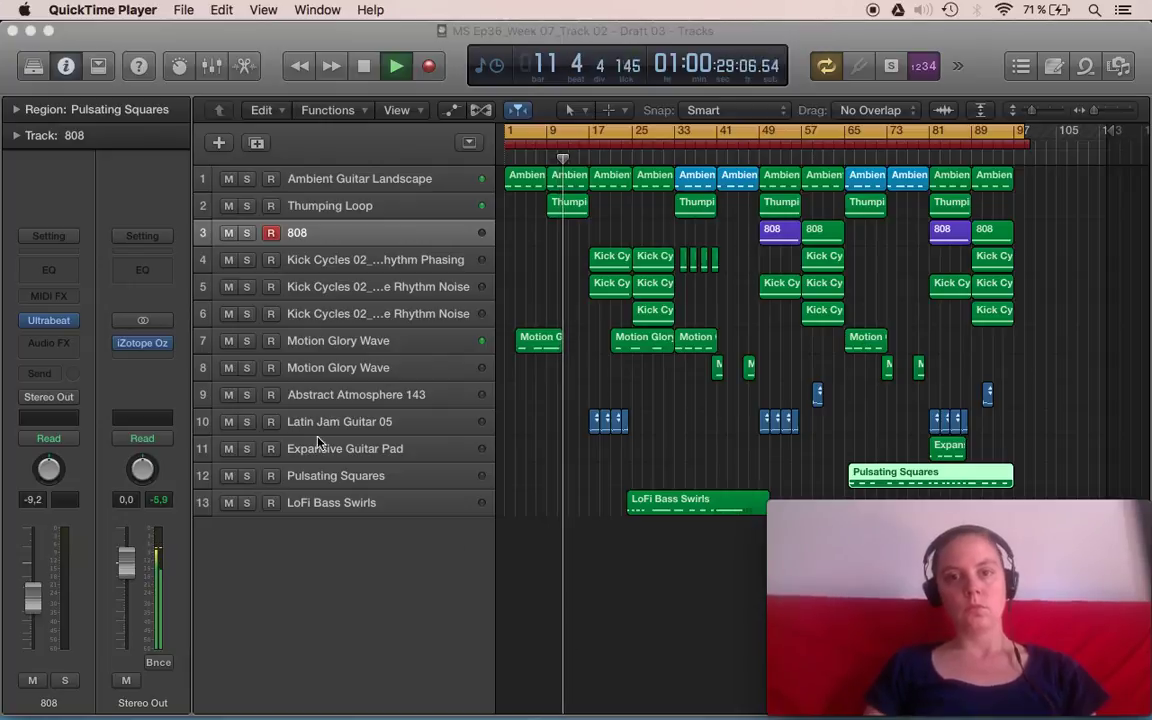
pyautogui.click(247, 206)
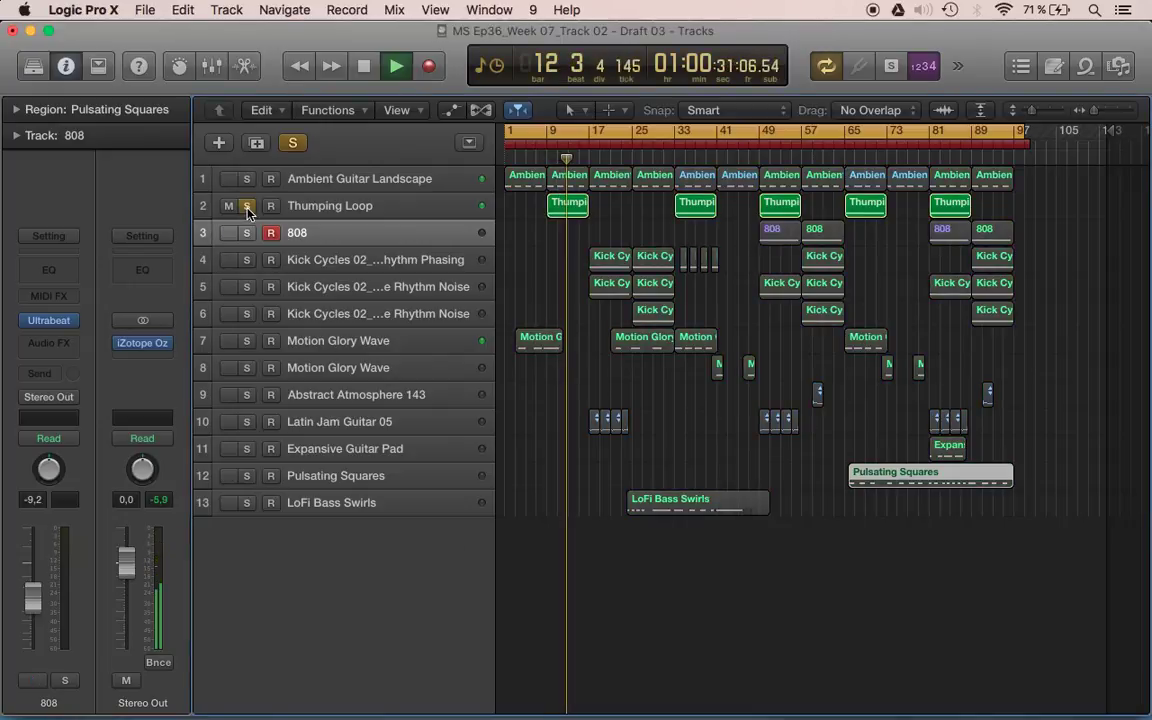
pyautogui.click(247, 206)
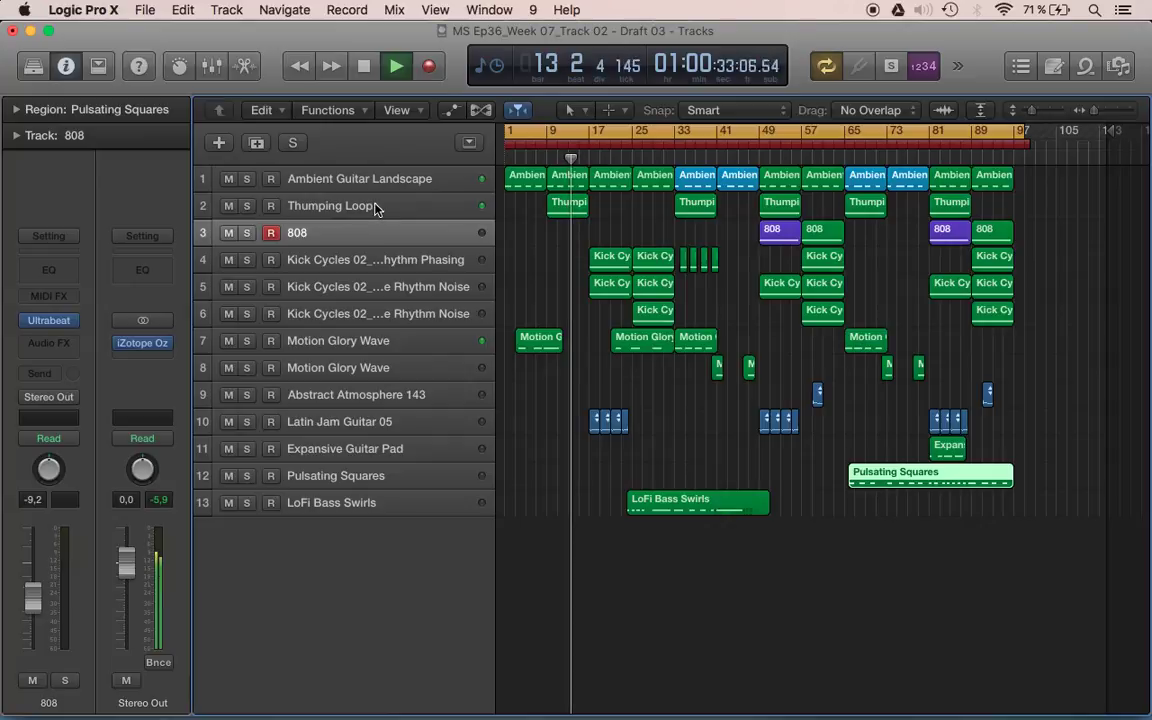
pyautogui.press('super+Tab')
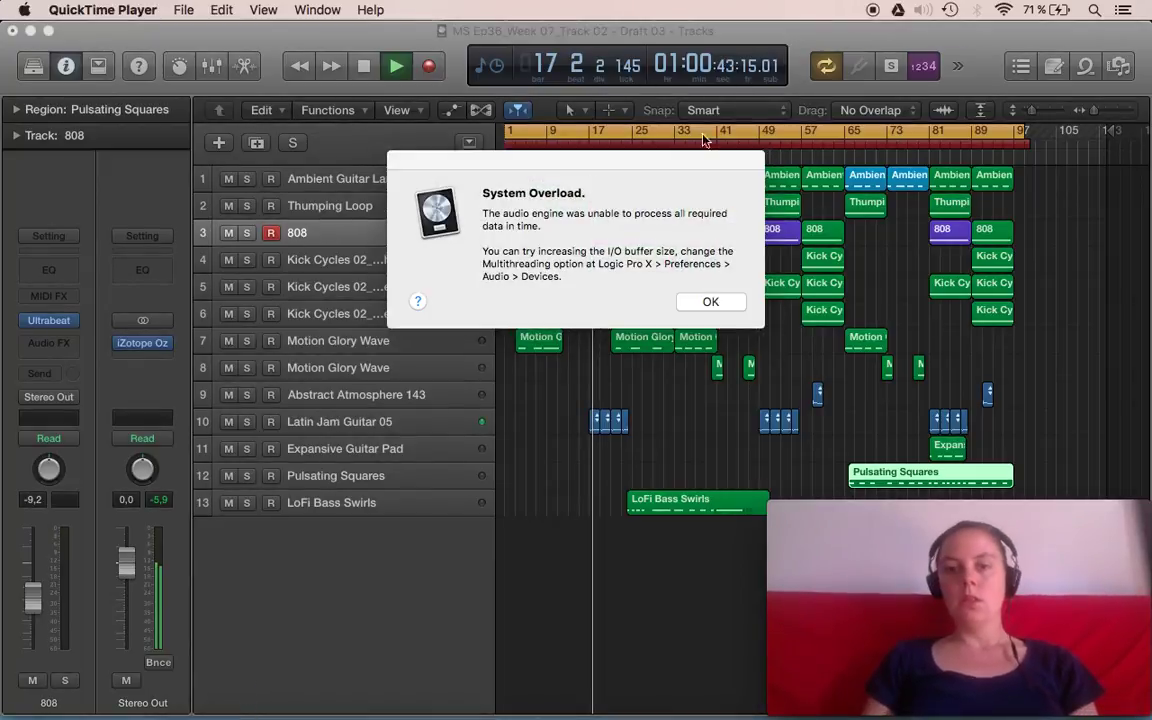
# Step: Dismiss the overload alert and replay the song from bar 15
pyautogui.click(712, 299)
pyautogui.moveTo(590, 158); pyautogui.dragTo(581, 157)
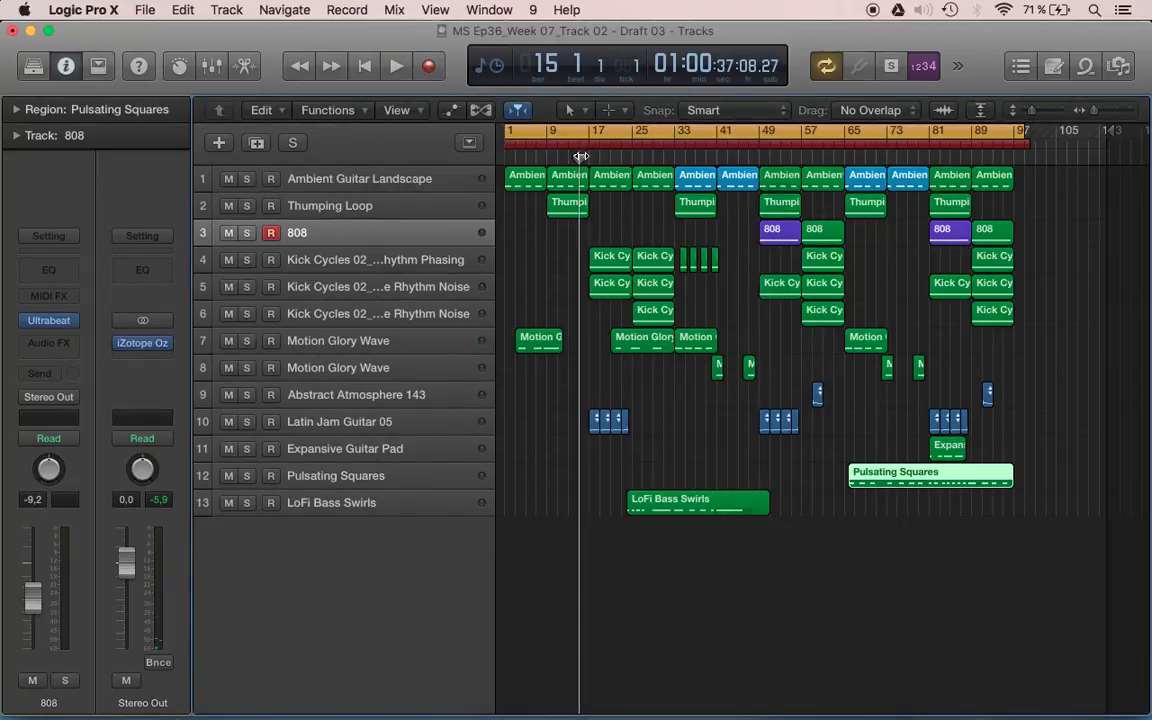
pyautogui.press('super+Tab')
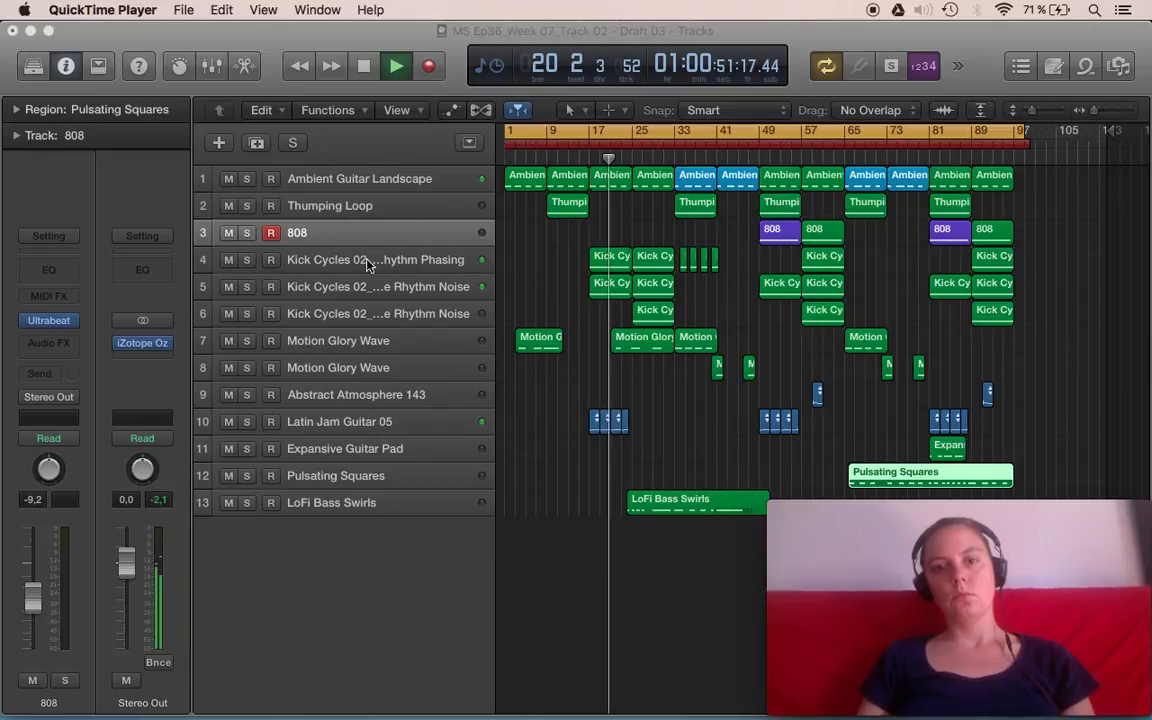
# Step: Solo the Kick Drone Rhythm Phasing track, dismiss the overload alert, and play it from just before bar 17
pyautogui.click(250, 262)
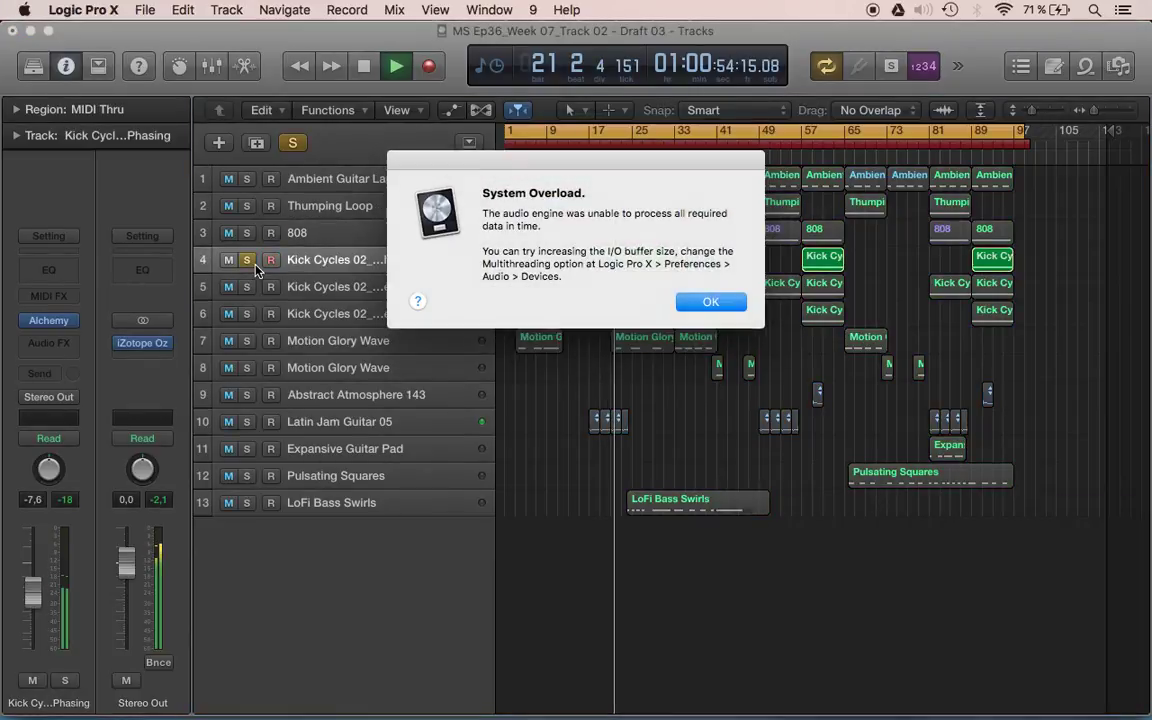
pyautogui.click(693, 302)
pyautogui.click(595, 155)
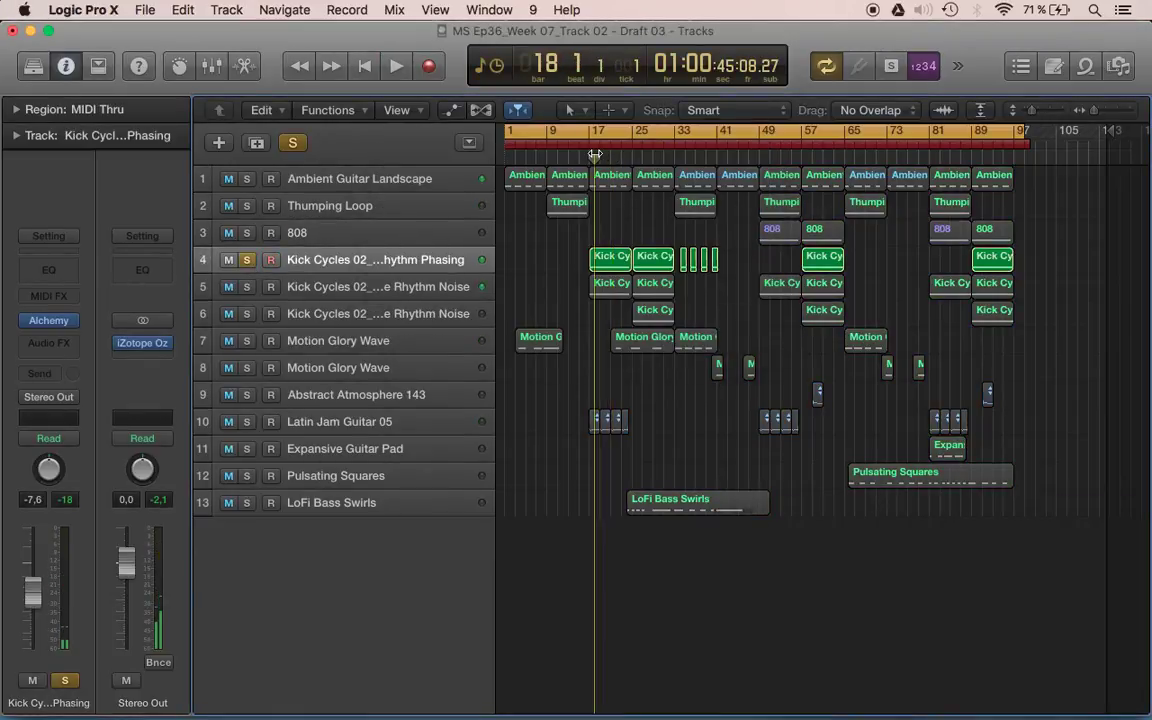
pyautogui.click(587, 156)
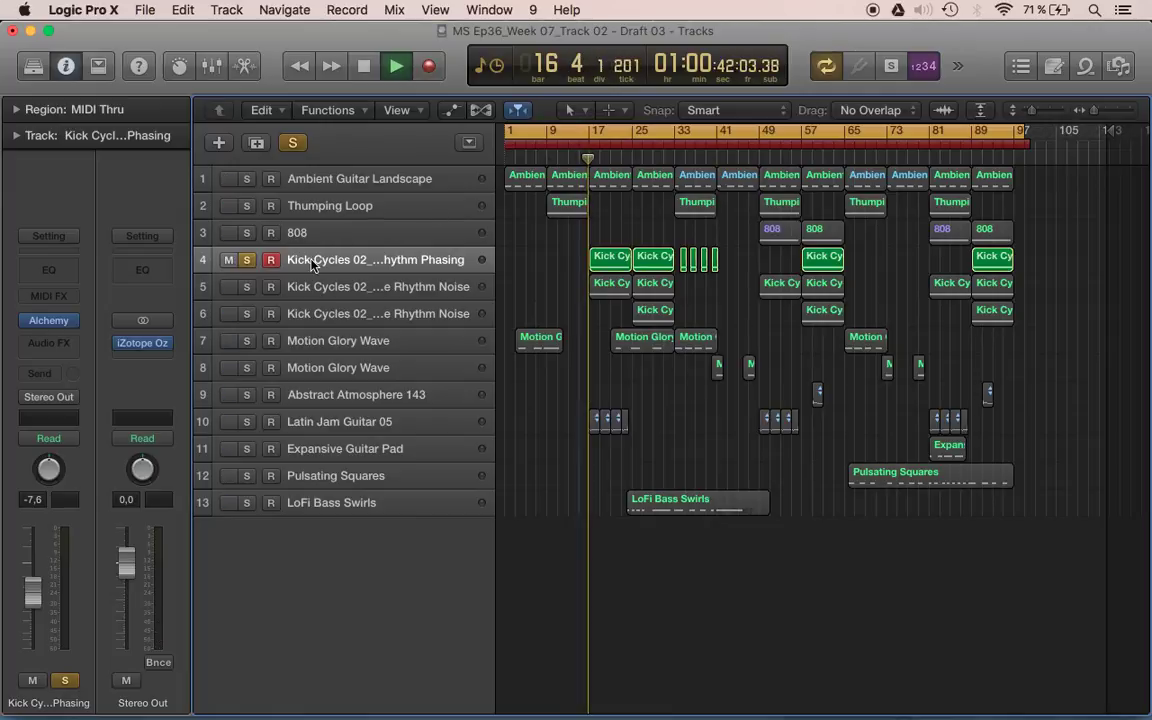
# Step: Add a Channel EQ with the analyzer on and a 47.5 Hz low cut to the Kick Drone Rhythm Phasing track, and unsolo it
pyautogui.click(50, 273)
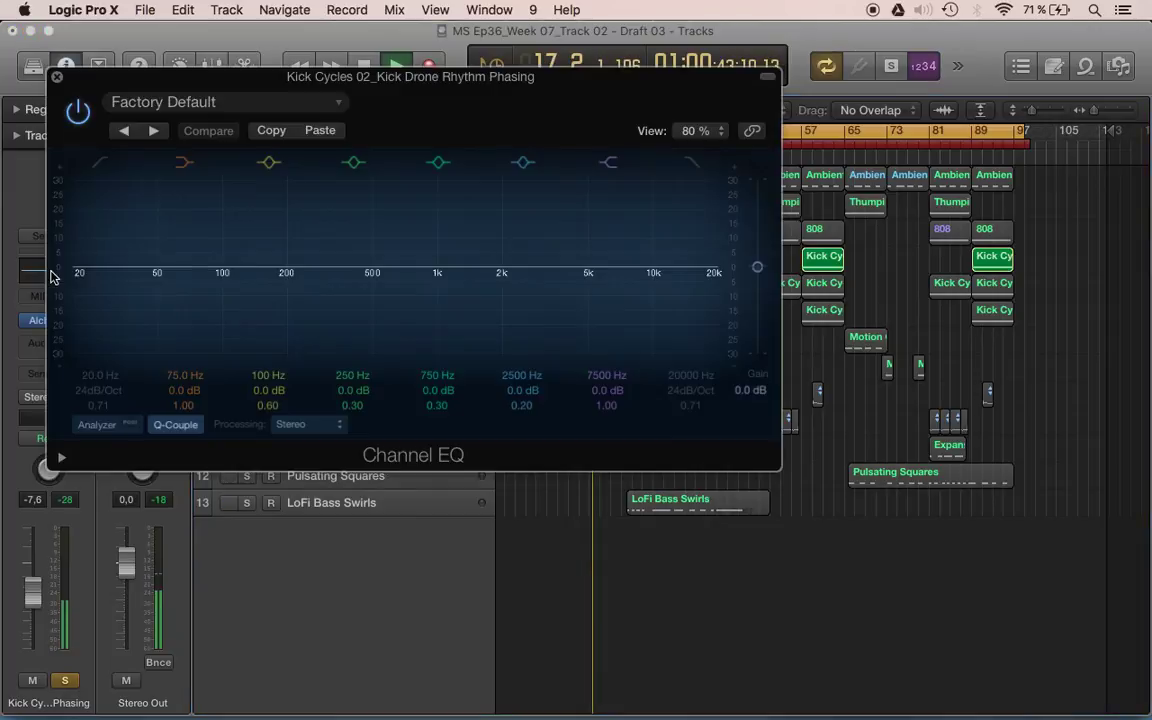
pyautogui.click(98, 424)
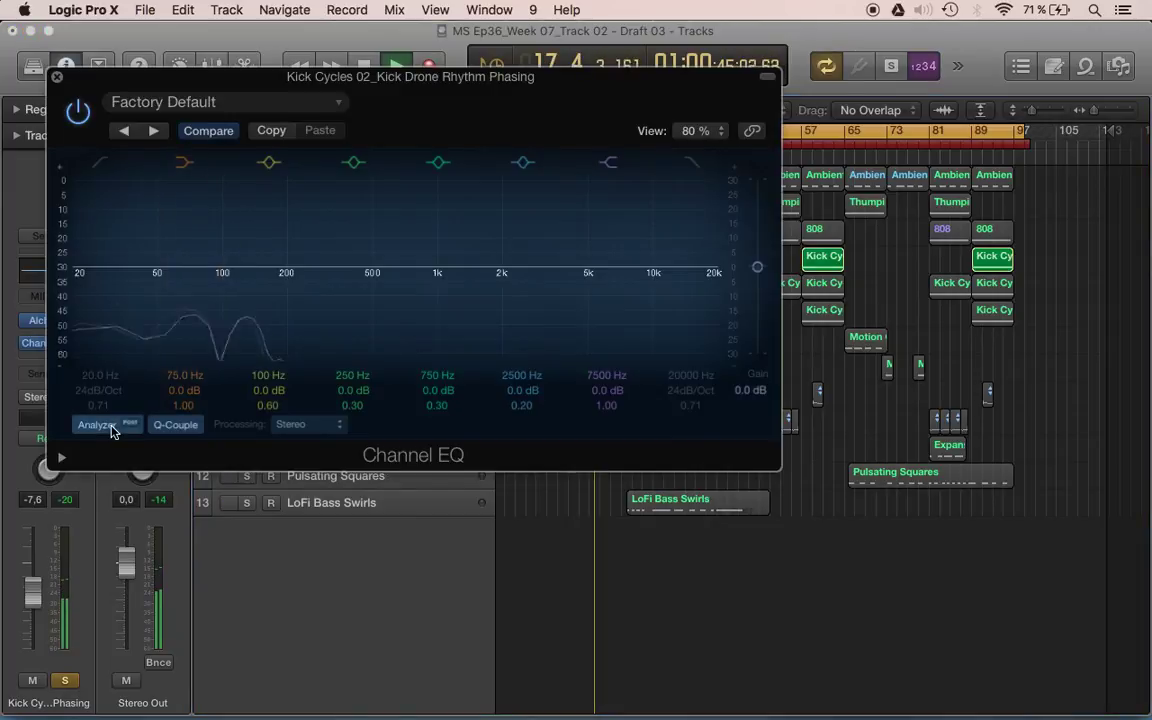
pyautogui.click(99, 163)
pyautogui.moveTo(76, 373); pyautogui.dragTo(76, 340)
pyautogui.click(715, 303)
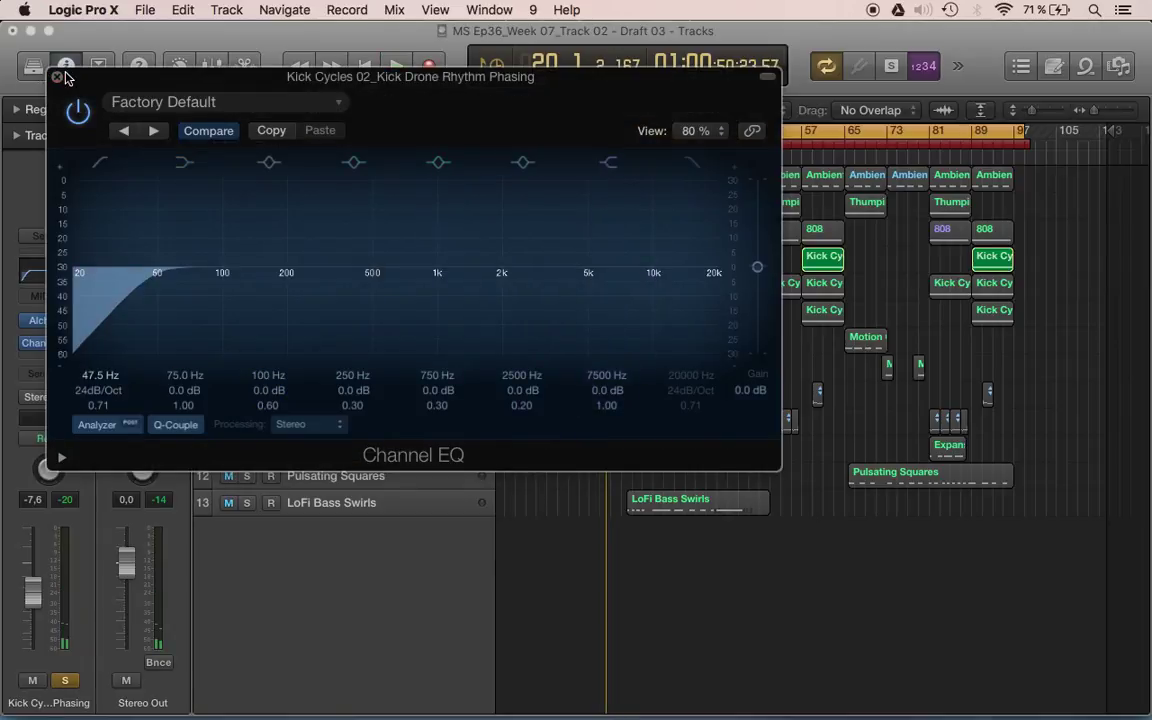
pyautogui.click(57, 78)
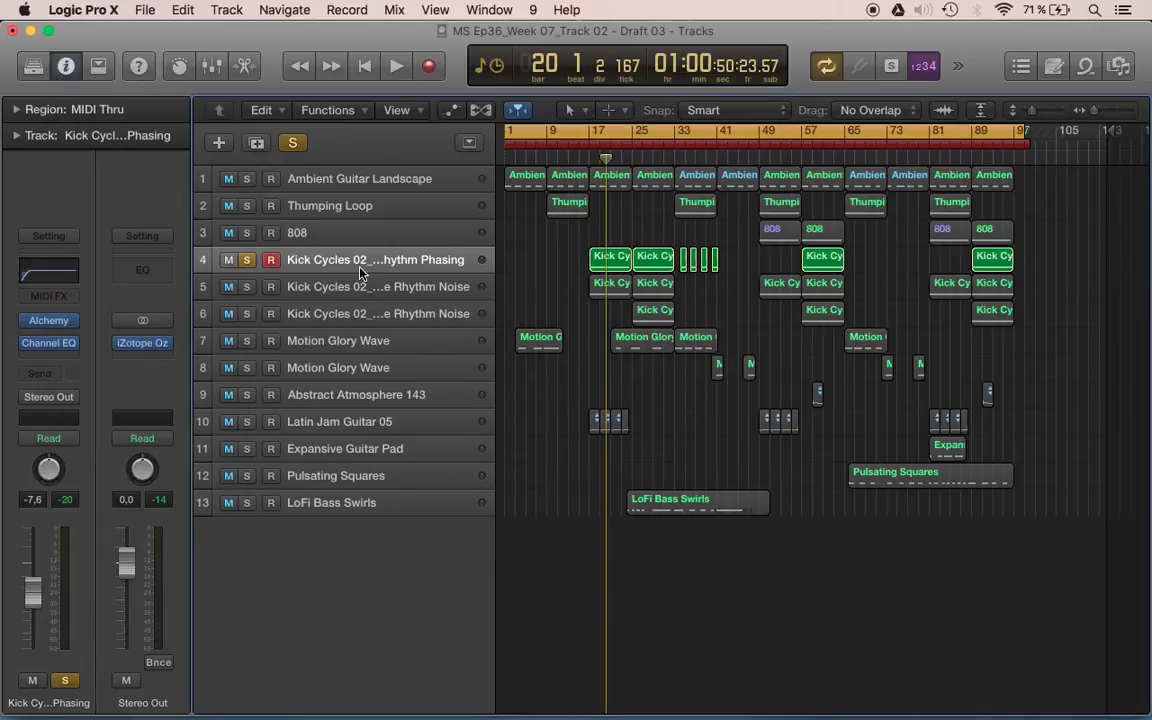
pyautogui.press('Return')
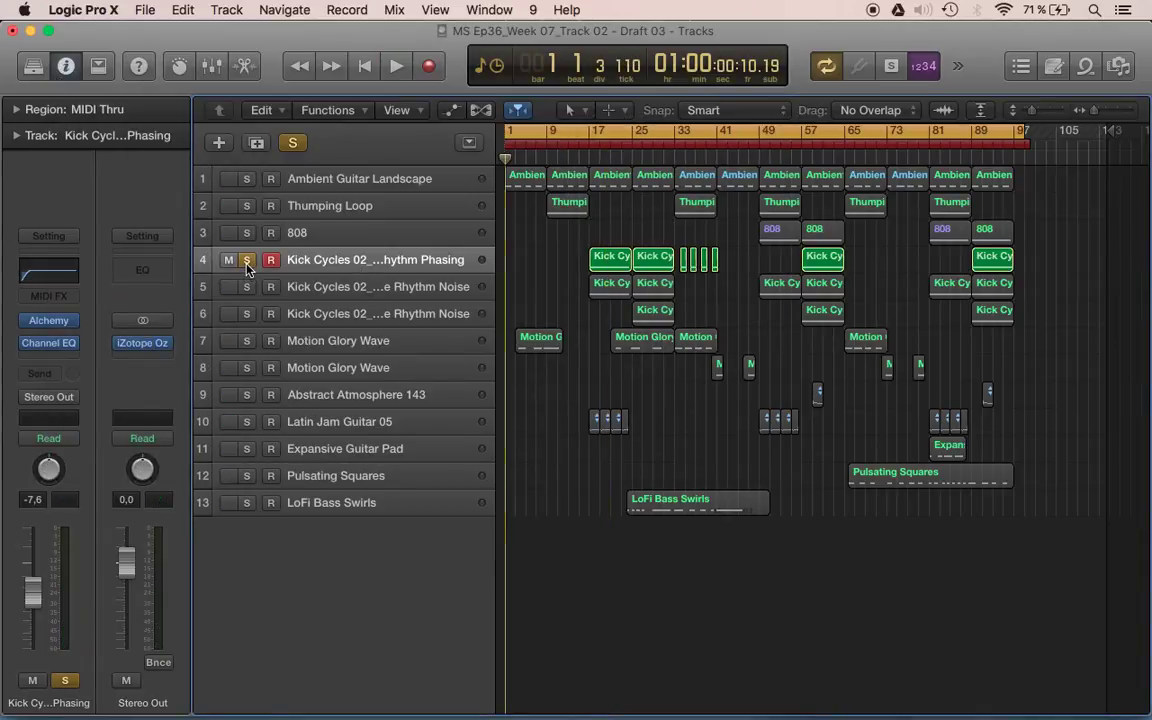
pyautogui.click(247, 262)
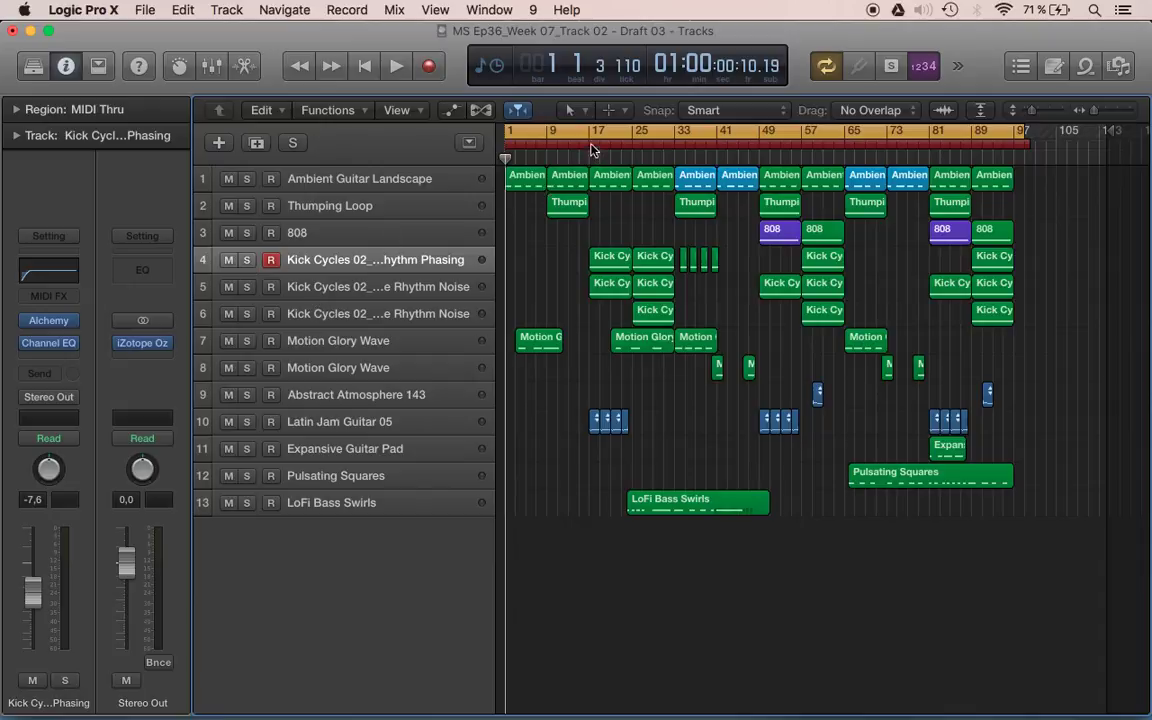
# Step: Set the cycle range to bars 17–25 and play the first Drone Rhythm Noise track soloed
pyautogui.press('Down')
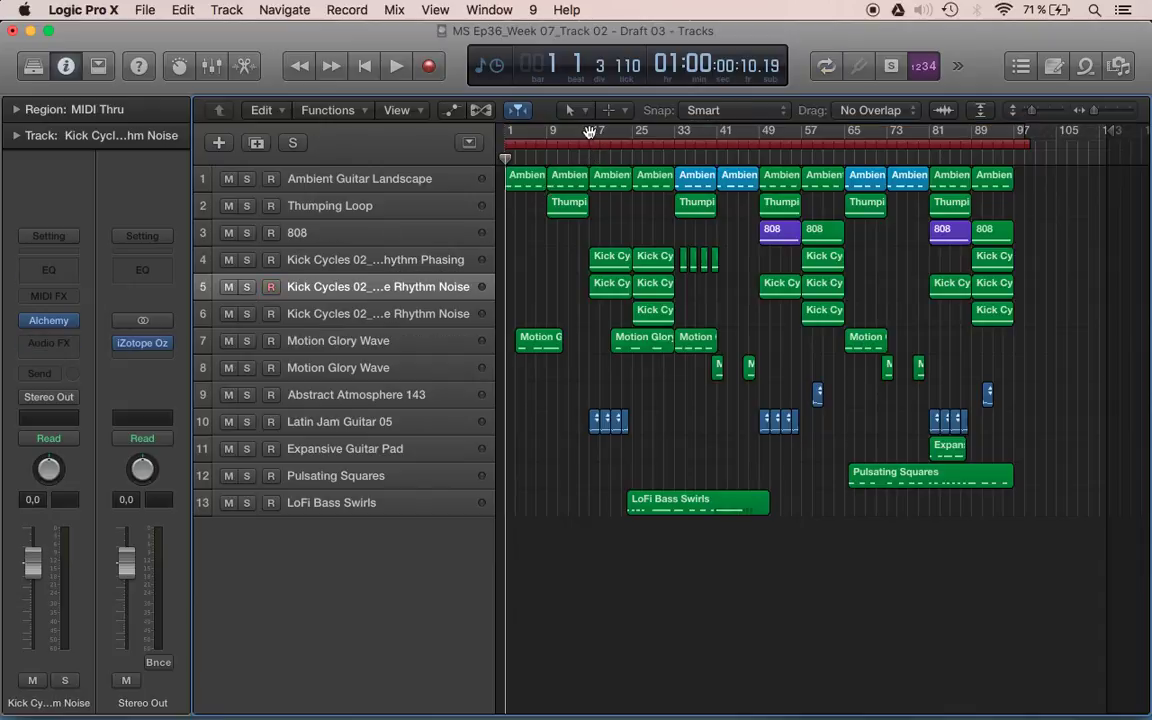
pyautogui.moveTo(590, 130); pyautogui.dragTo(632, 130)
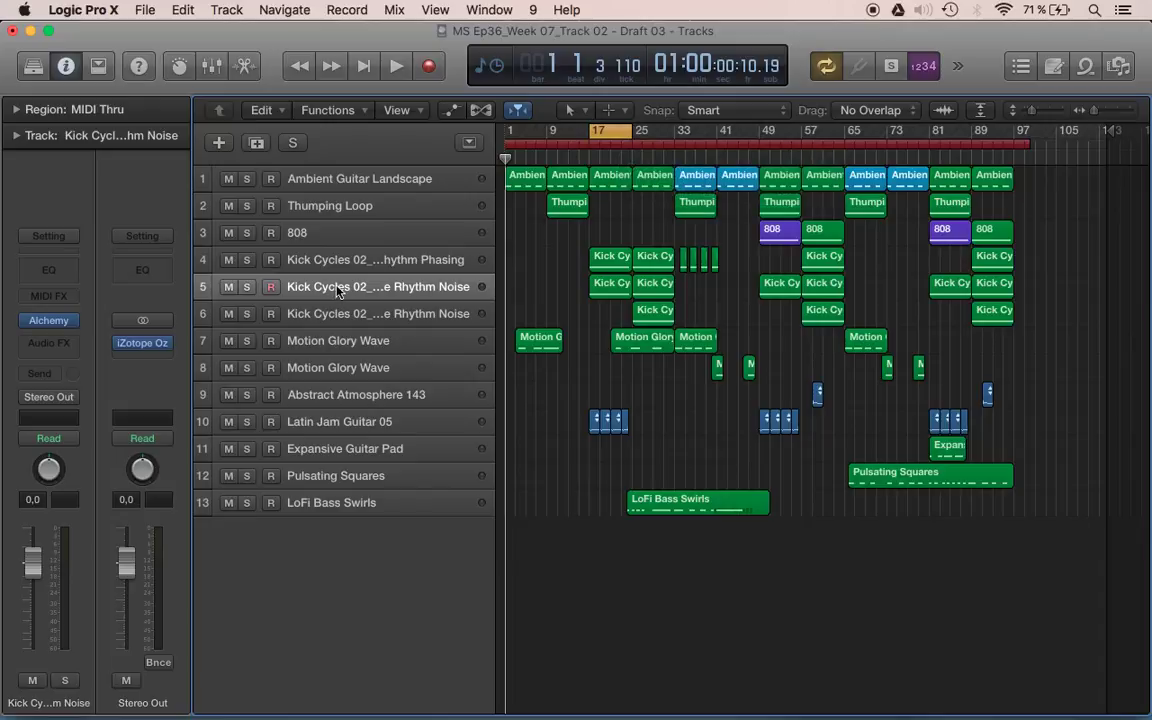
pyautogui.click(247, 287)
pyautogui.press('space')
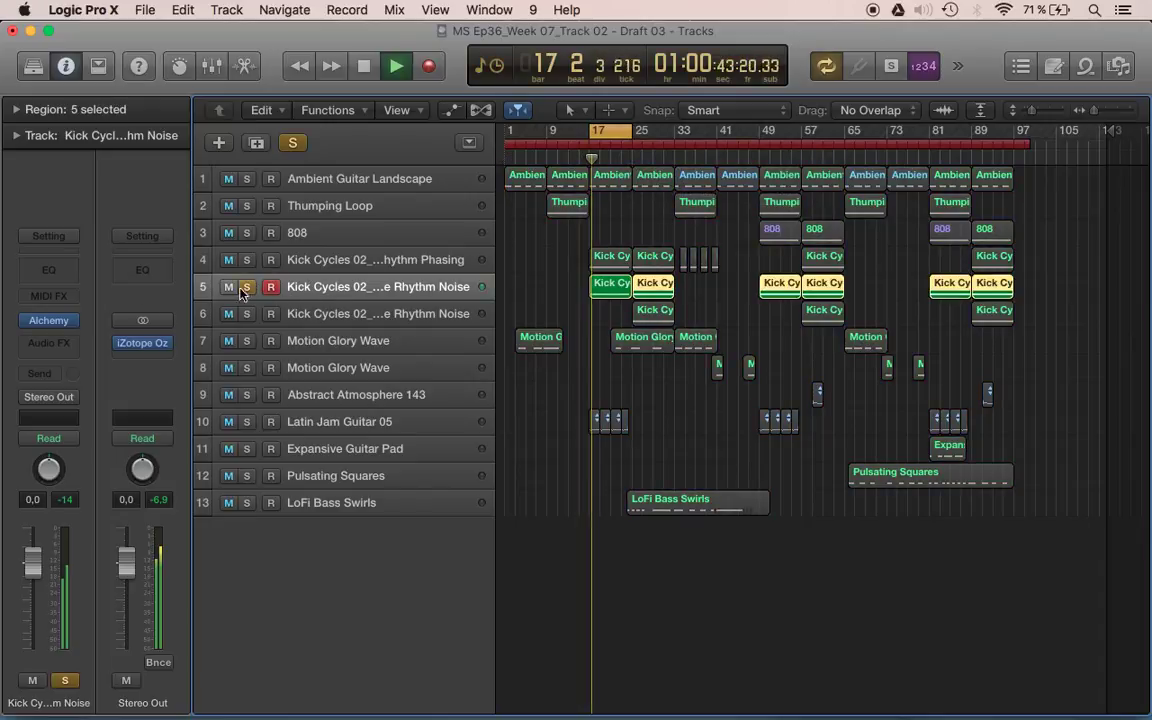
# Step: Add a Channel EQ to the Drone Rhythm Noise track with the analyzer on and a low cut at 63 Hz
pyautogui.click(49, 270)
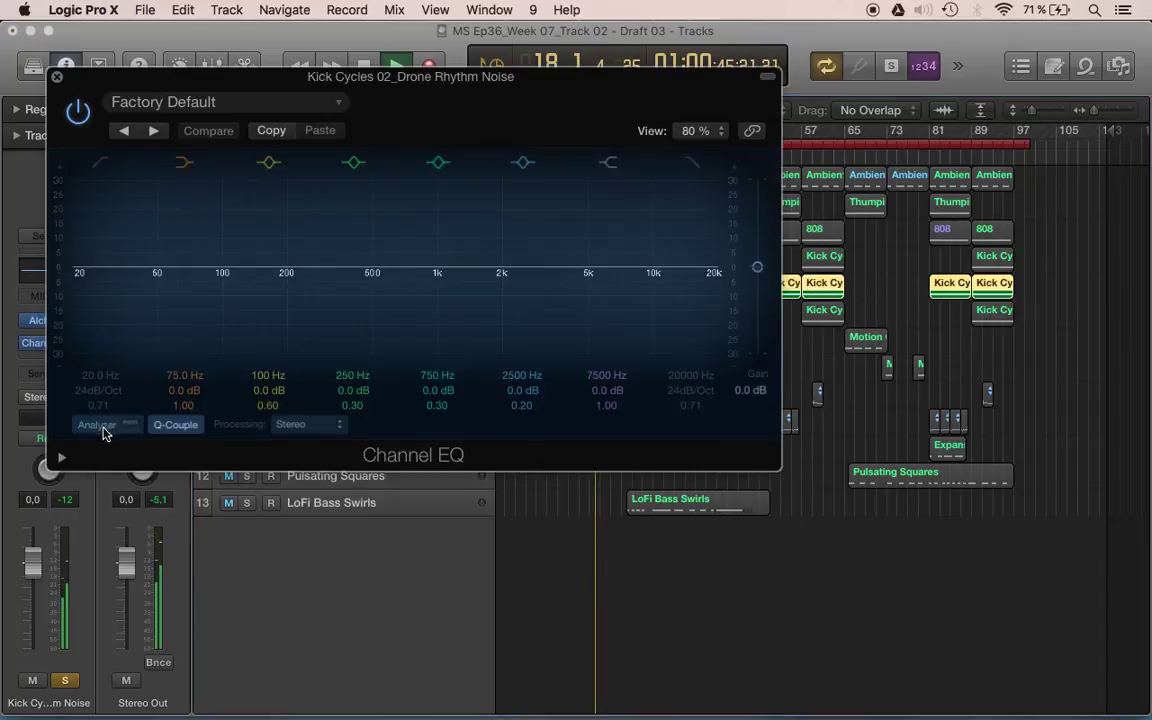
pyautogui.click(103, 425)
pyautogui.click(99, 162)
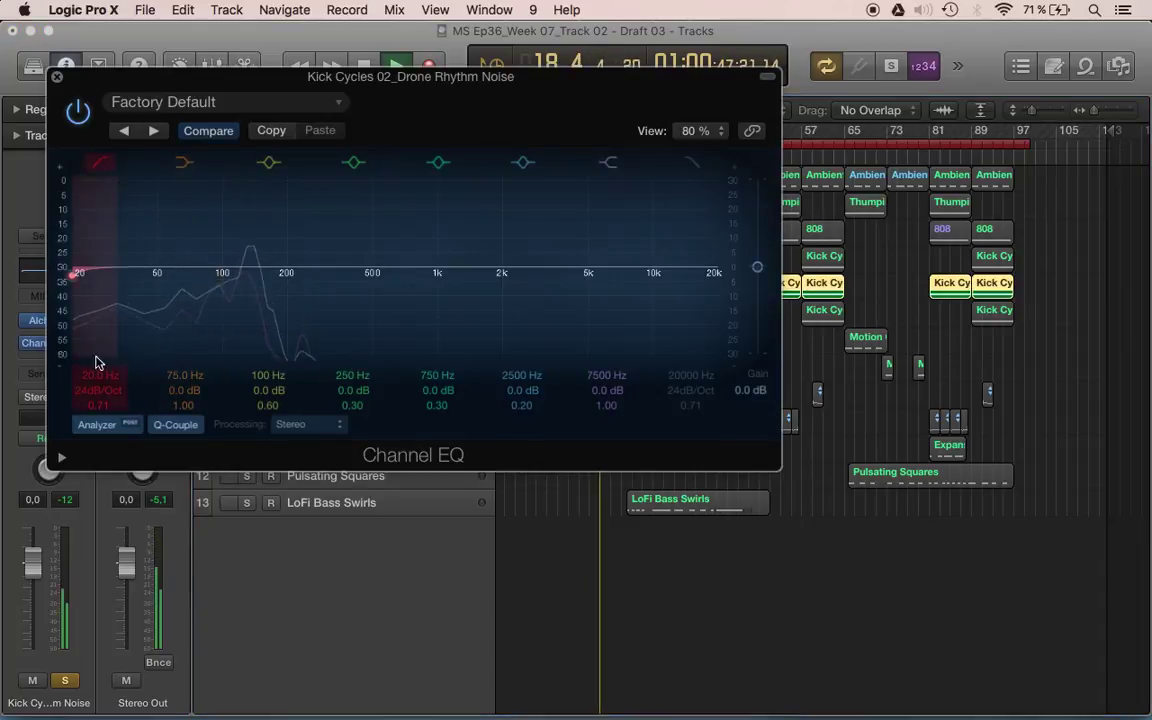
pyautogui.moveTo(95, 376); pyautogui.dragTo(163, 362)
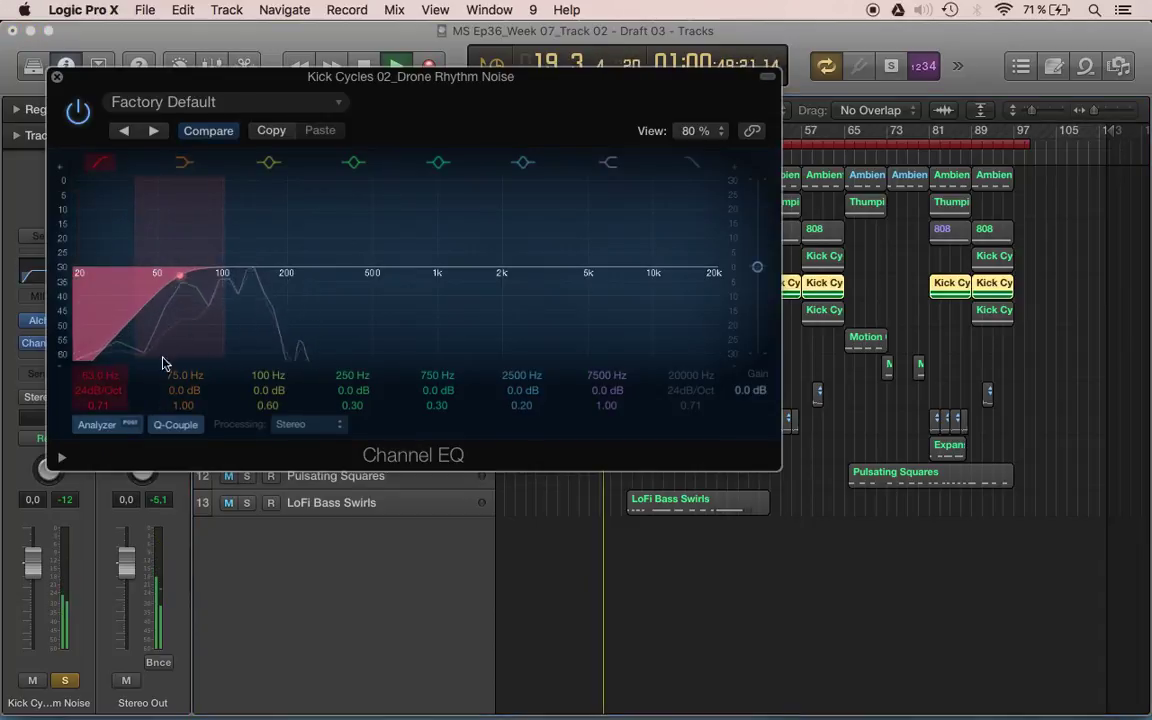
# Step: Dip the green EQ band by 8.5 dB at 128 Hz and set the low cut's slope to 48 dB/Oct
pyautogui.moveTo(308, 267); pyautogui.dragTo(245, 297)
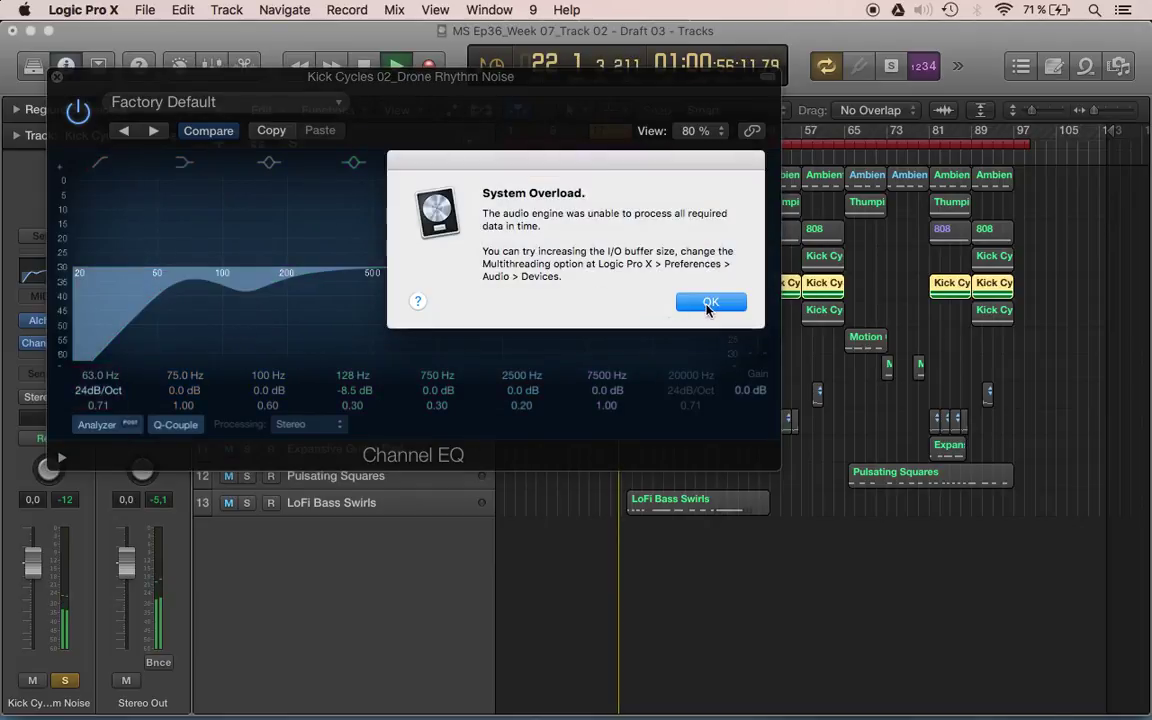
pyautogui.click(708, 303)
pyautogui.moveTo(97, 392); pyautogui.dragTo(97, 372)
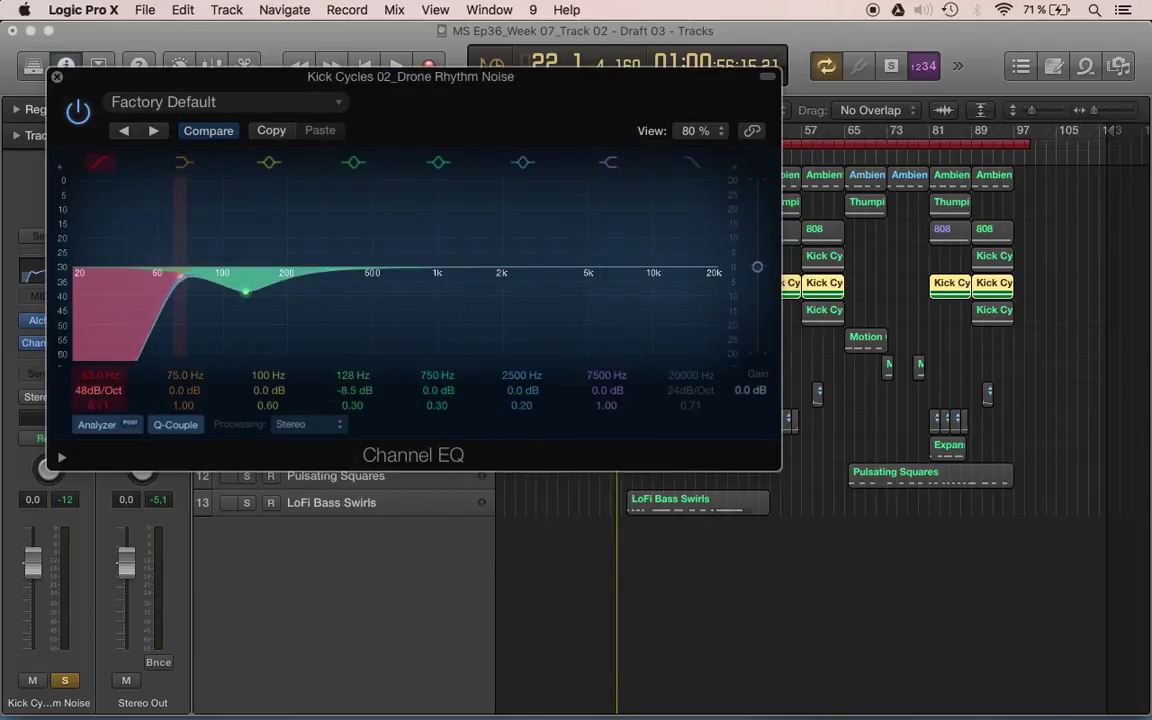
pyautogui.press('space')
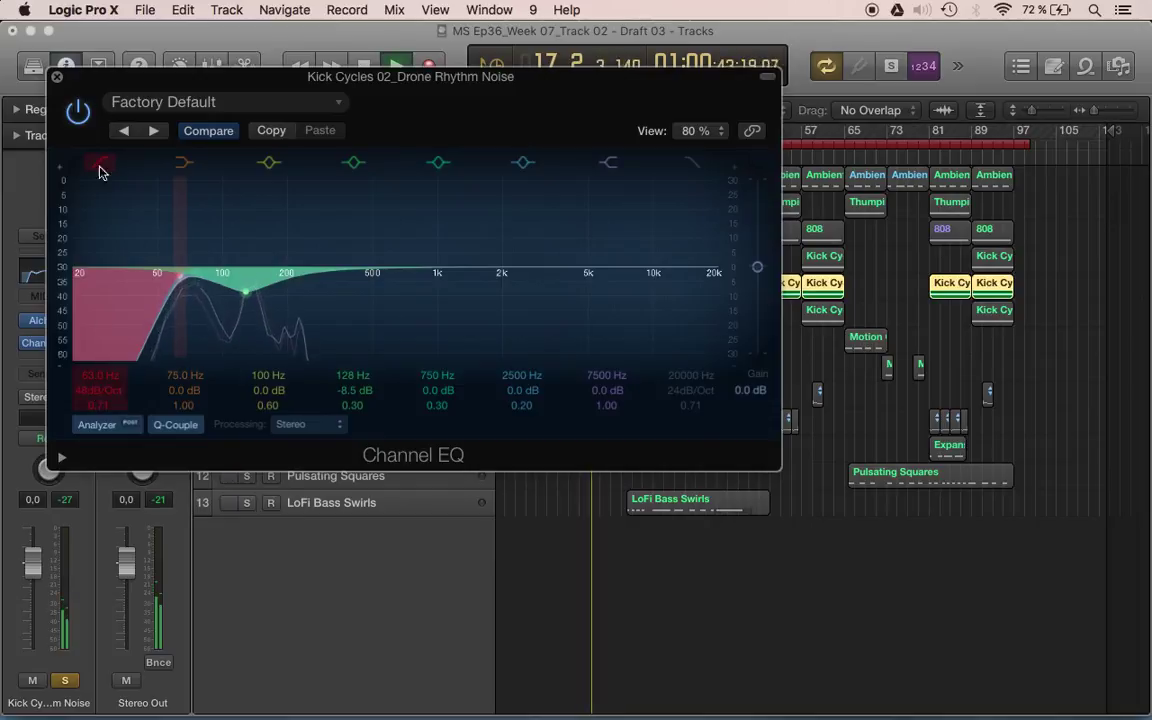
pyautogui.click(57, 77)
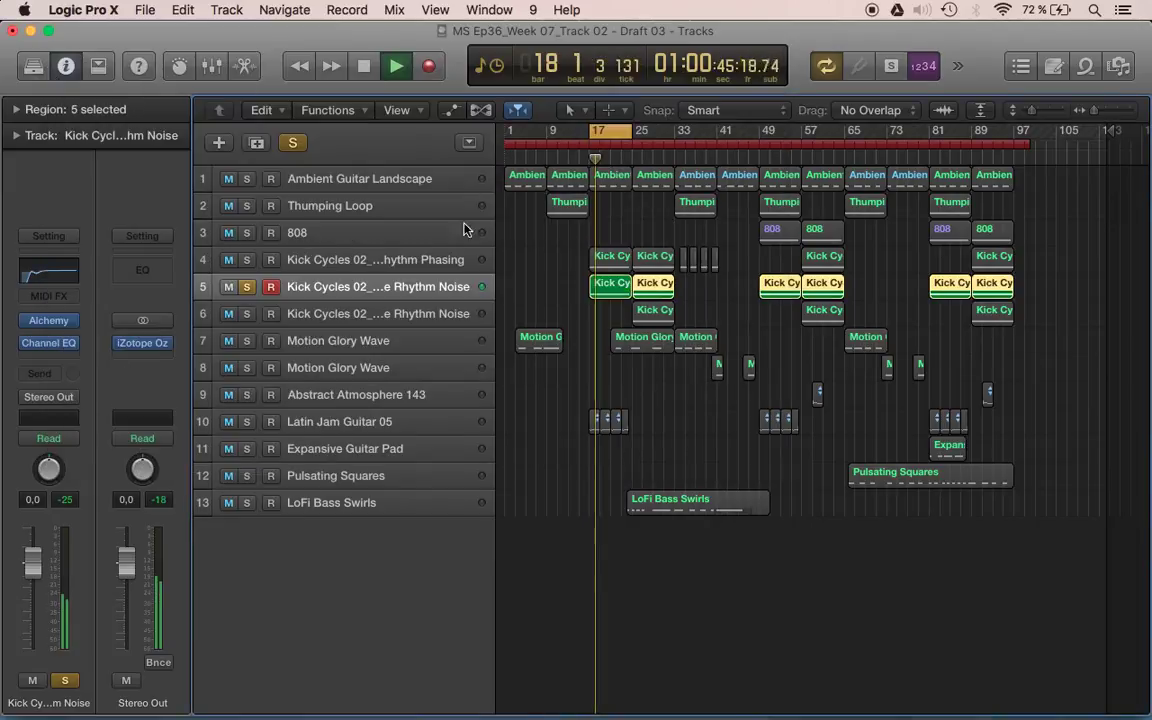
# Step: Unsolo the Drone Rhythm Noise track and replay the cycled section with all tracks
pyautogui.press('space')
pyautogui.click(248, 287)
pyautogui.press('space')
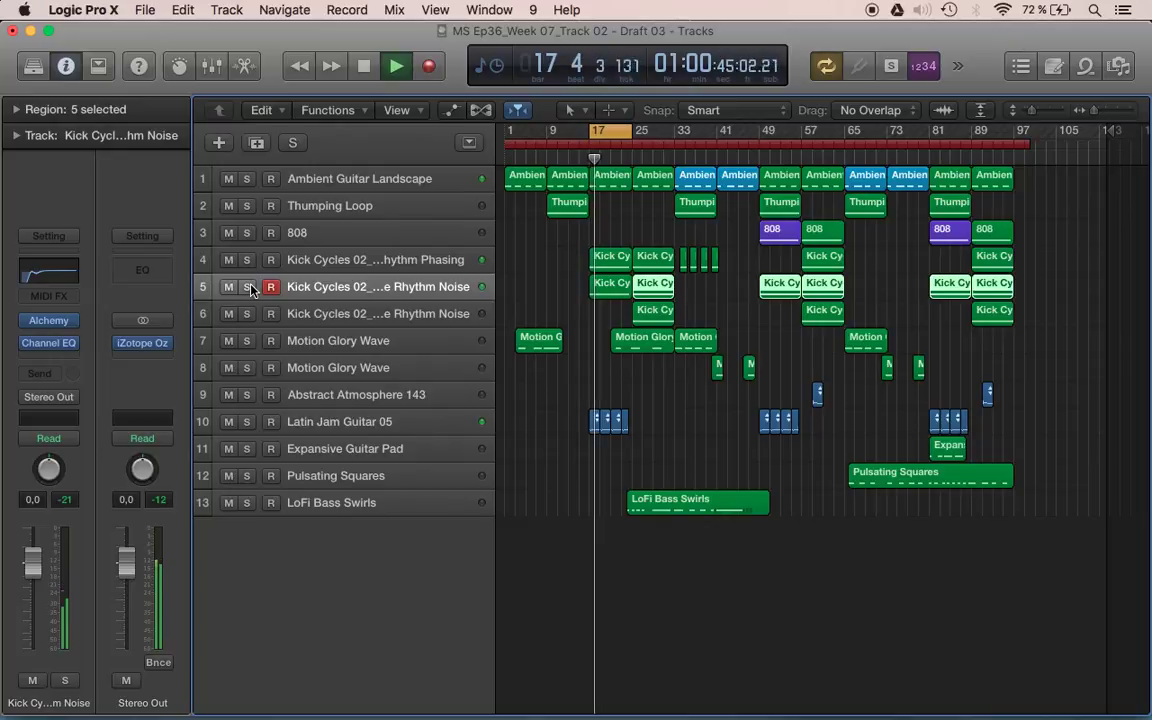
# Step: Solo the Latin Jam Guitar 05 track, stop playback, and select the track to show its channel strip
pyautogui.click(247, 422)
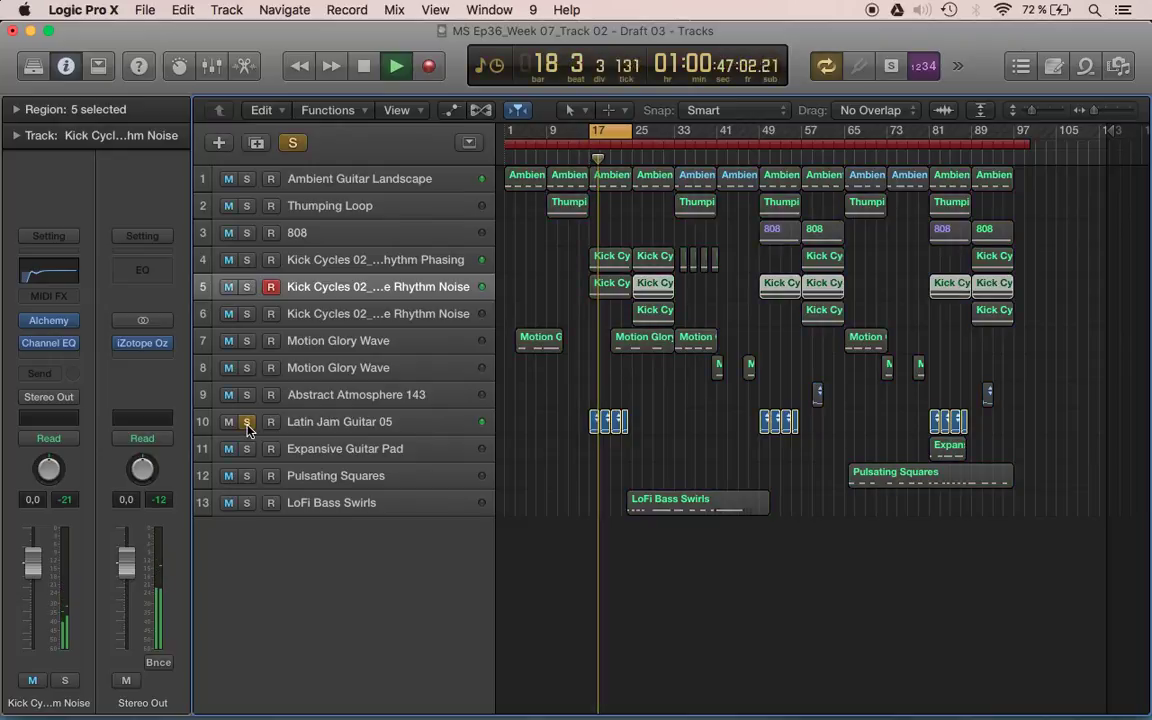
pyautogui.press('space')
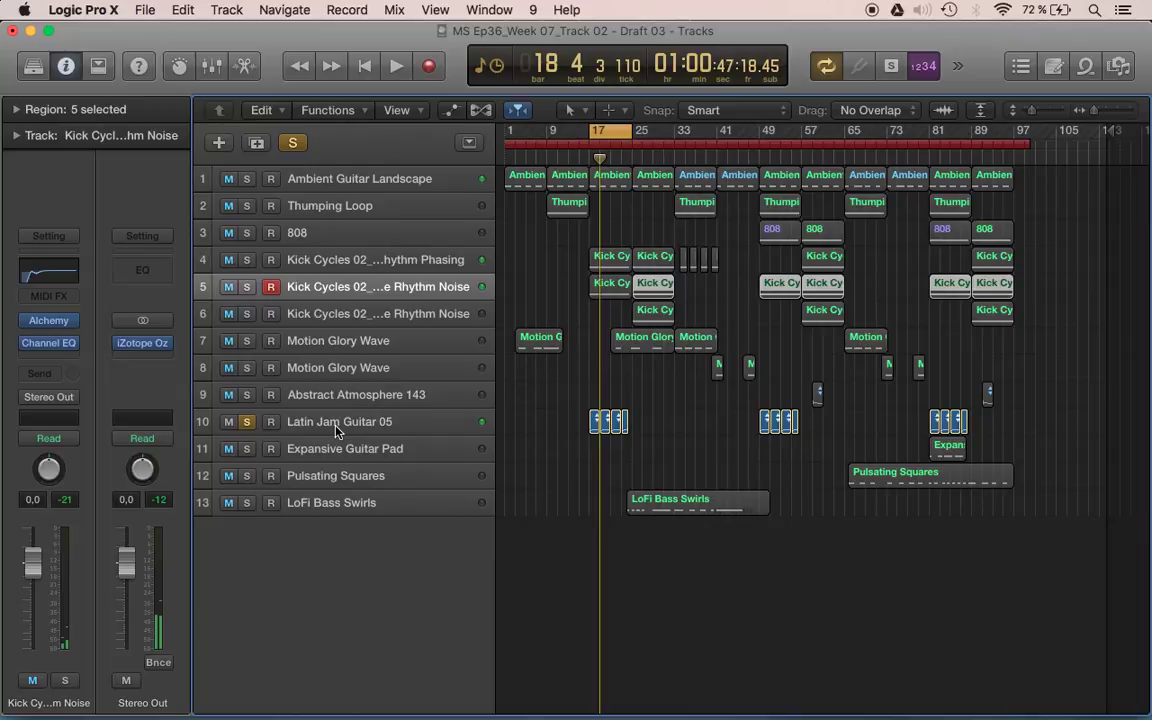
pyautogui.click(301, 428)
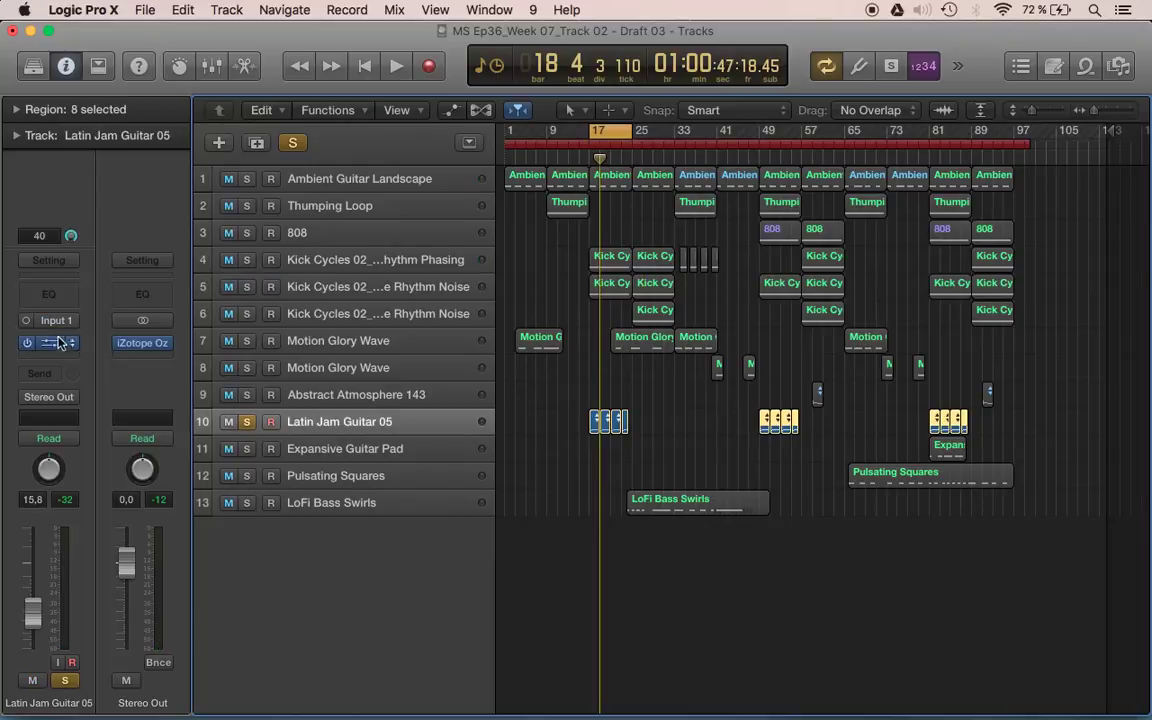
# Step: Add a Channel EQ with the analyzer on and a 192 Hz low cut to the Latin Jam Guitar 05 track, and unsolo it
pyautogui.click(55, 297)
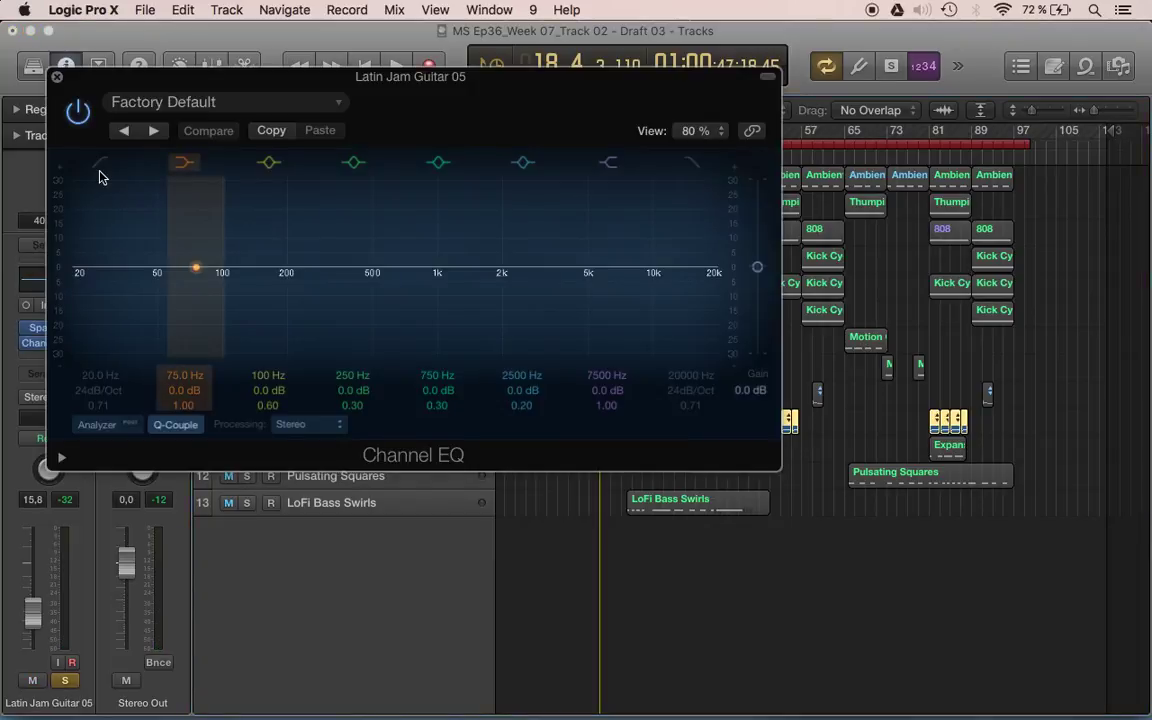
pyautogui.press('space')
pyautogui.click(98, 165)
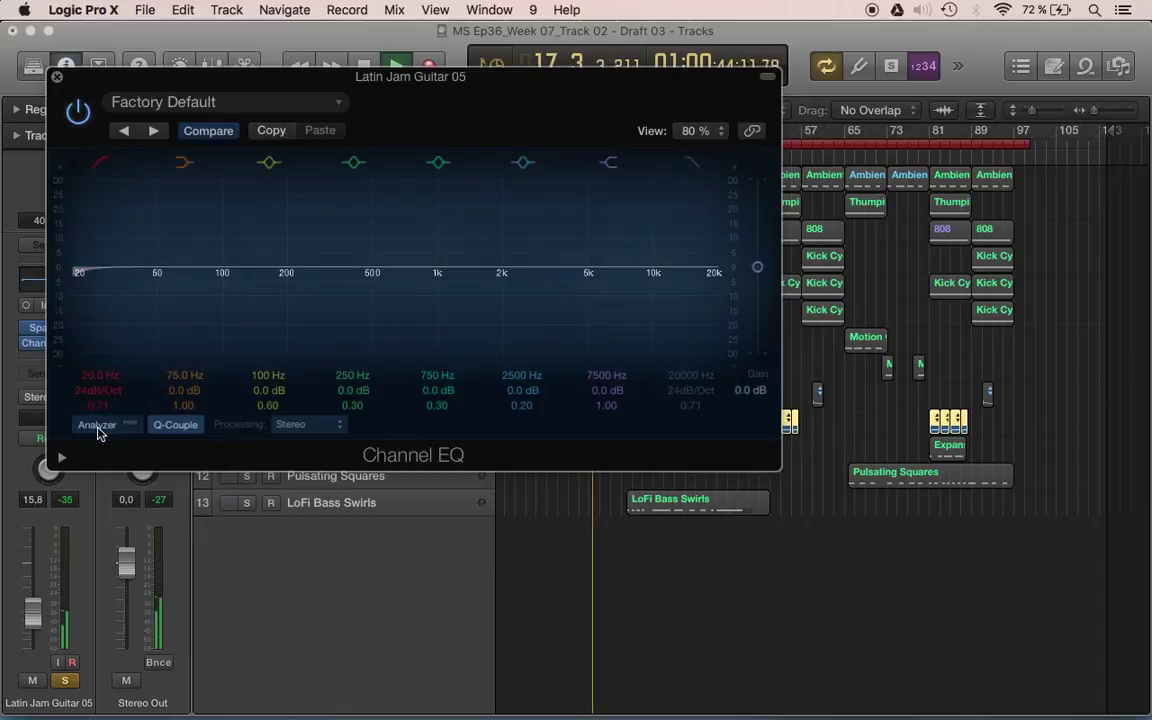
pyautogui.click(98, 428)
pyautogui.moveTo(98, 386); pyautogui.dragTo(98, 314)
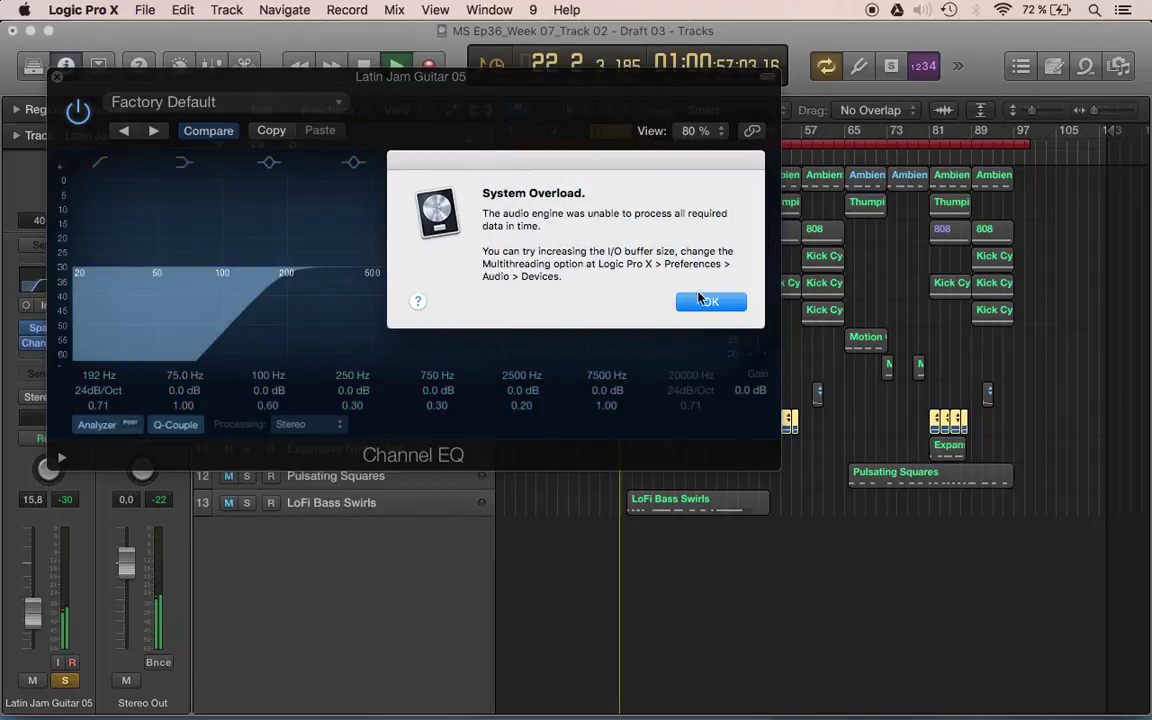
pyautogui.click(706, 301)
pyautogui.click(57, 76)
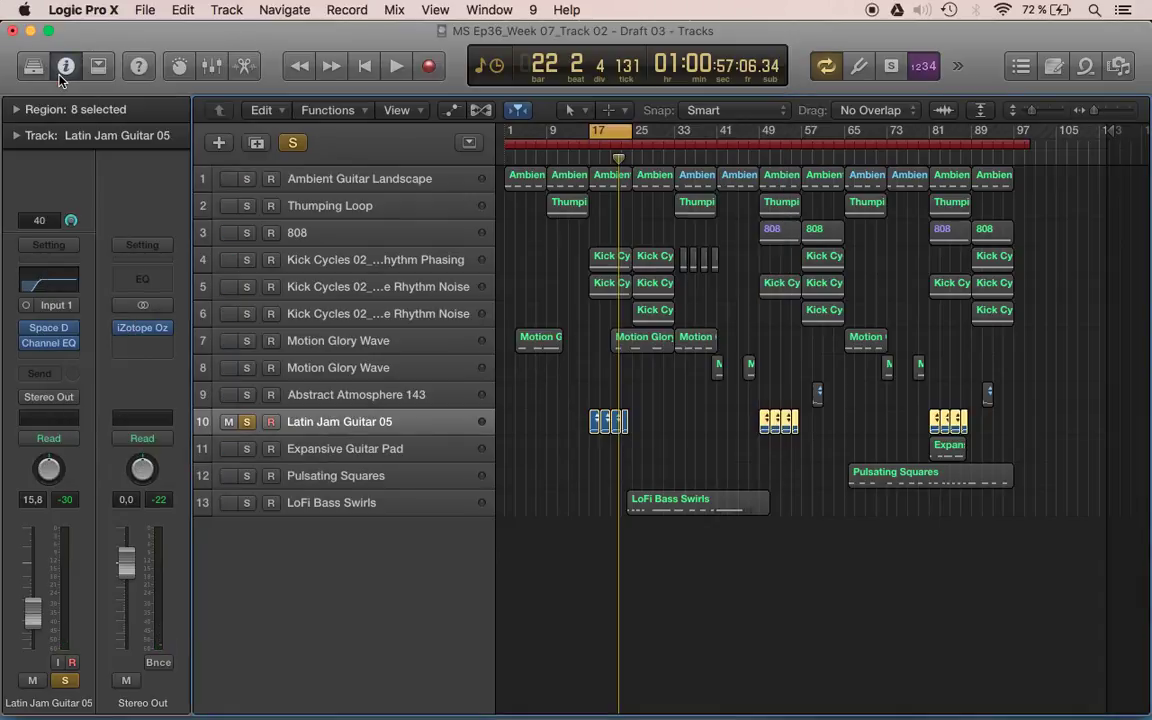
pyautogui.click(248, 422)
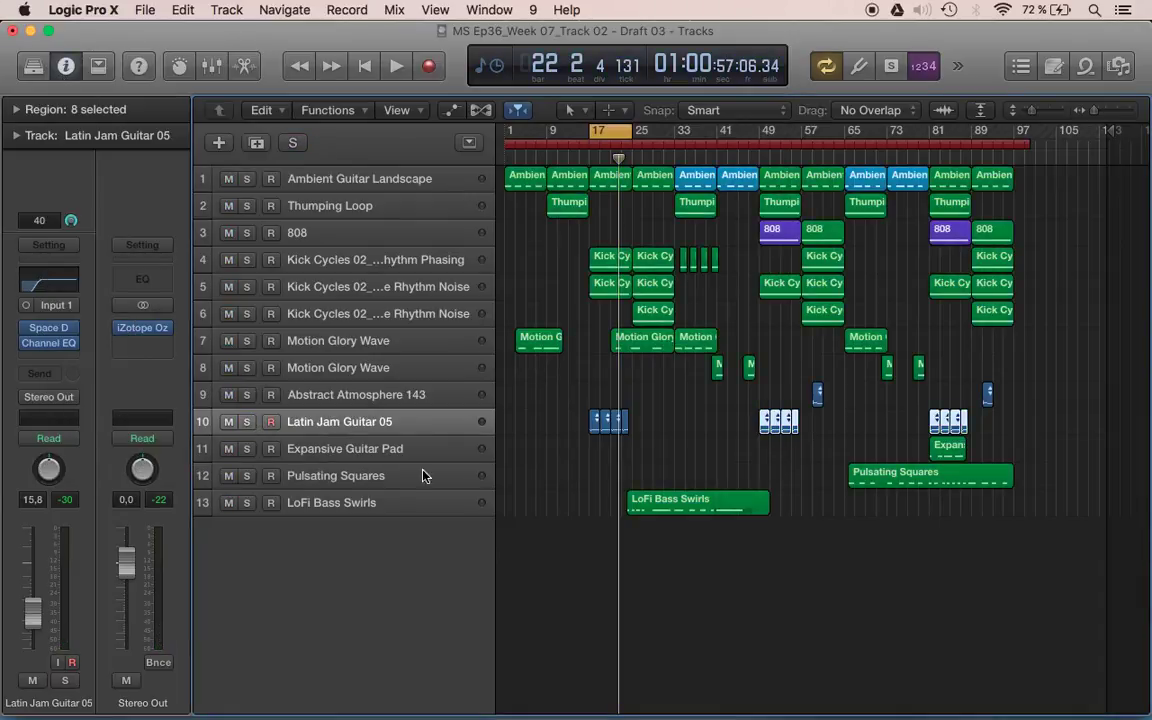
# Step: Add a Channel EQ with the analyzer on to the Ambient Guitar Landscape track and replay the cycled section
pyautogui.press('space')
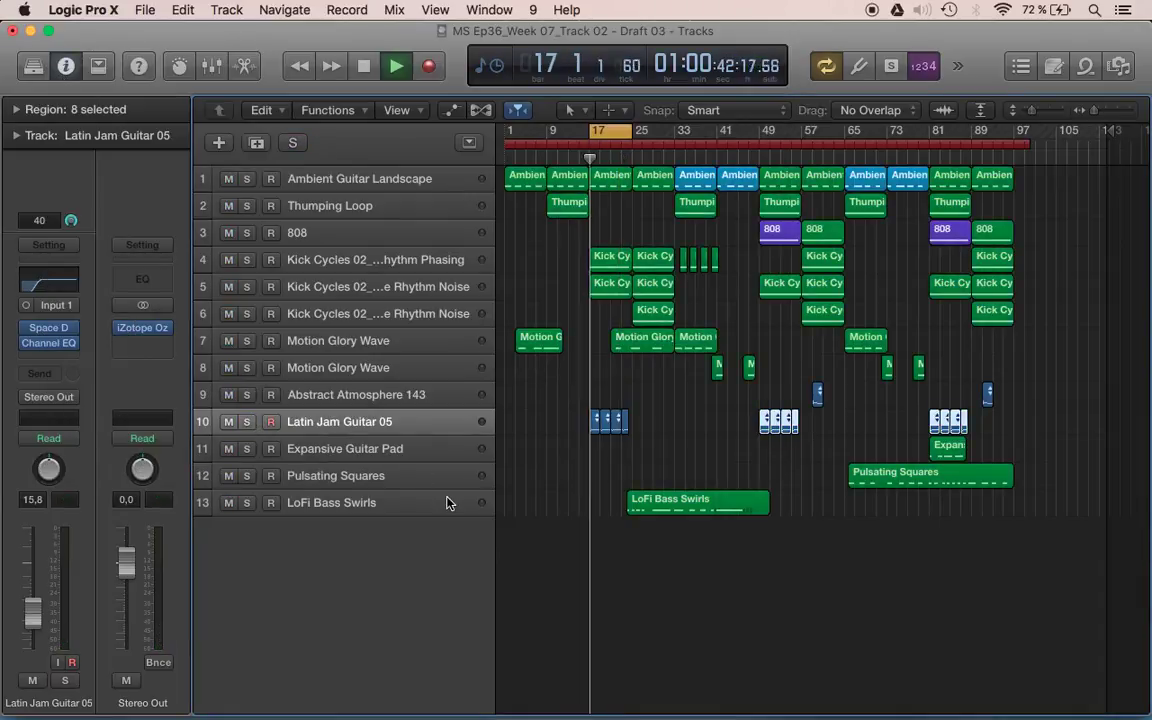
pyautogui.click(389, 181)
pyautogui.press('space')
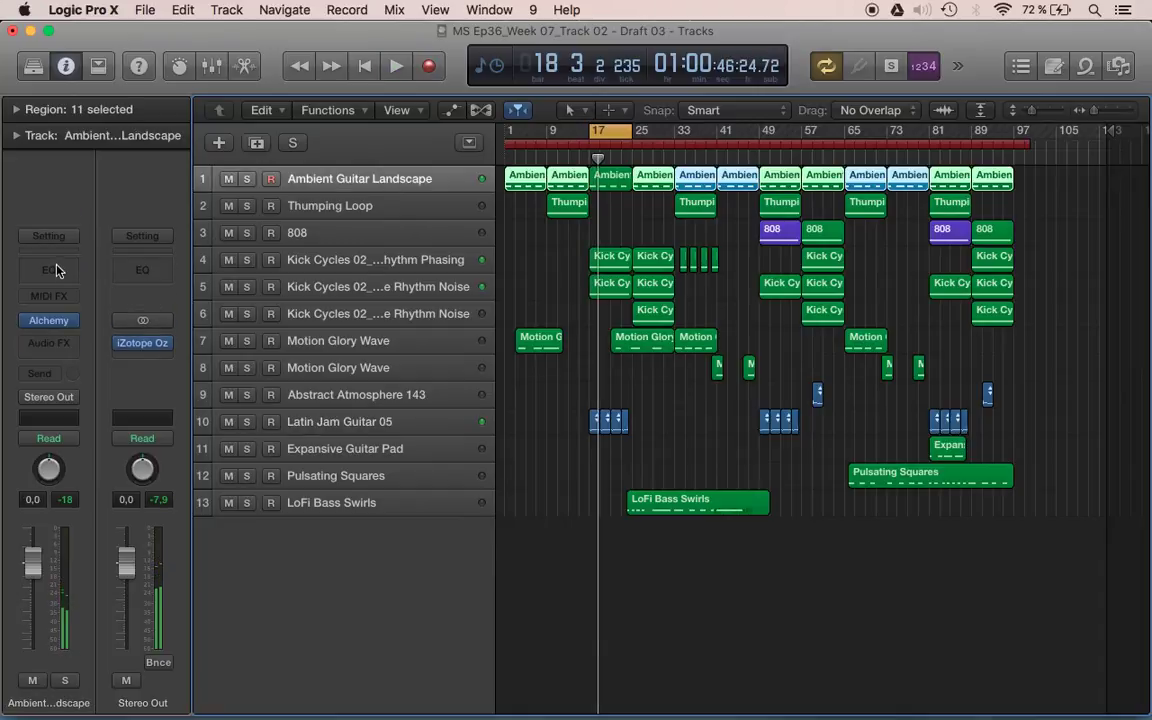
pyautogui.click(56, 273)
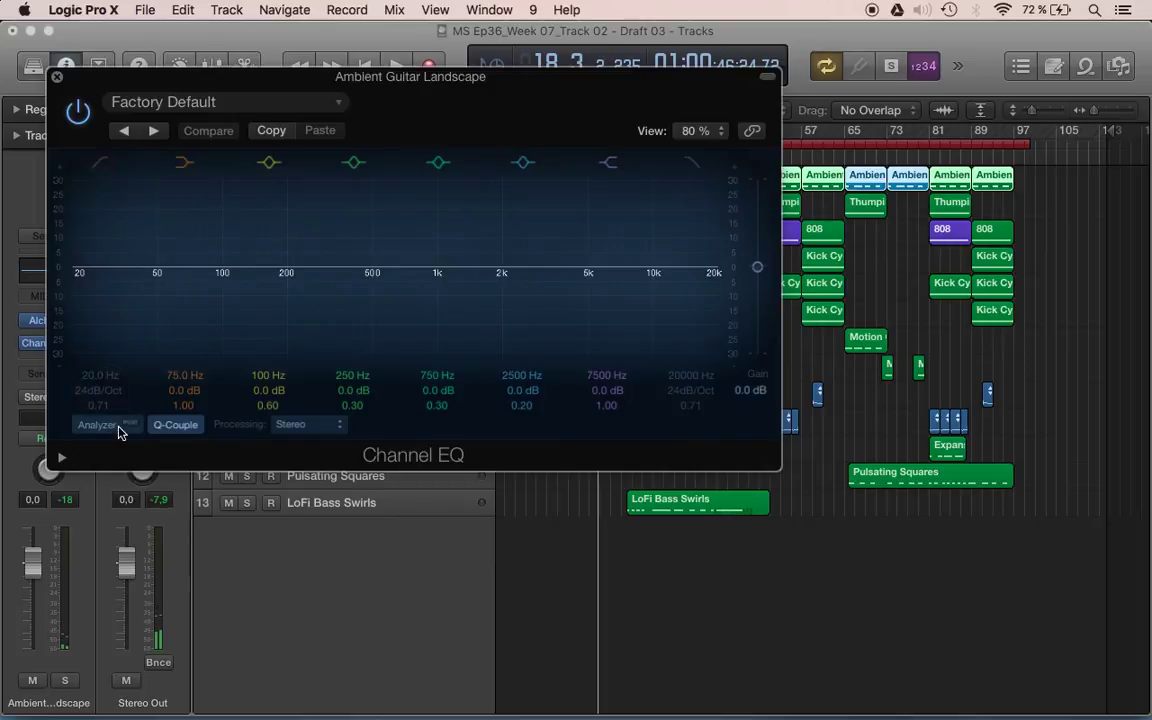
pyautogui.press('space')
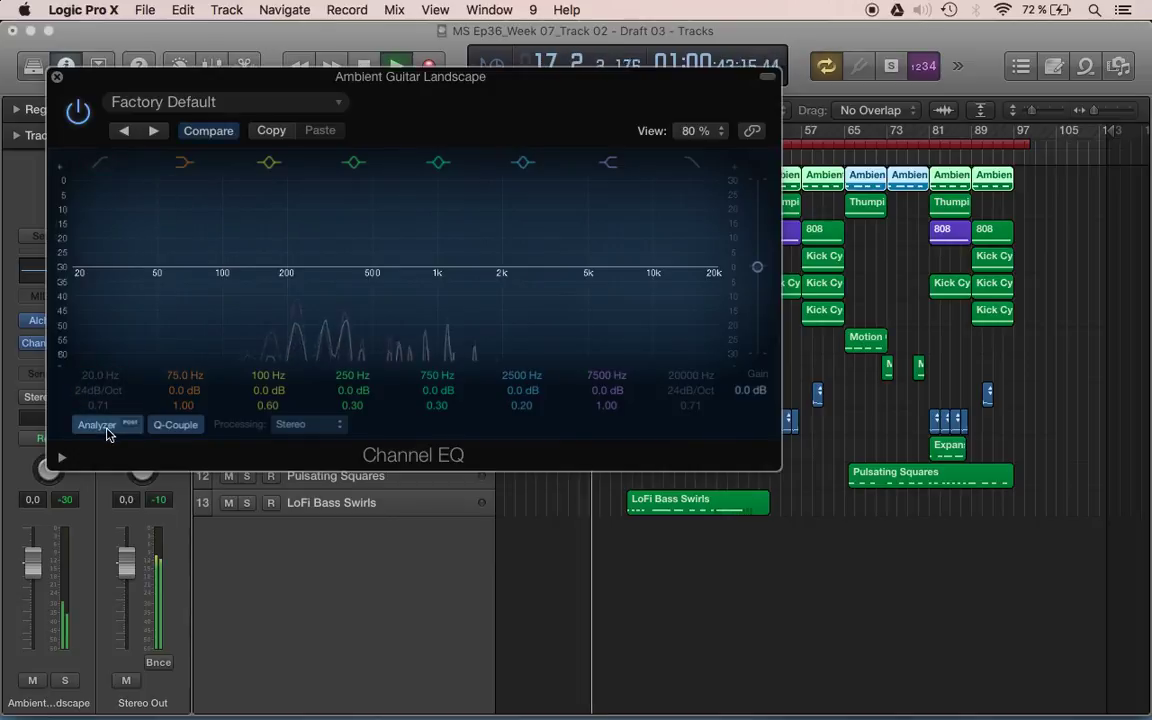
# Step: Enable the low cut on the Ambient Guitar Landscape EQ at 192 Hz with a 48 dB/Oct slope
pyautogui.click(99, 162)
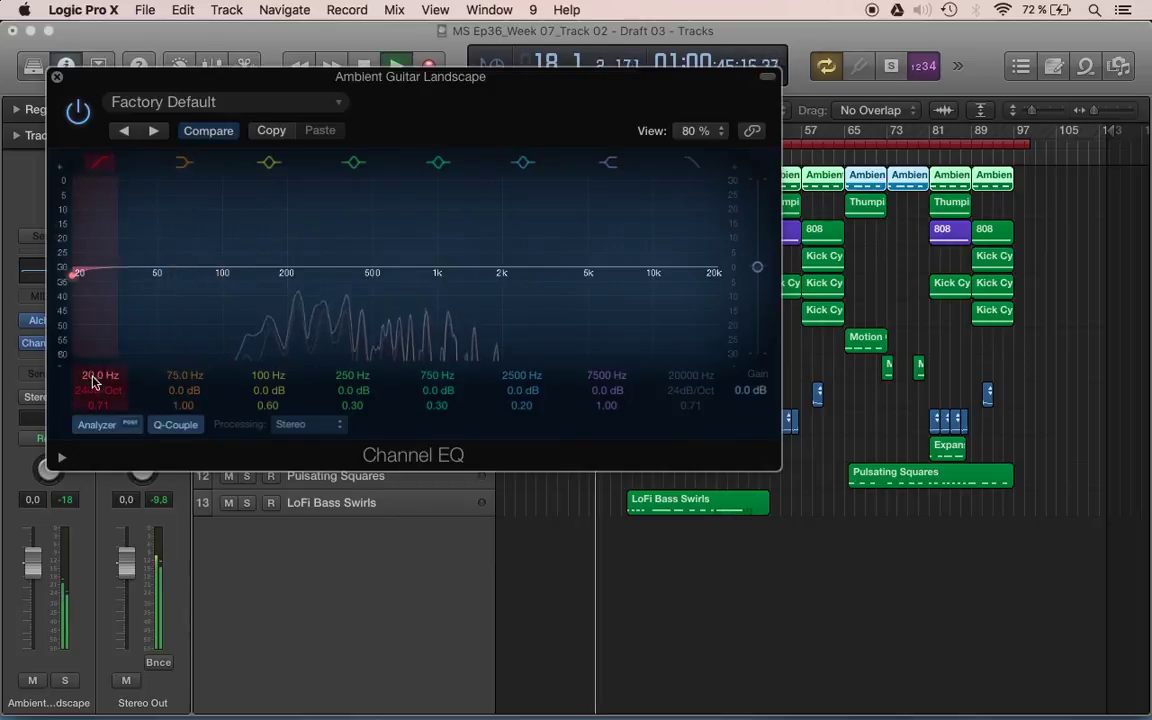
pyautogui.moveTo(93, 382); pyautogui.dragTo(93, 350)
pyautogui.moveTo(97, 396); pyautogui.dragTo(98, 309)
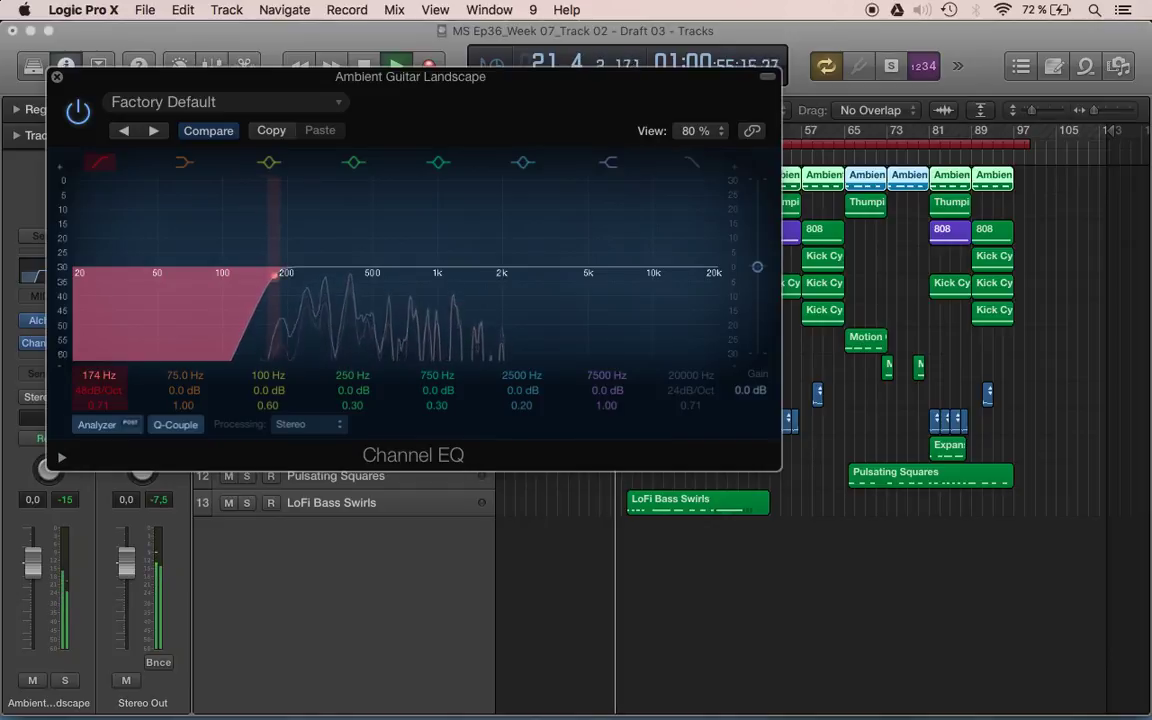
pyautogui.moveTo(98, 306); pyautogui.dragTo(98, 301)
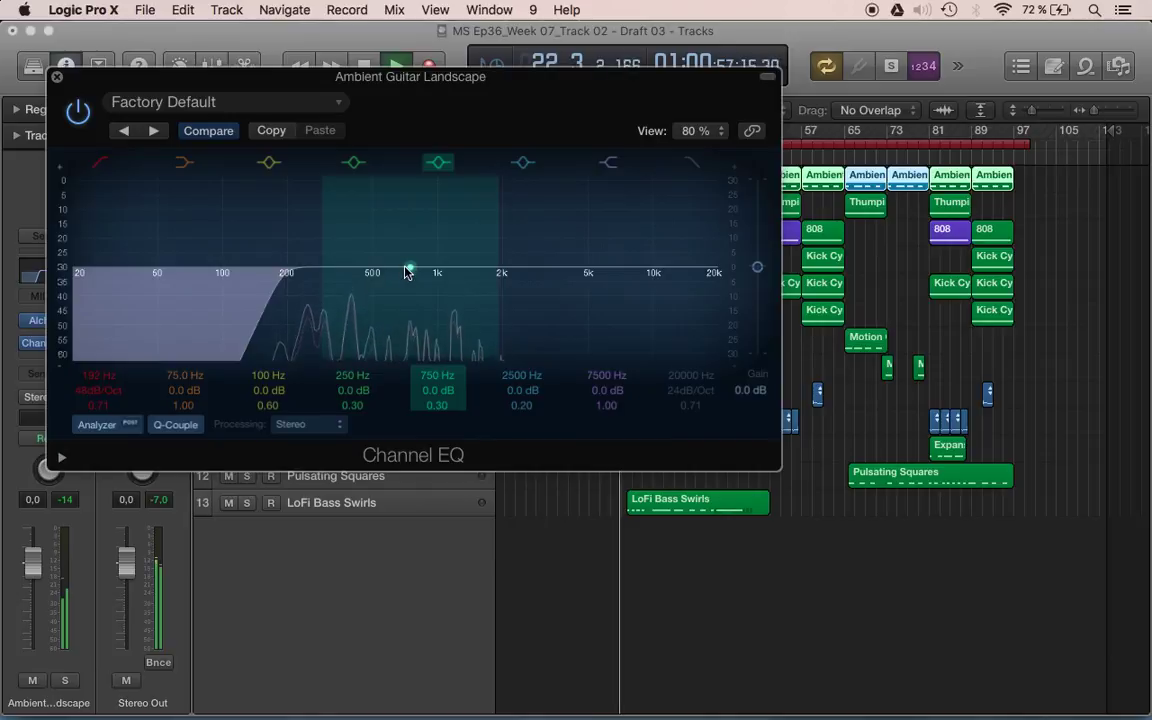
# Step: Dip the EQ by 7.5 dB at 280 Hz, boost 2450 Hz by 2.5 dB with a Q of 0.39, and close it
pyautogui.moveTo(406, 270); pyautogui.dragTo(307, 301)
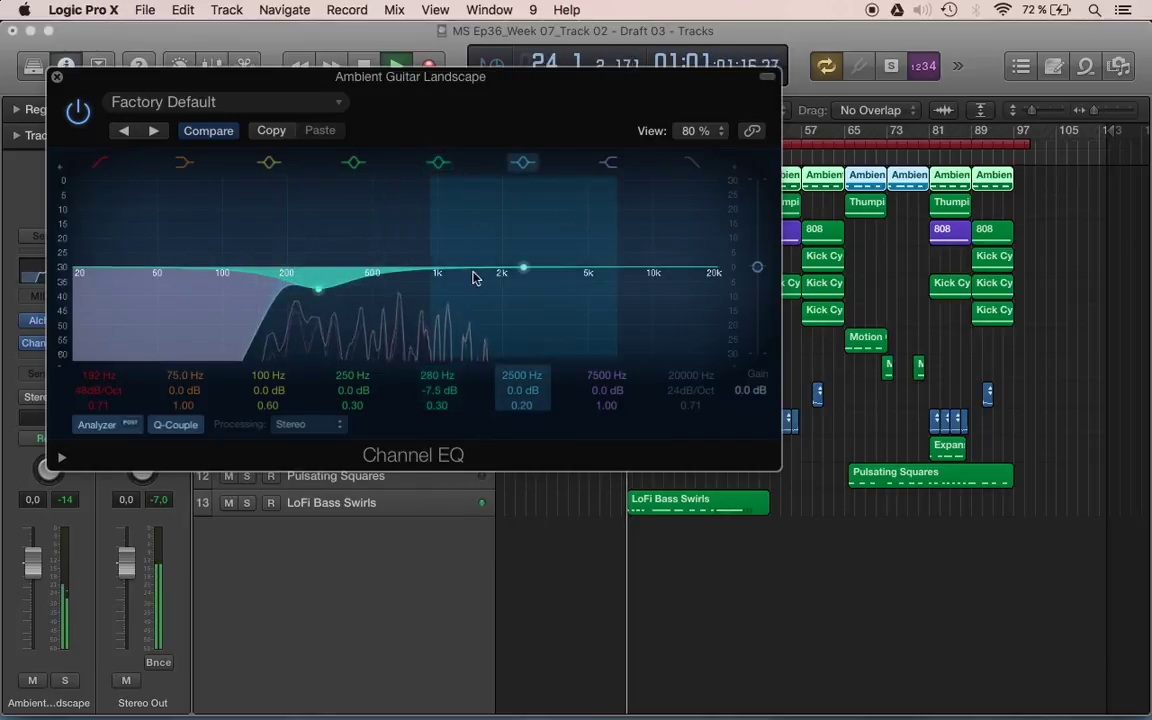
pyautogui.moveTo(522, 270); pyautogui.dragTo(518, 259)
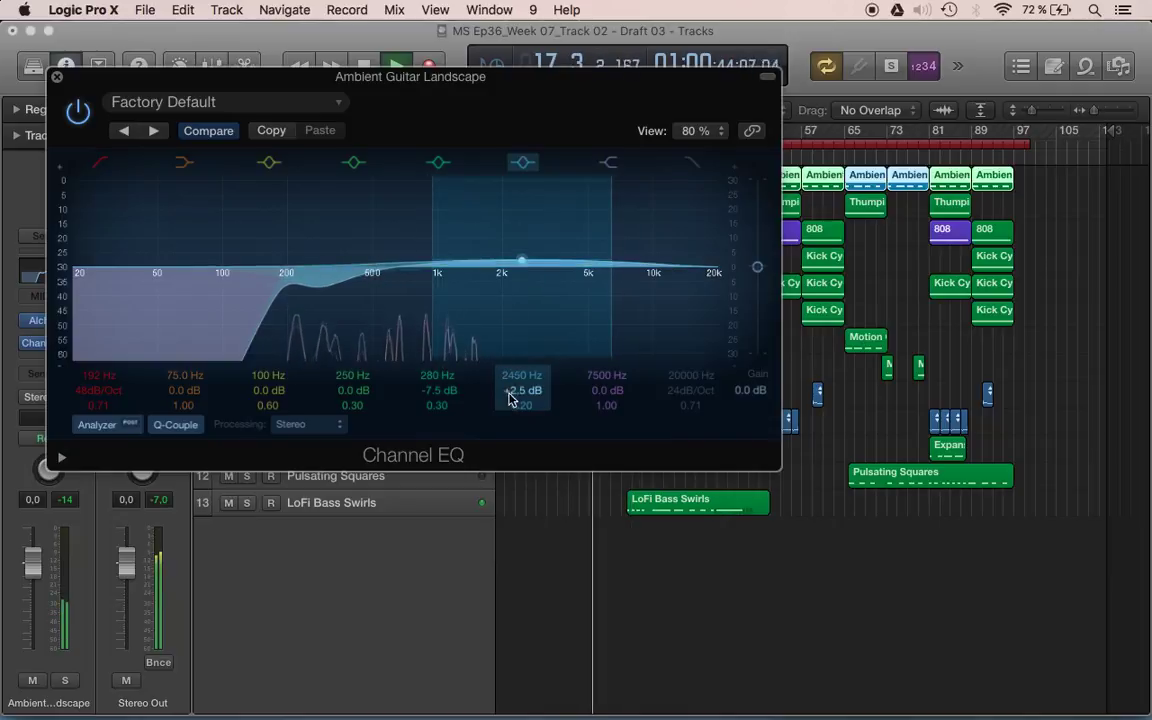
pyautogui.moveTo(517, 409); pyautogui.dragTo(517, 396)
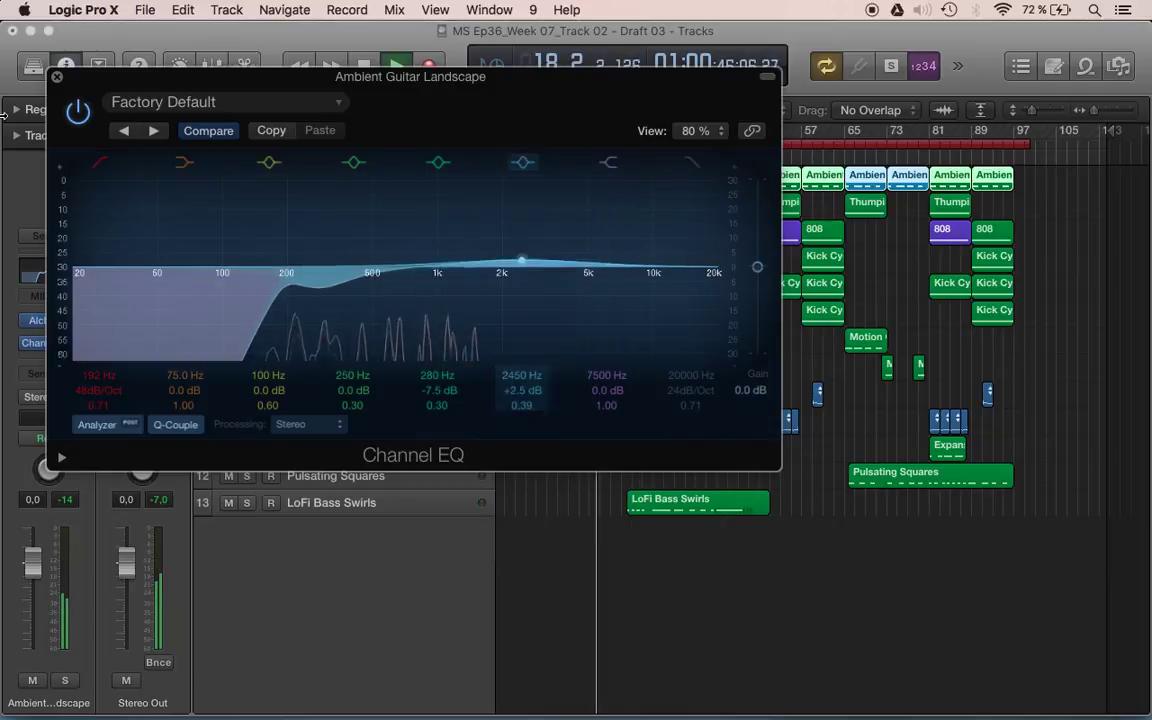
pyautogui.click(57, 77)
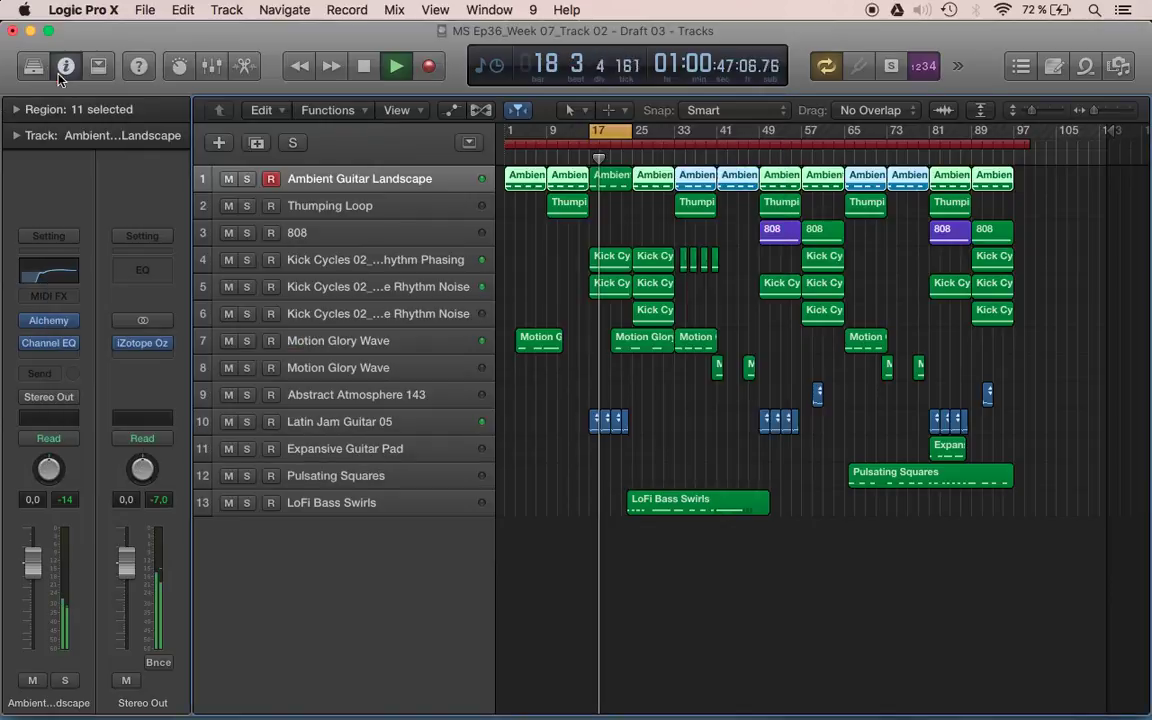
# Step: Audition the Rhythm Phasing track and the upper Rhythm Noise track in solo, select the Rhythm Noise track, and clear its solo
pyautogui.click(247, 260)
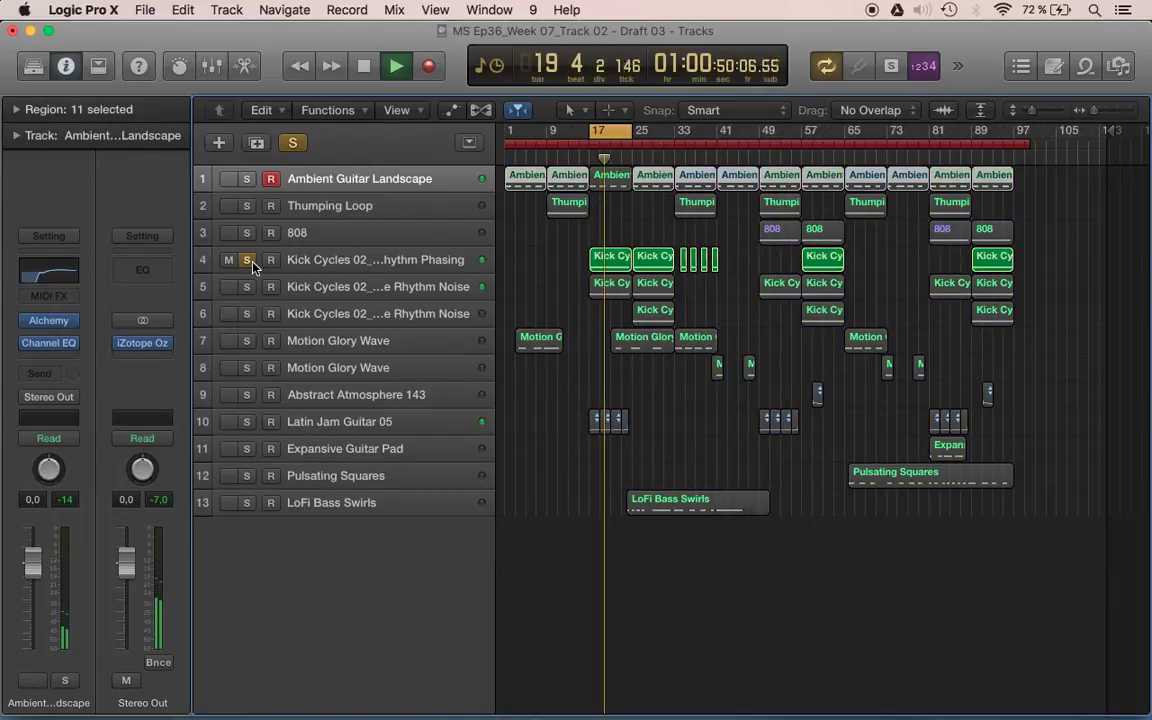
pyautogui.click(247, 287)
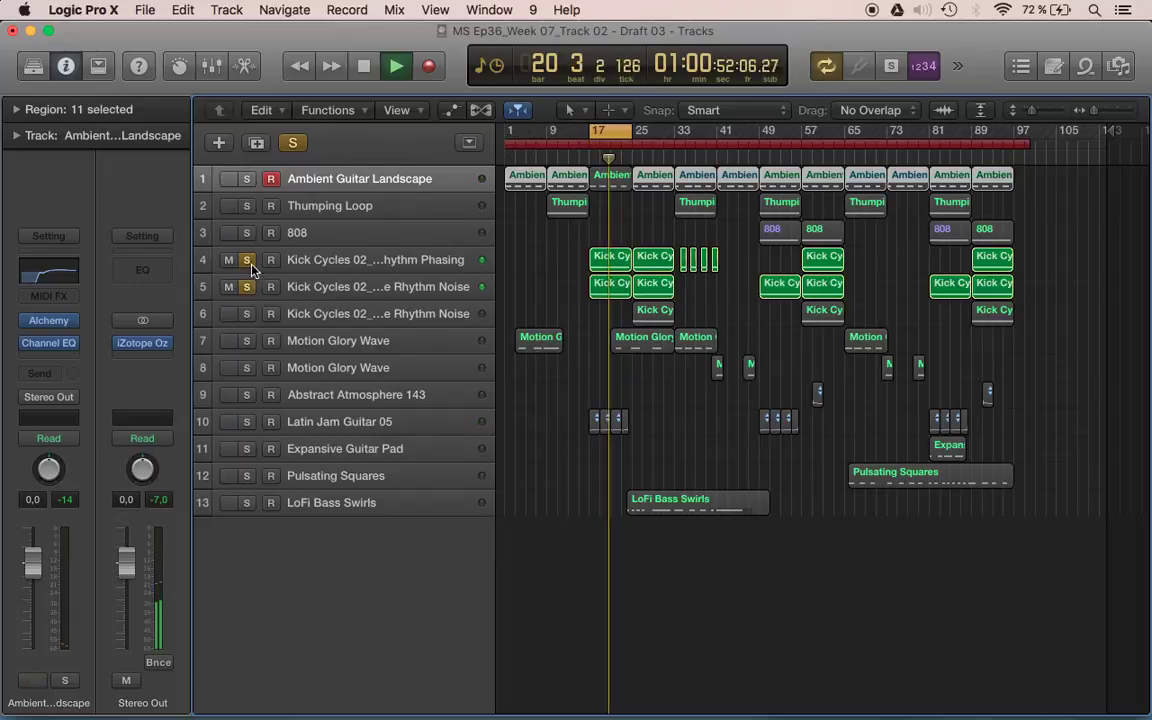
pyautogui.click(248, 261)
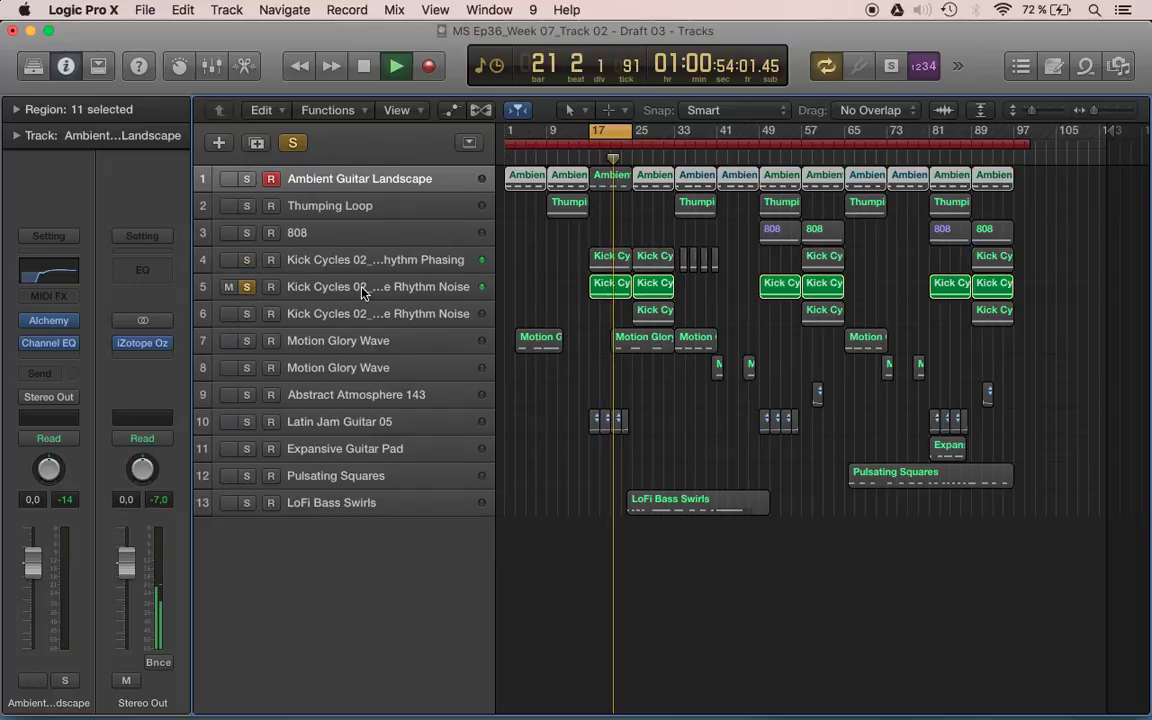
pyautogui.click(362, 290)
pyautogui.click(247, 287)
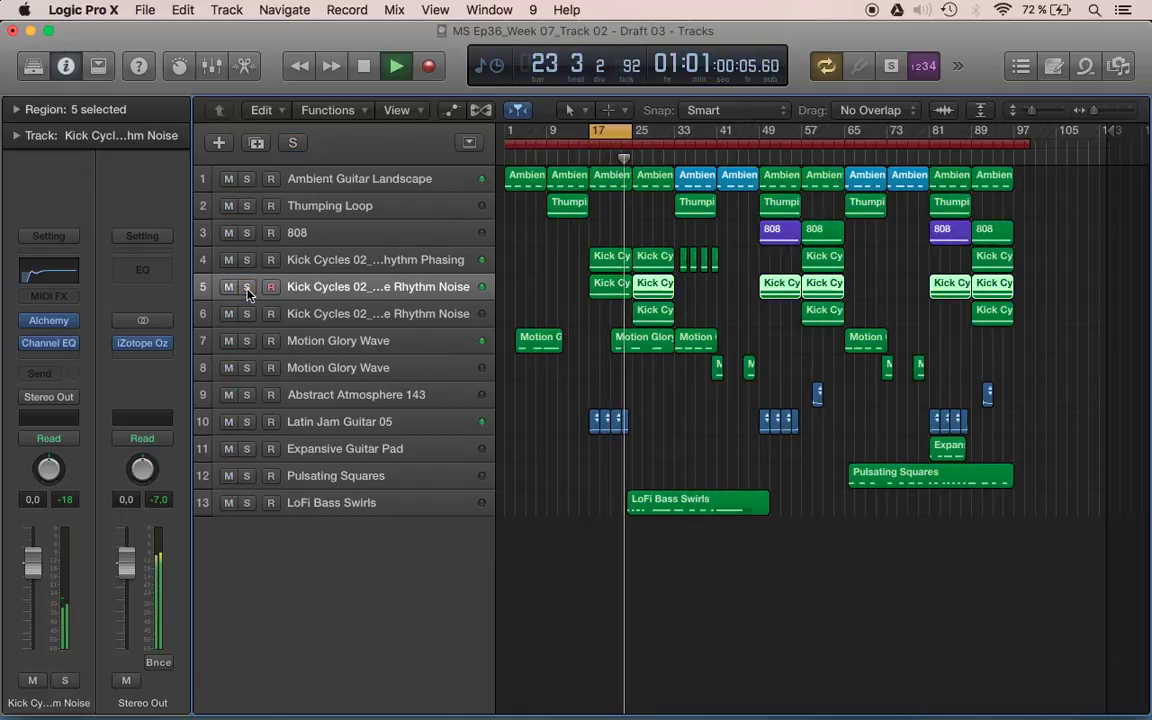
# Step: Compare the cycled section with the upper Rhythm Noise track muted and unmuted
pyautogui.click(228, 289)
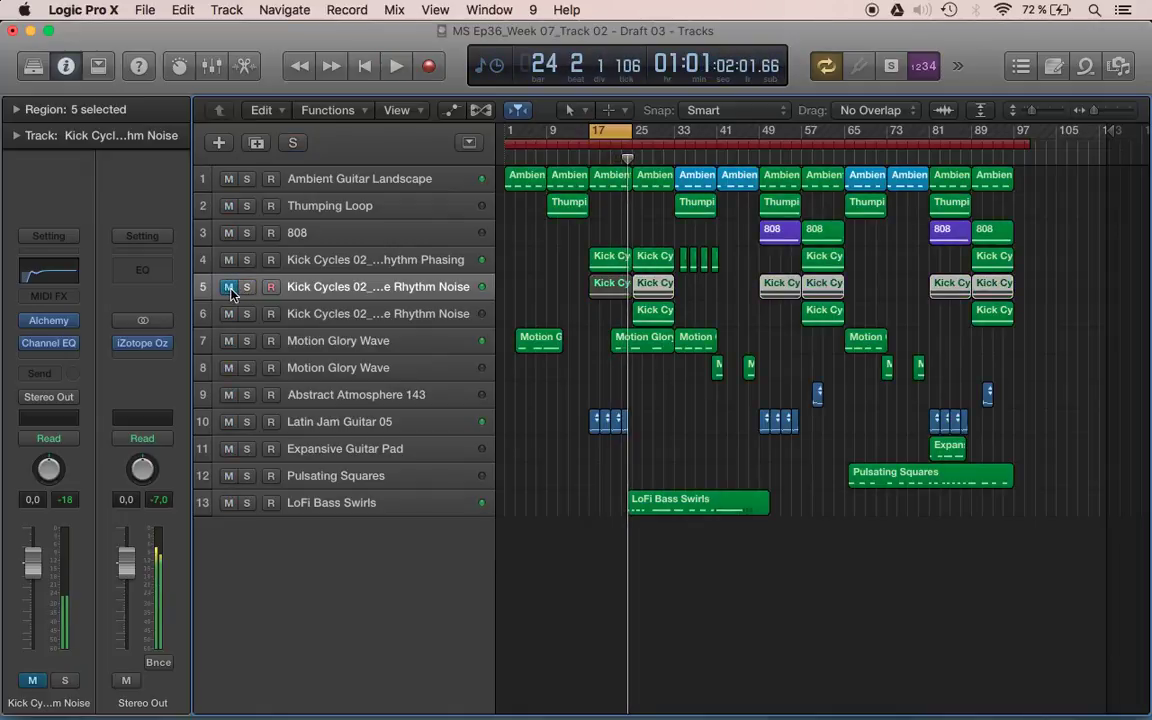
pyautogui.press('space')
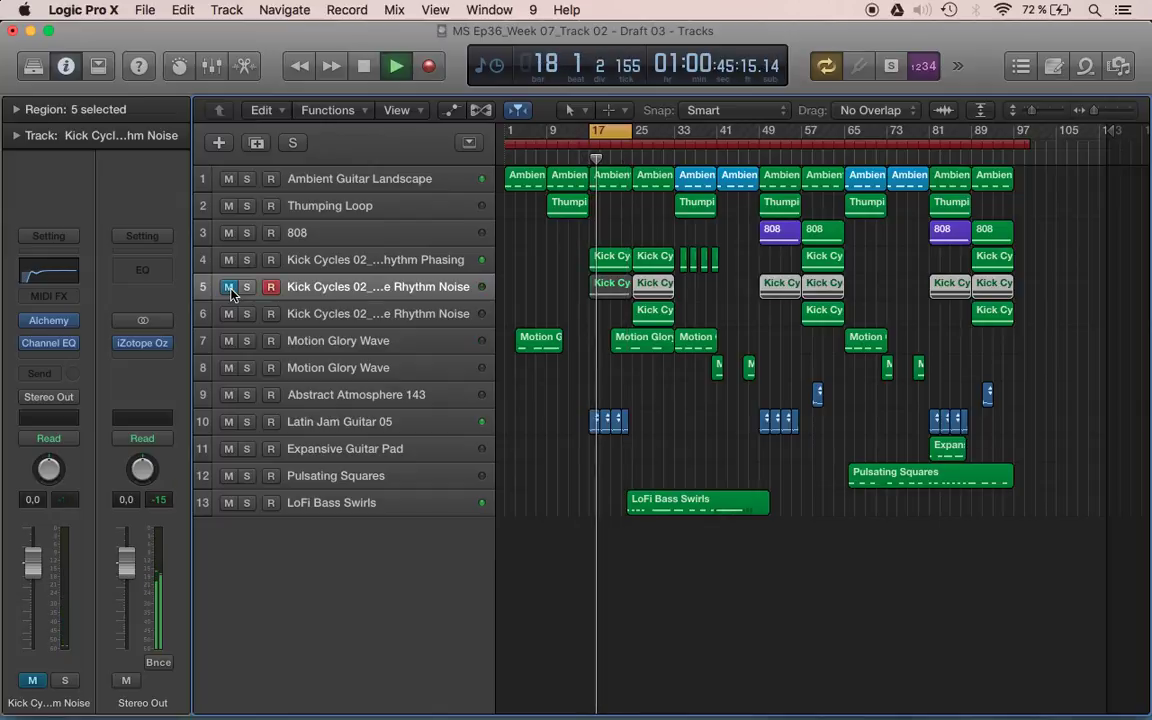
pyautogui.click(229, 288)
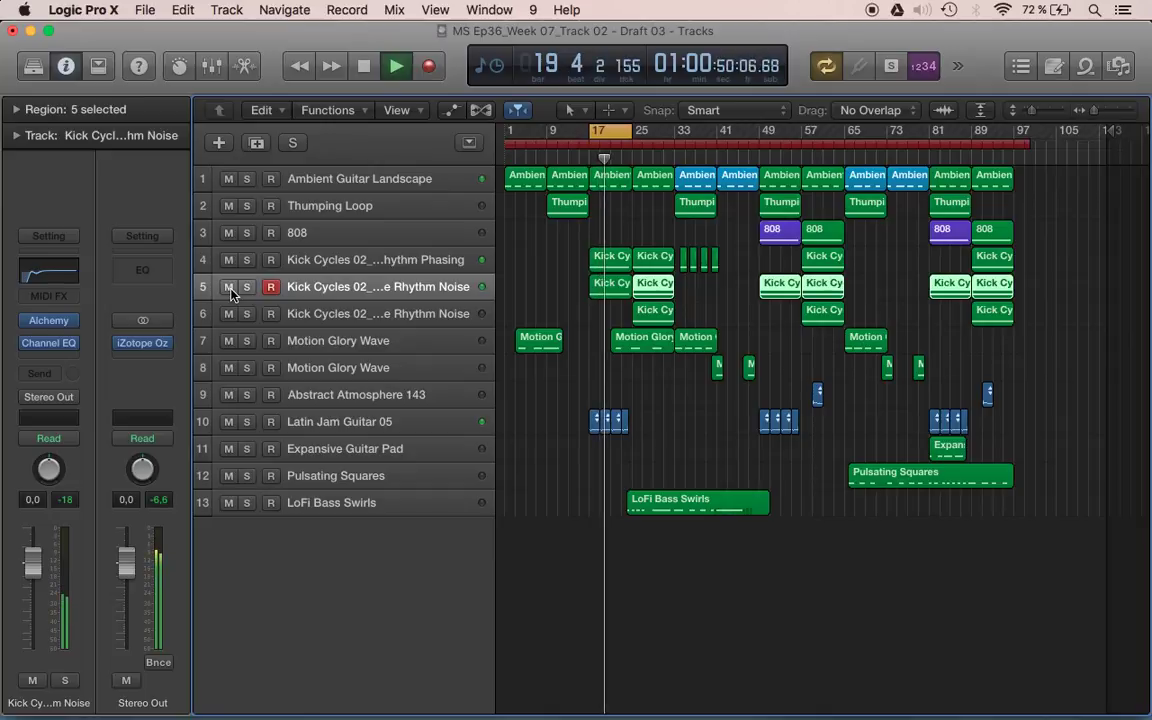
# Step: Lower the upper Rhythm Noise track to -8.8 dB and pan it to +4, checking it briefly in solo
pyautogui.moveTo(33, 562); pyautogui.dragTo(33, 598)
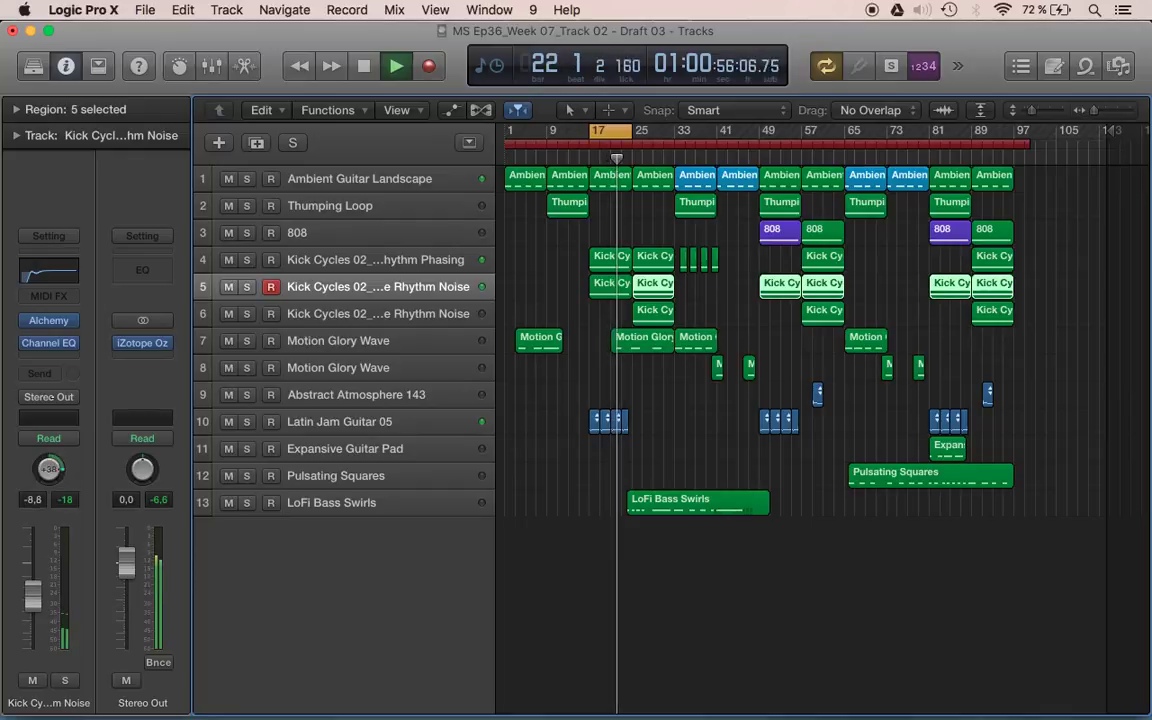
pyautogui.moveTo(50, 470); pyautogui.dragTo(50, 408)
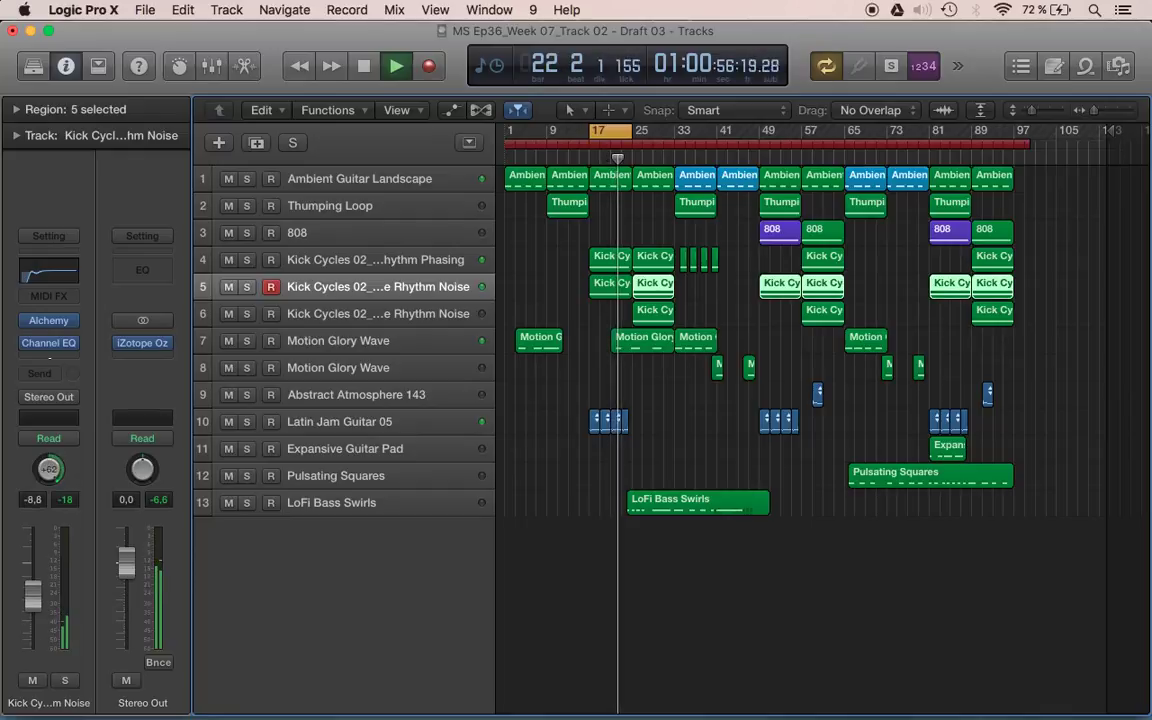
pyautogui.click(66, 681)
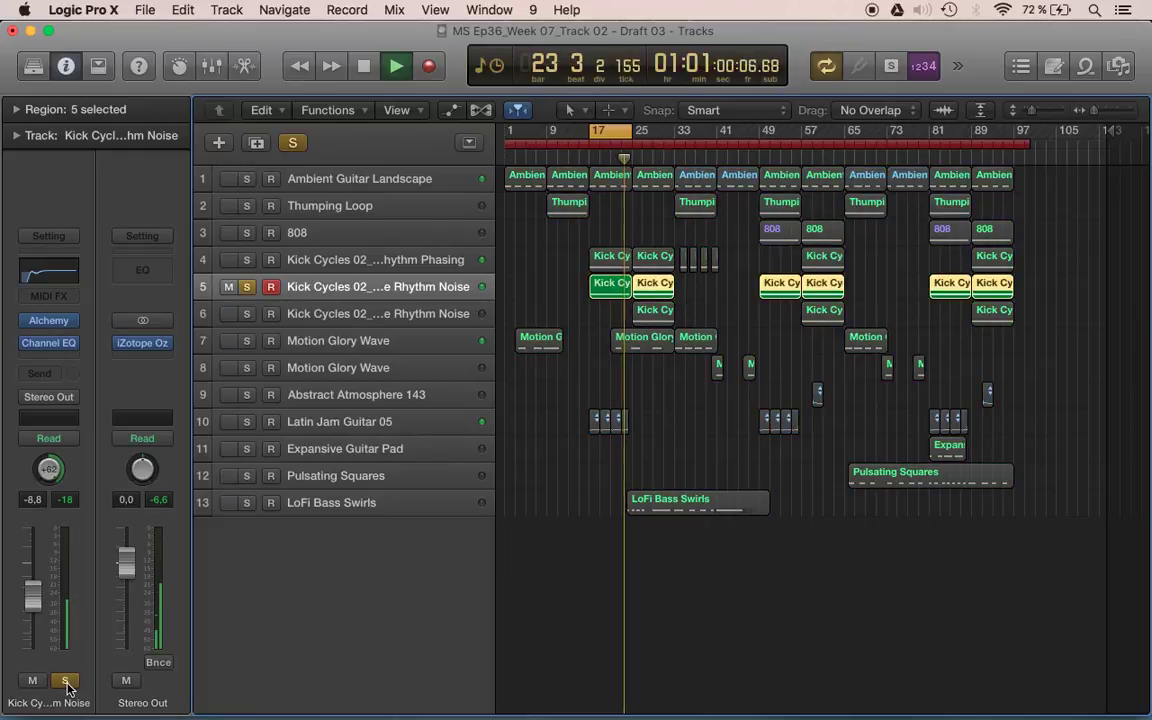
pyautogui.click(66, 681)
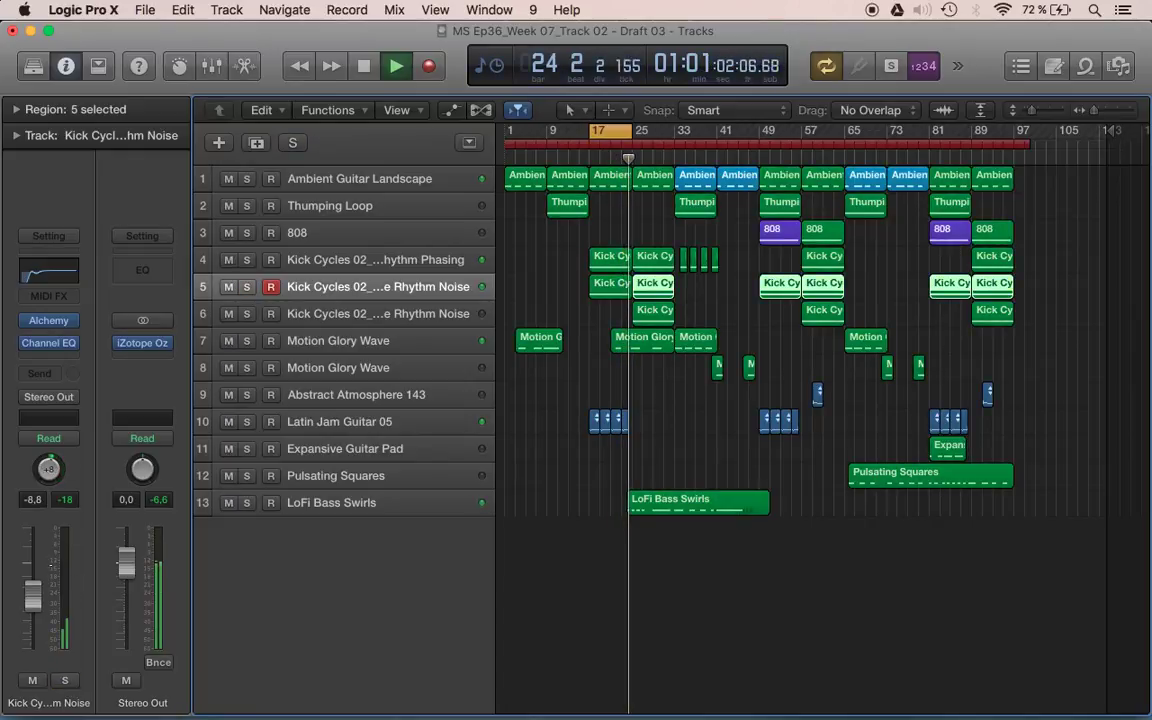
# Step: Solo and select the lower Rhythm Noise track on track 6, and move the cycle range to start at bar 25
pyautogui.click(605, 131)
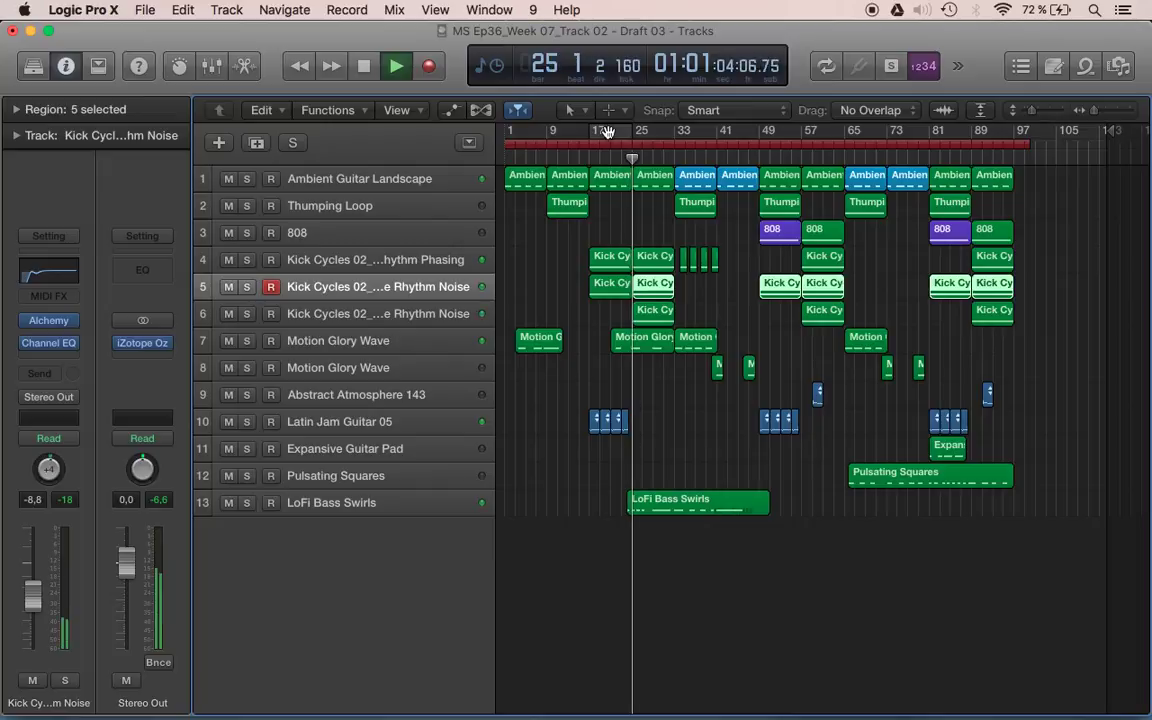
pyautogui.click(247, 314)
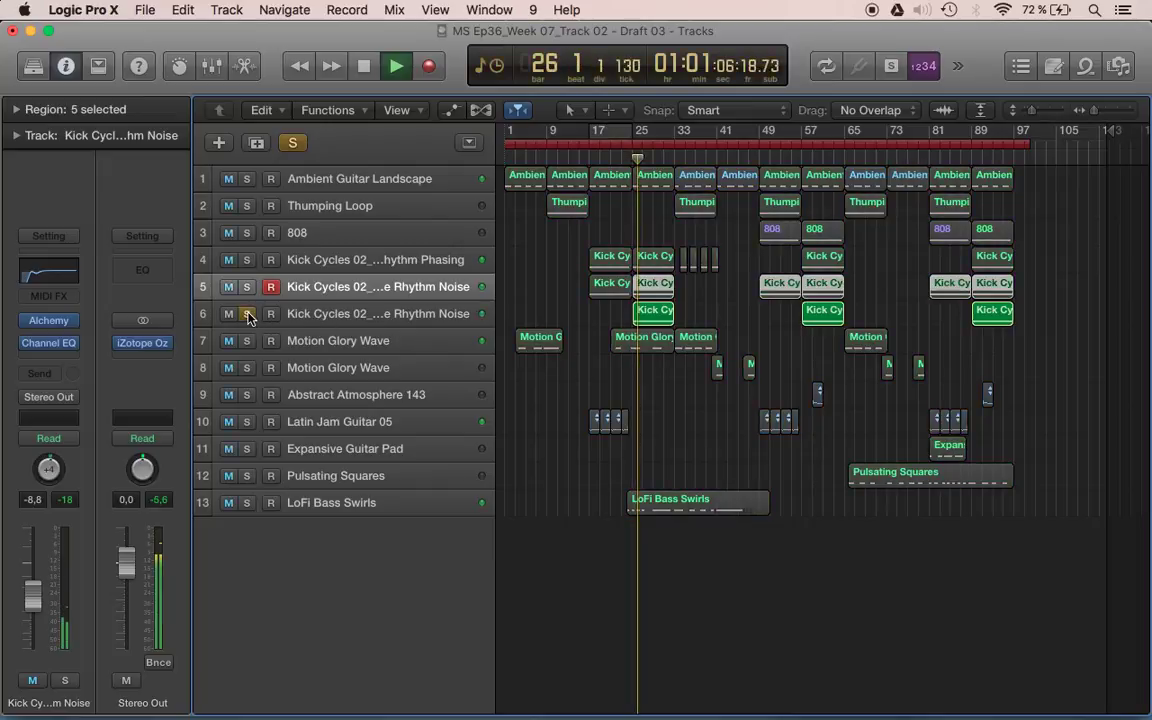
pyautogui.click(356, 322)
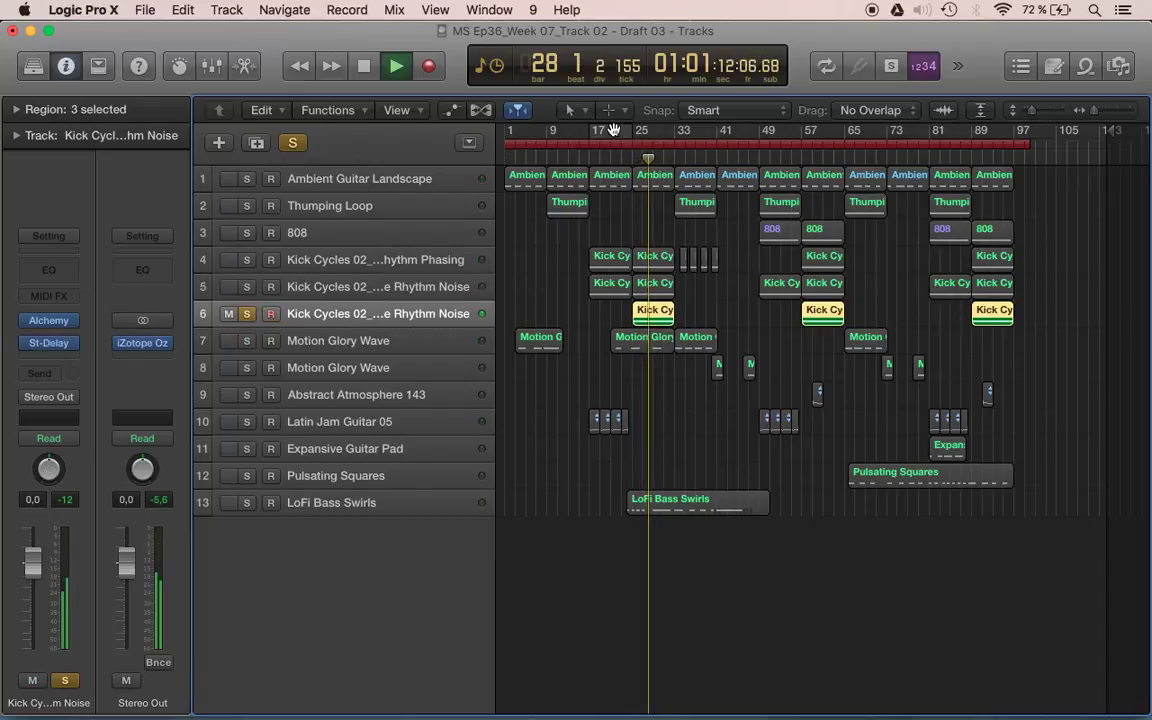
pyautogui.moveTo(613, 131); pyautogui.dragTo(655, 131)
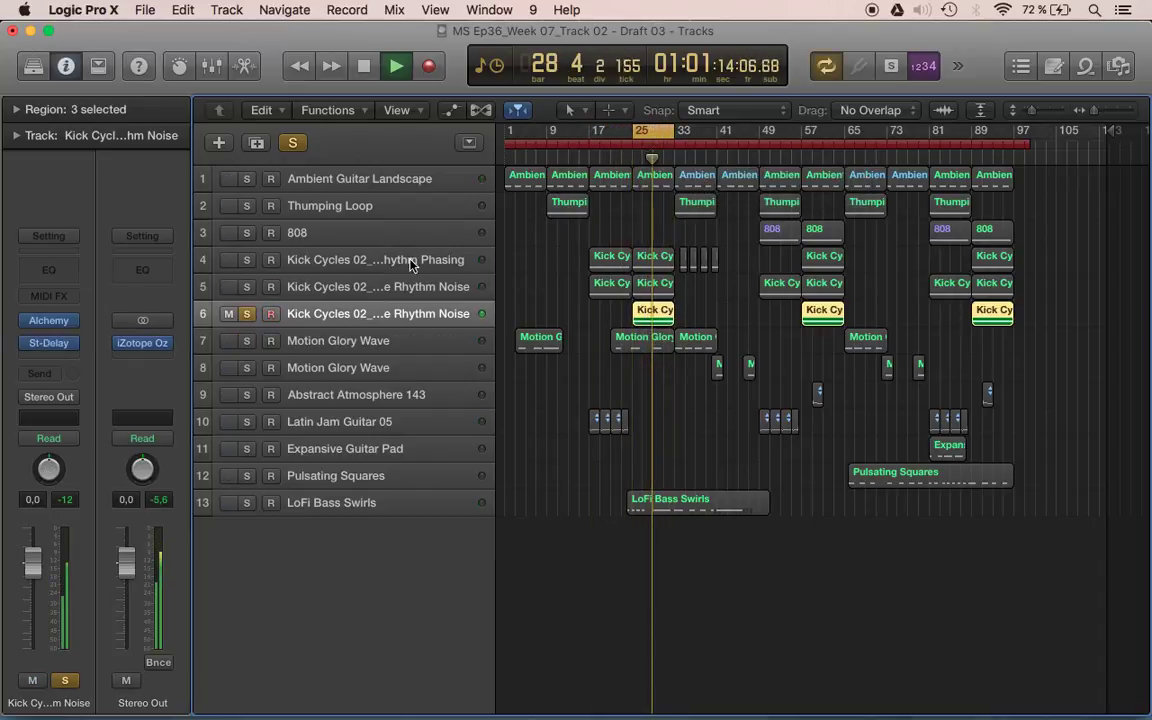
# Step: Add a Channel EQ with the analyzer on to the lower Rhythm Noise track, lower its volume to -9.2 dB, and unsolo it
pyautogui.click(48, 270)
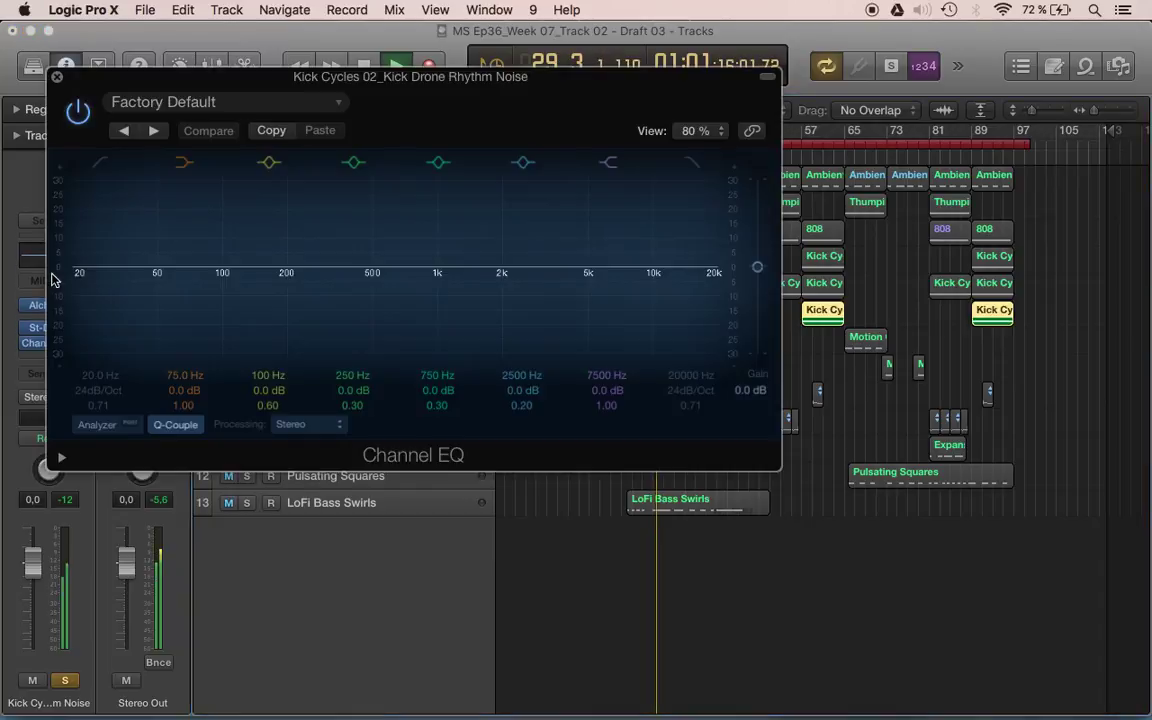
pyautogui.click(108, 424)
pyautogui.moveTo(33, 562); pyautogui.dragTo(33, 598)
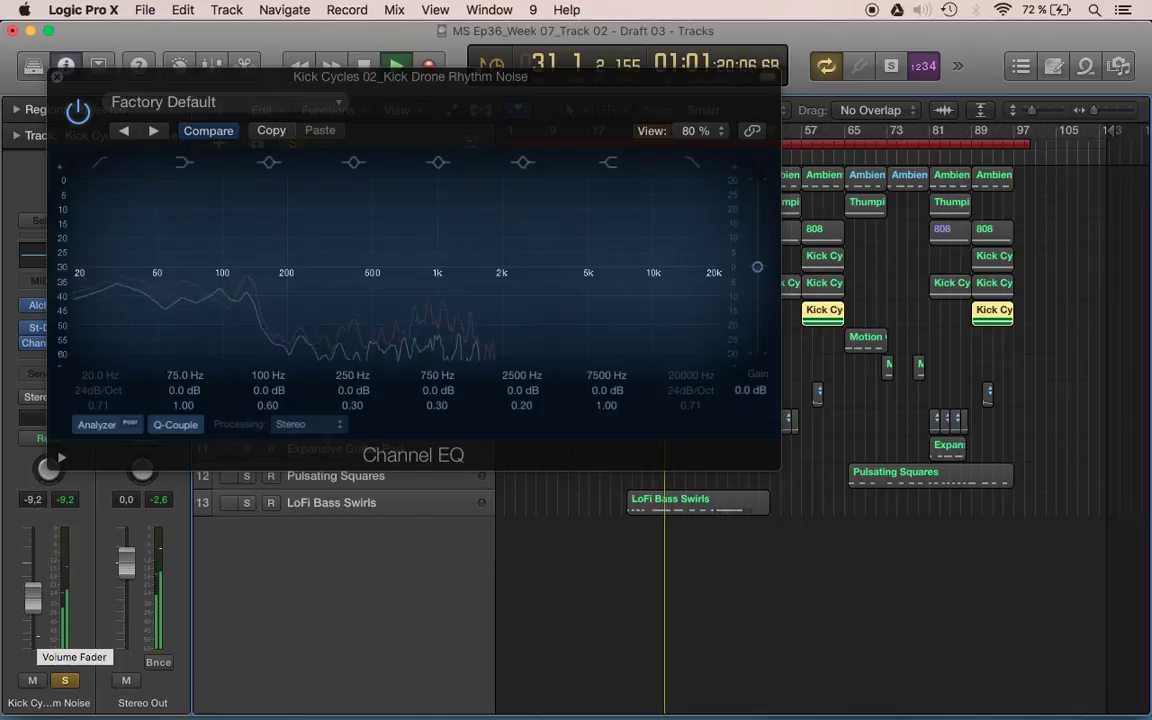
pyautogui.click(68, 682)
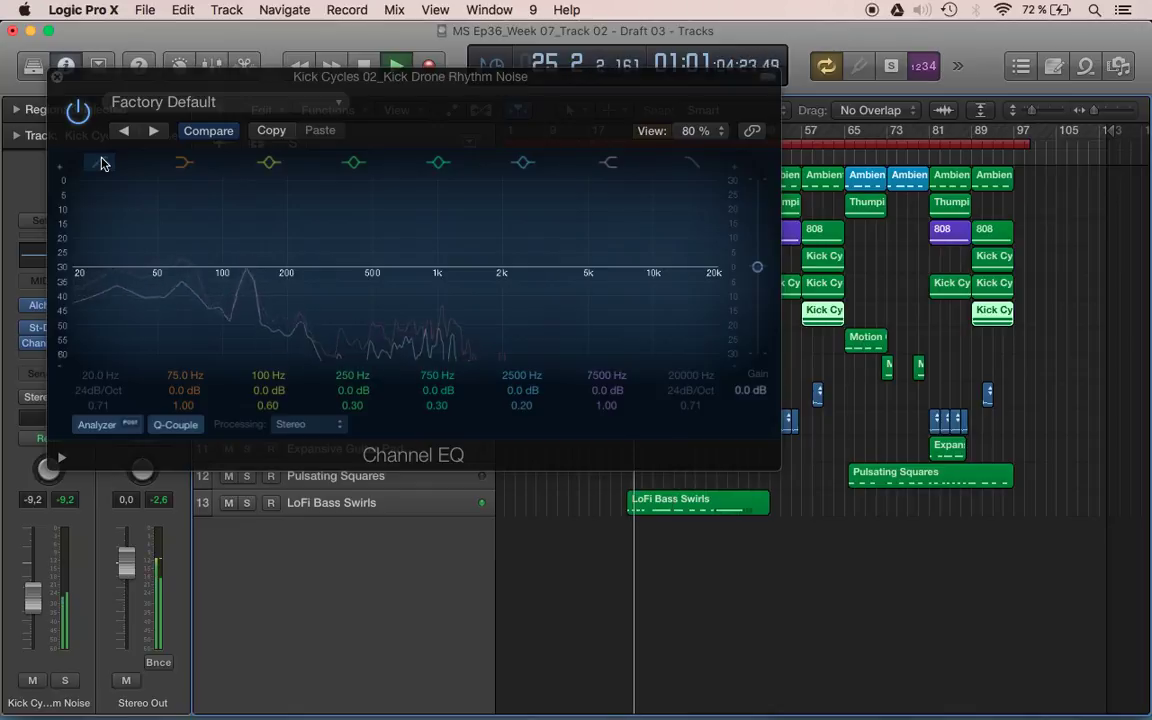
pyautogui.click(57, 77)
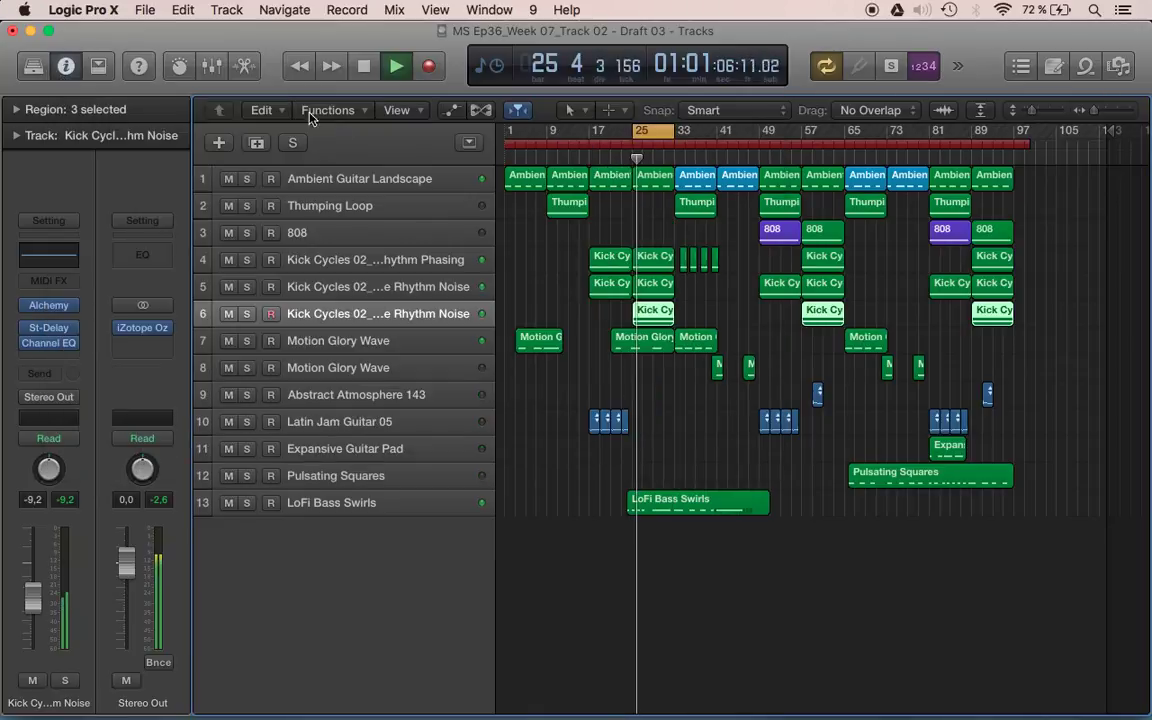
# Step: Turn off cycle mode, return the playhead to bar 1, and play the song from the beginning
pyautogui.click(655, 135)
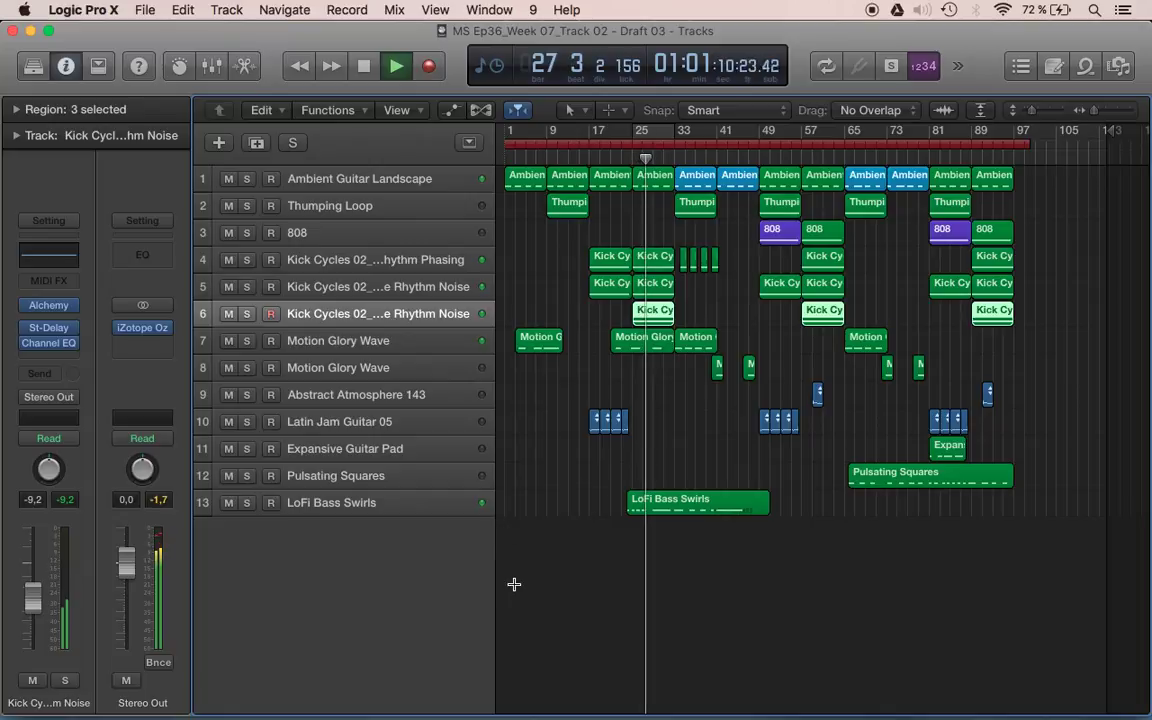
pyautogui.press('super+Tab')
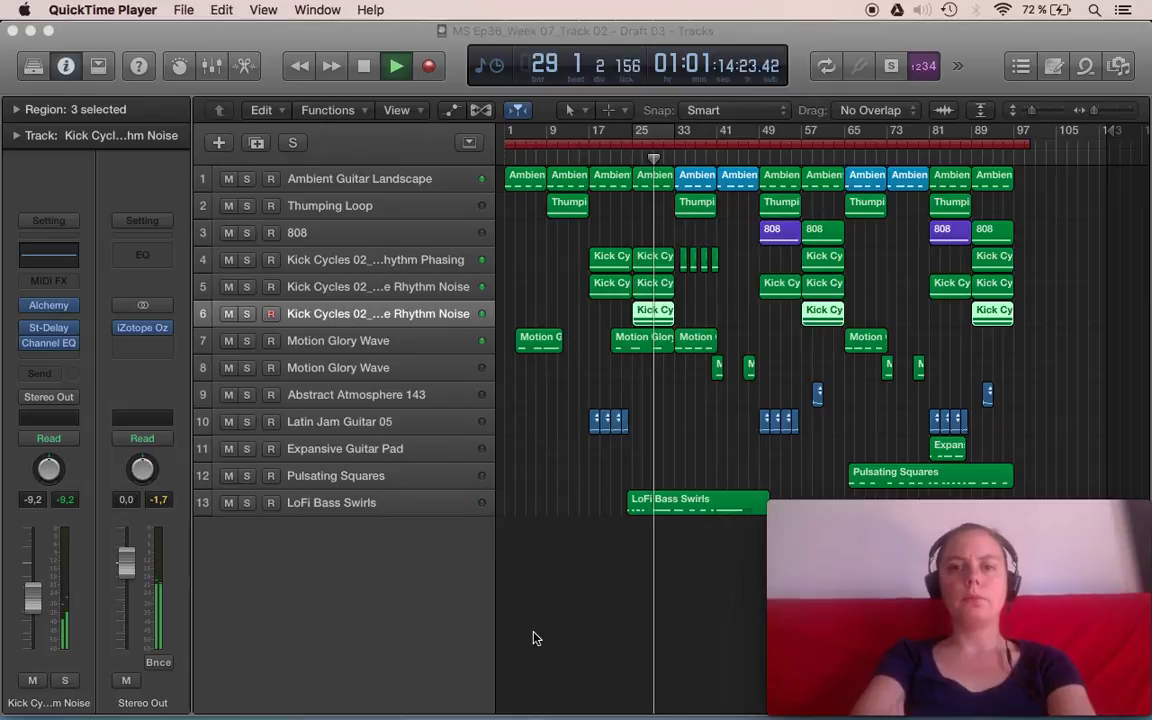
pyautogui.click(323, 61)
pyautogui.doubleClick(362, 68)
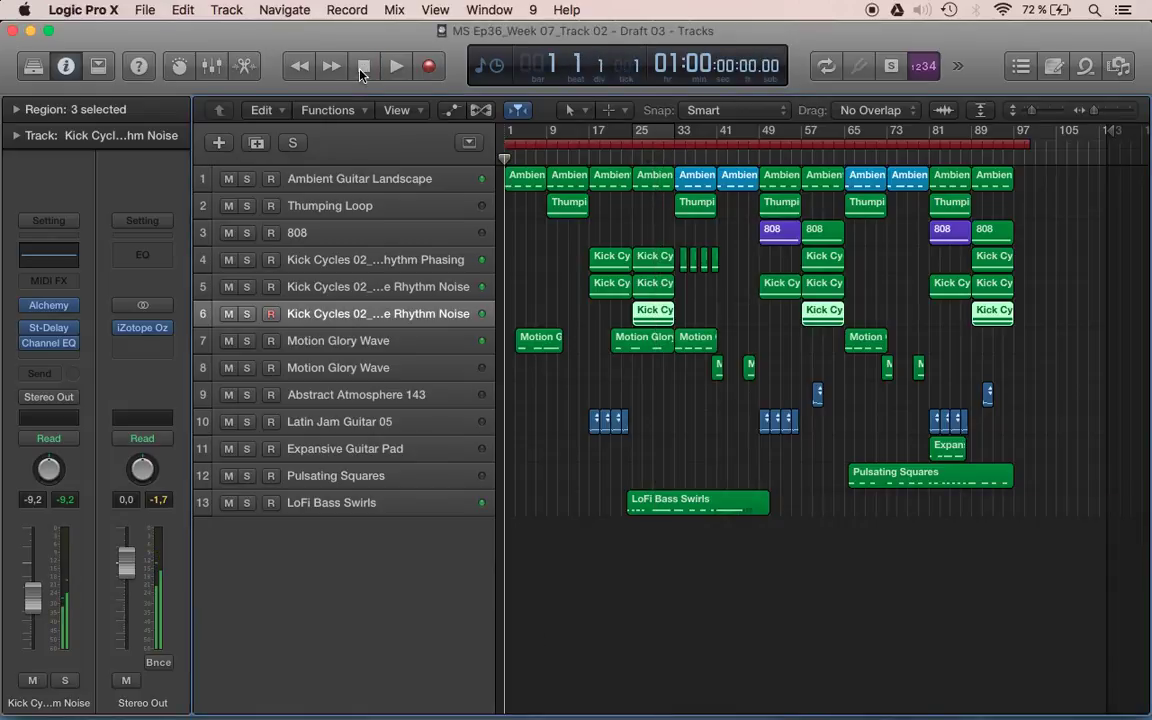
pyautogui.press('space')
# Step: Show the mixer with the channel strips of all tracks while the song plays
pyautogui.press('super+Tab')
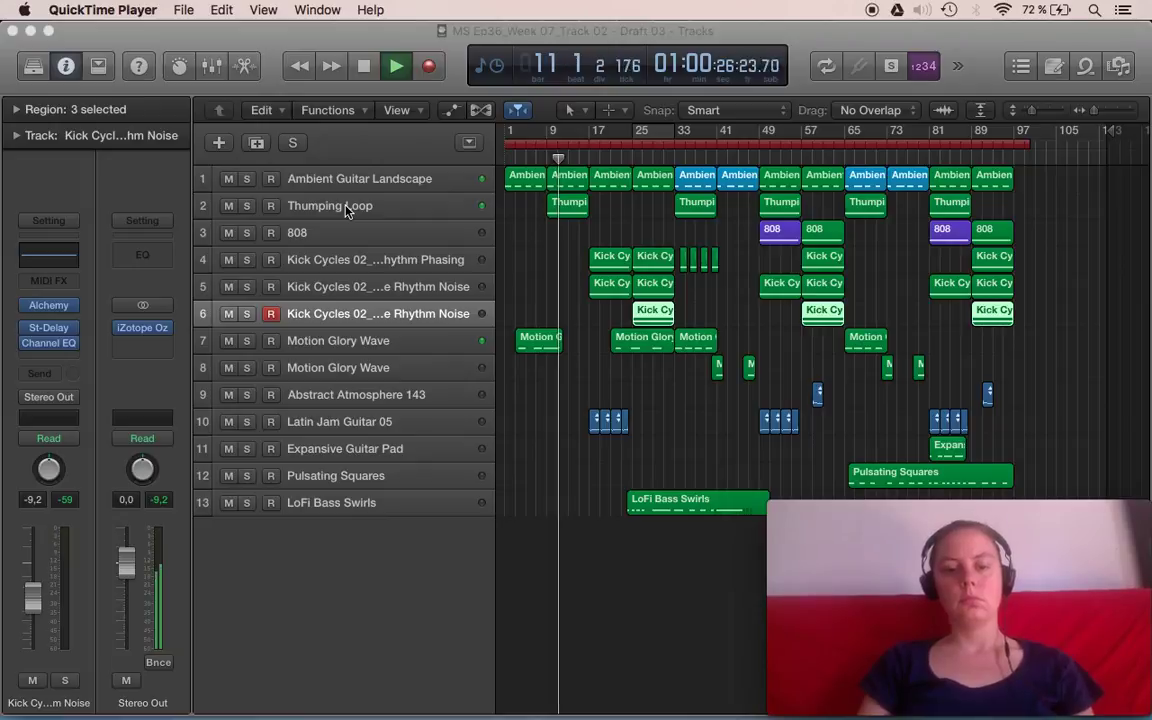
pyautogui.click(376, 666)
pyautogui.press('x')
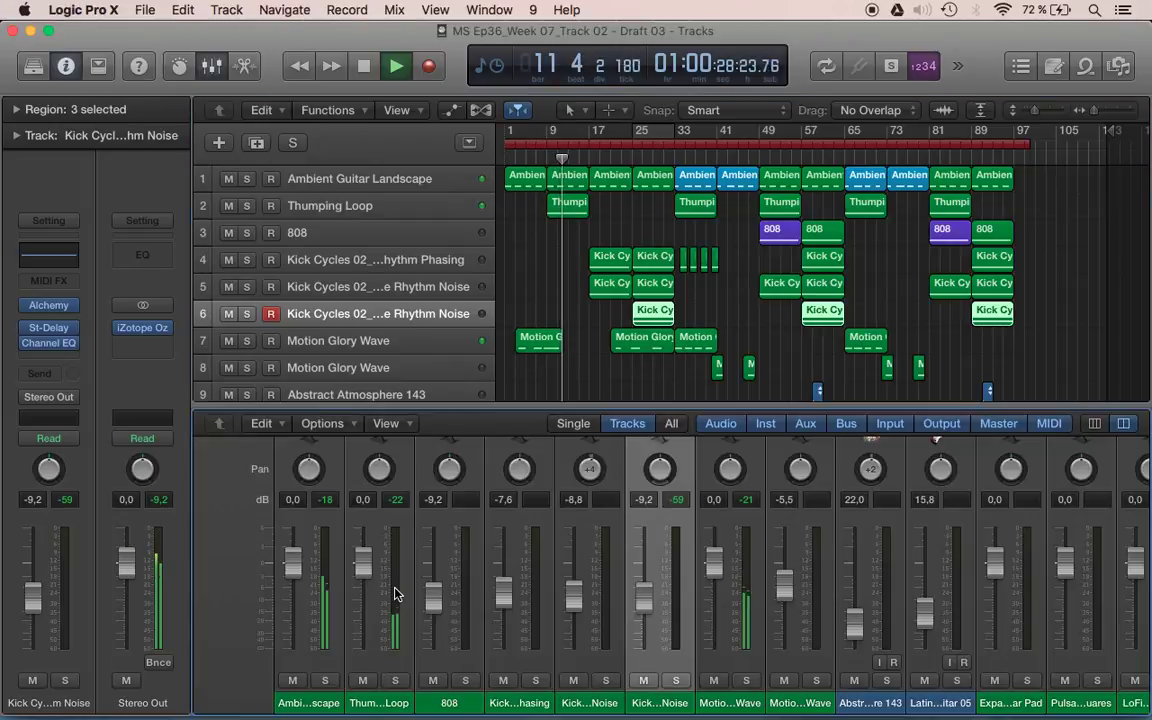
# Step: Add a Channel EQ with the analyzer on to the Thumping Loop track and set its low cut to 69 Hz
pyautogui.scroll(5, 396, 592)
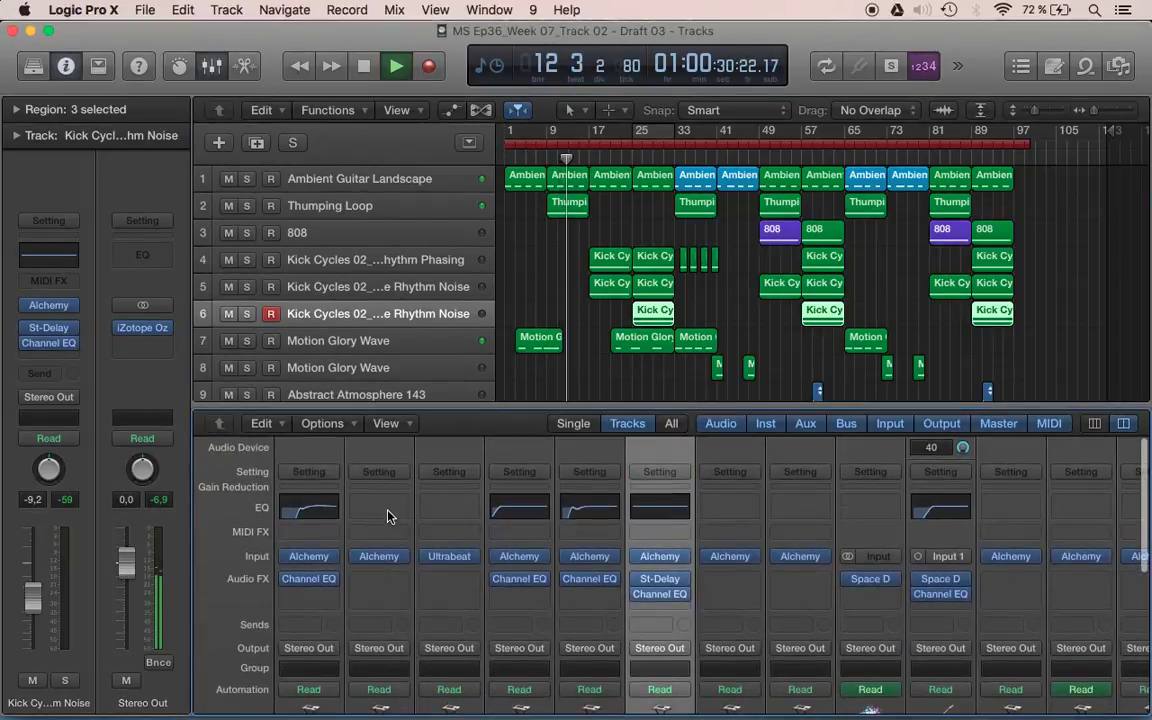
pyautogui.click(386, 515)
pyautogui.click(97, 424)
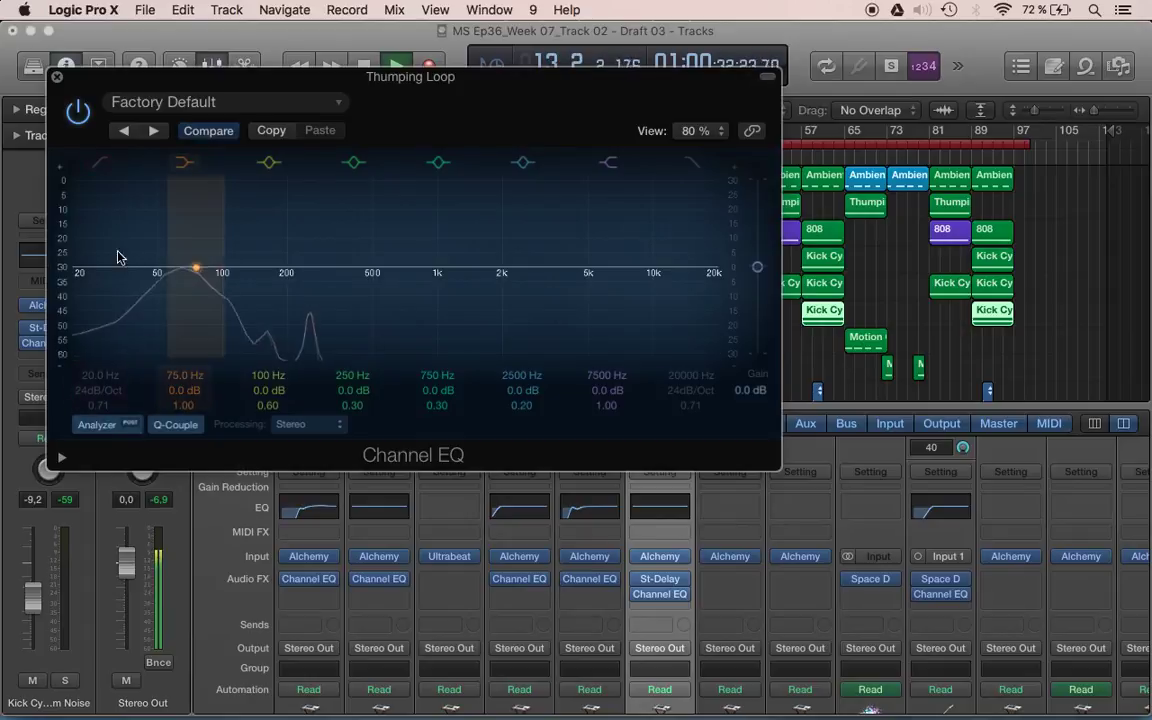
pyautogui.click(98, 164)
pyautogui.moveTo(99, 378); pyautogui.dragTo(99, 335)
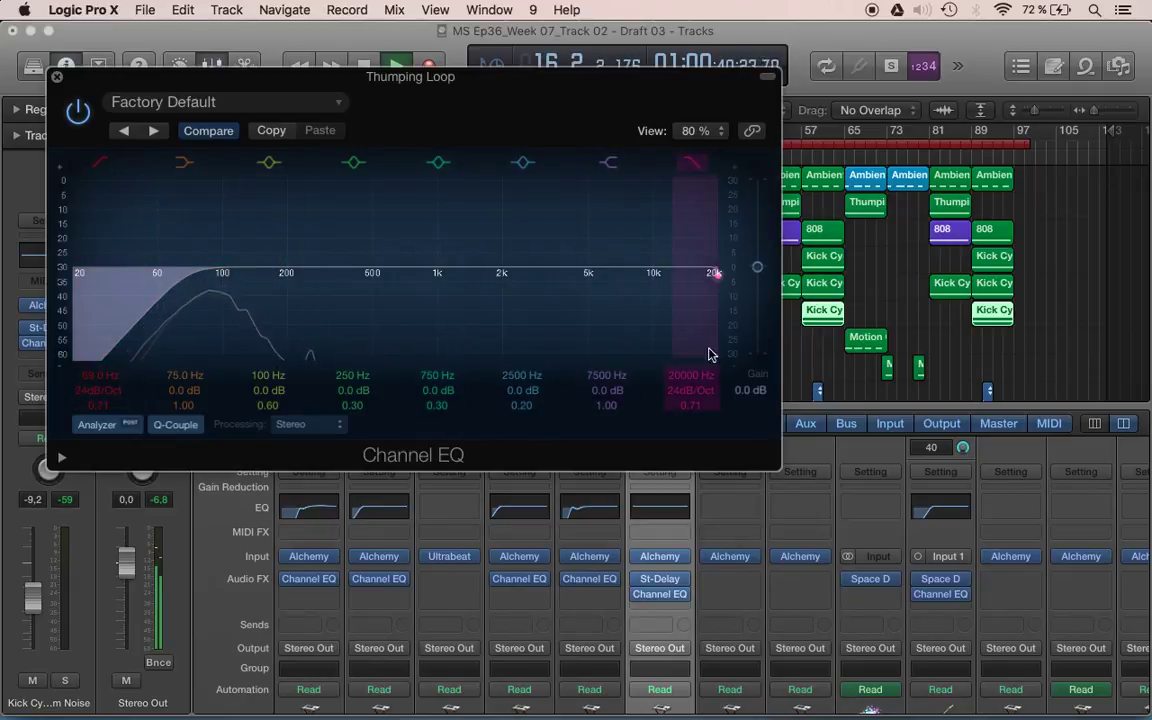
# Step: Set the Thumping Loop EQ's high cut to about 3250 Hz, then close the EQ and the mixer
pyautogui.moveTo(697, 377); pyautogui.dragTo(697, 407)
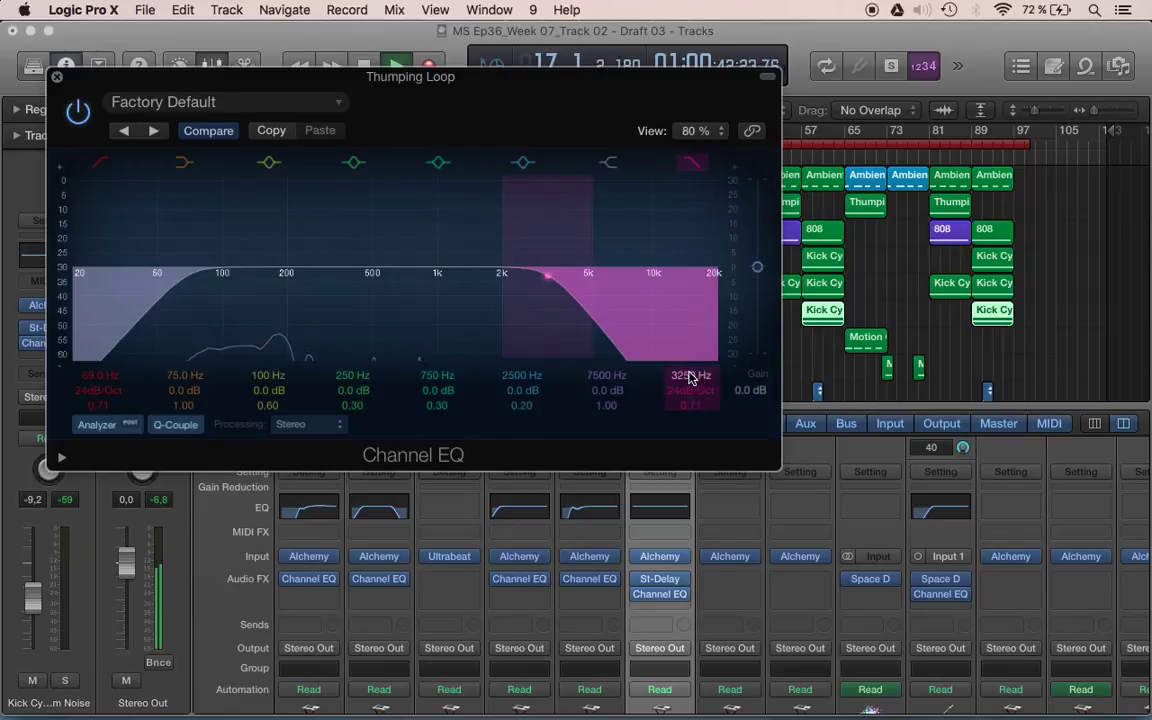
pyautogui.click(57, 78)
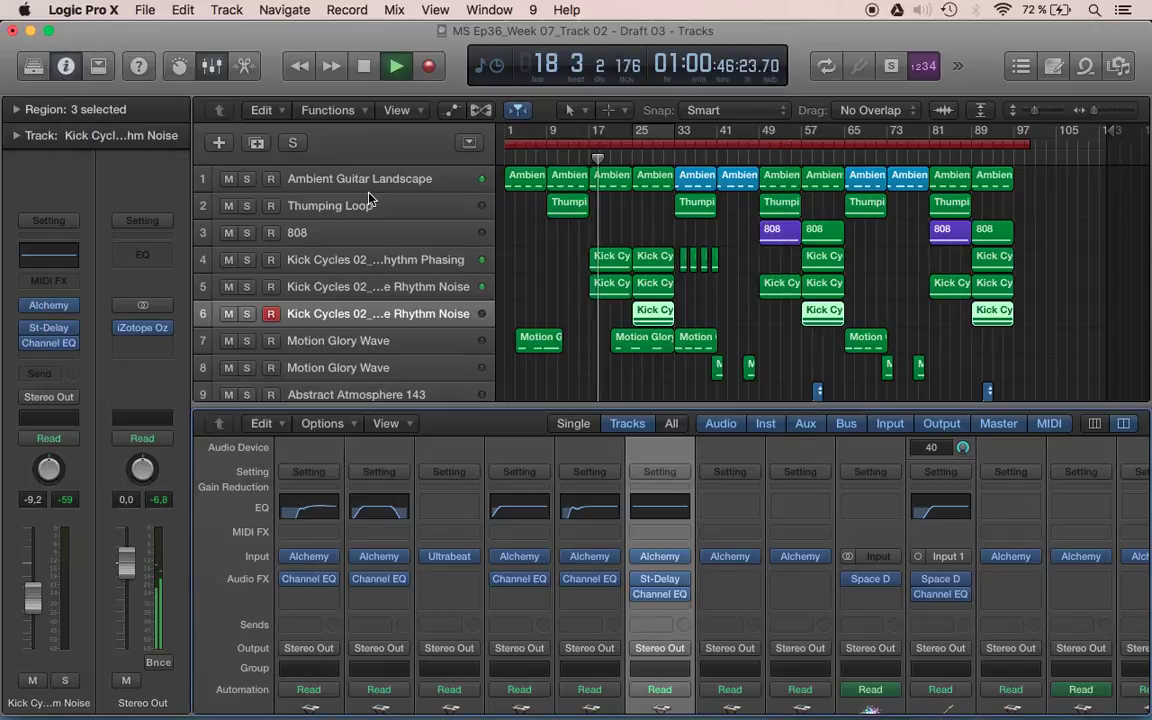
pyautogui.press('x')
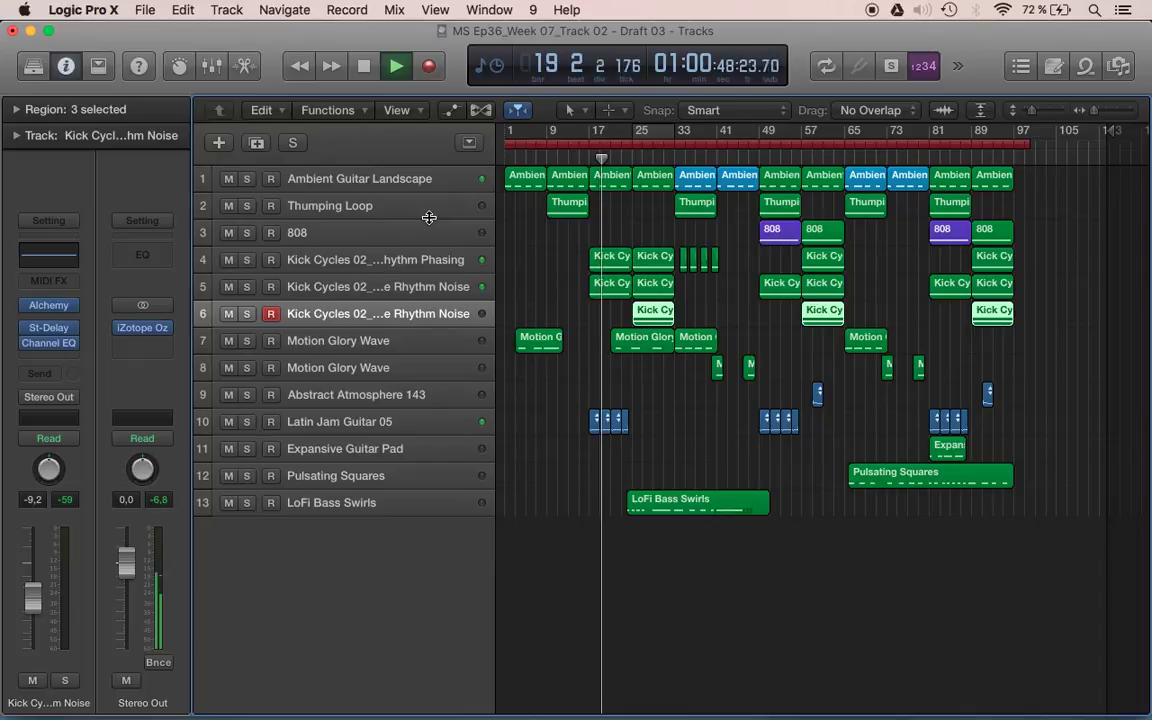
pyautogui.press('super+Tab')
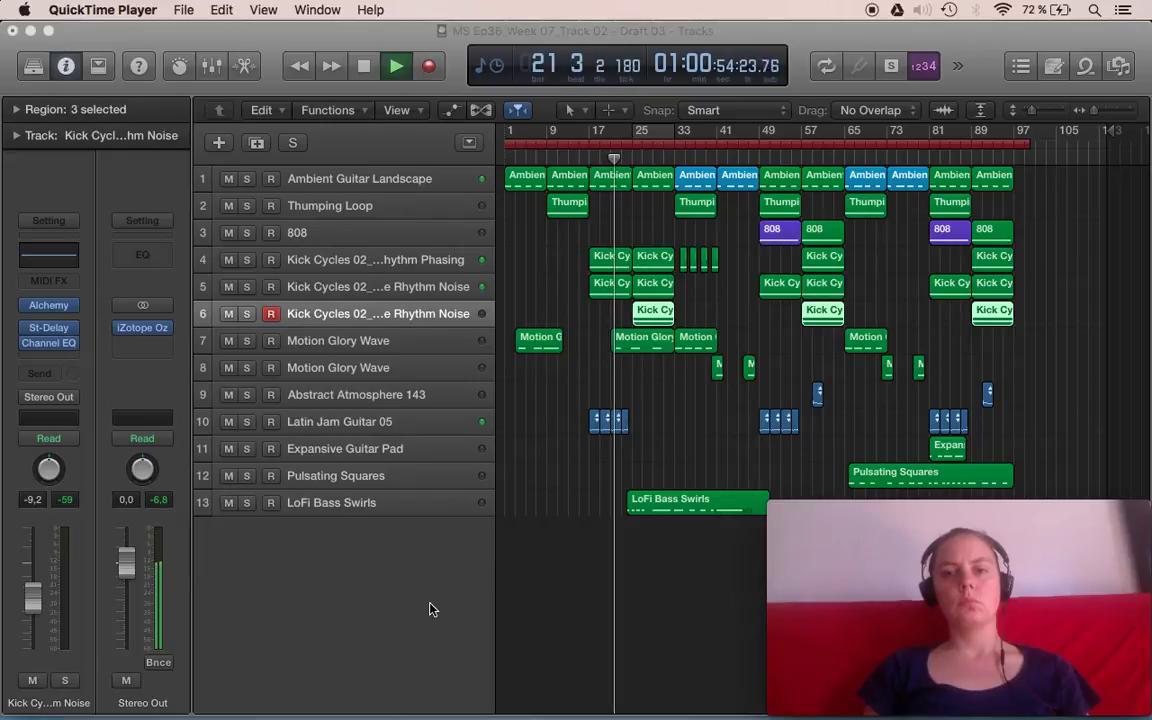
# Step: Color all regions of the Thumping Loop track yellow
pyautogui.click(418, 212)
pyautogui.hotkey('alt', 'c')
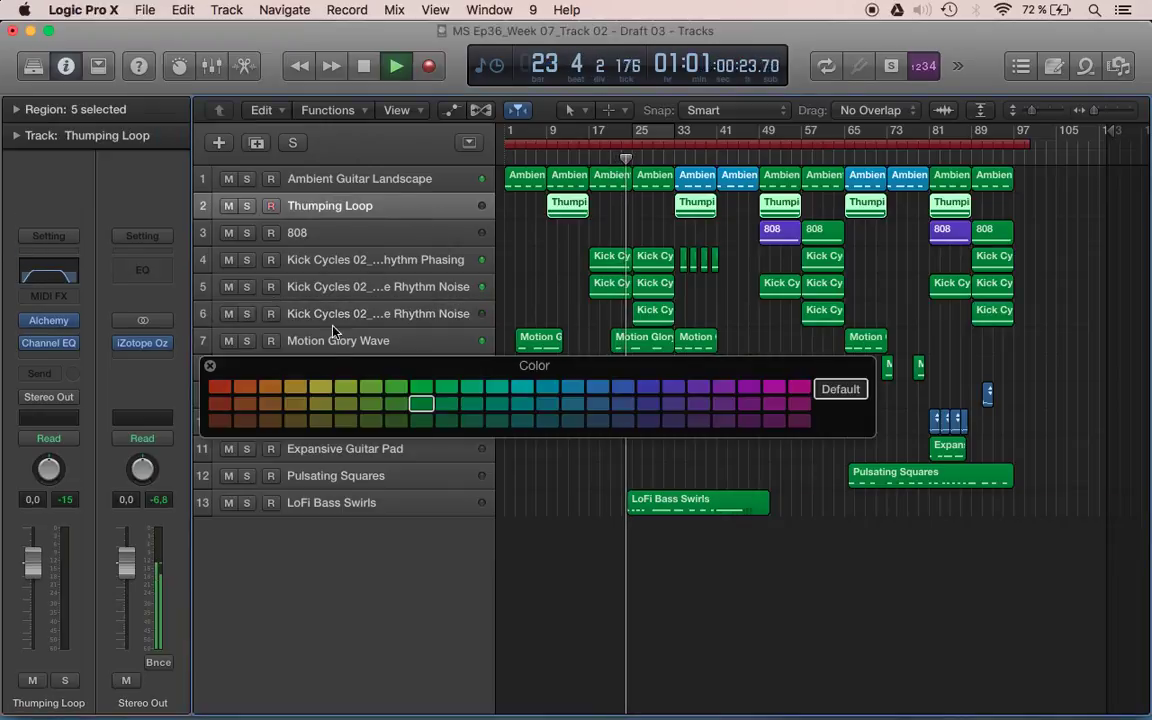
pyautogui.click(322, 390)
pyautogui.click(210, 367)
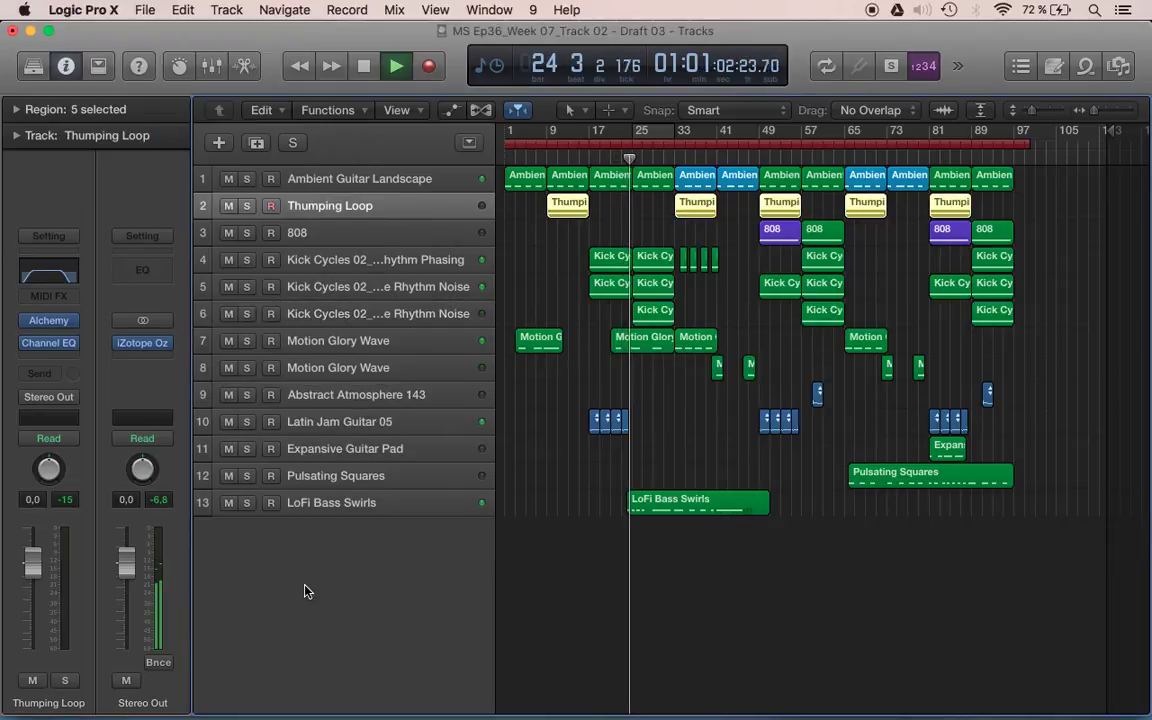
pyautogui.press('super+Tab')
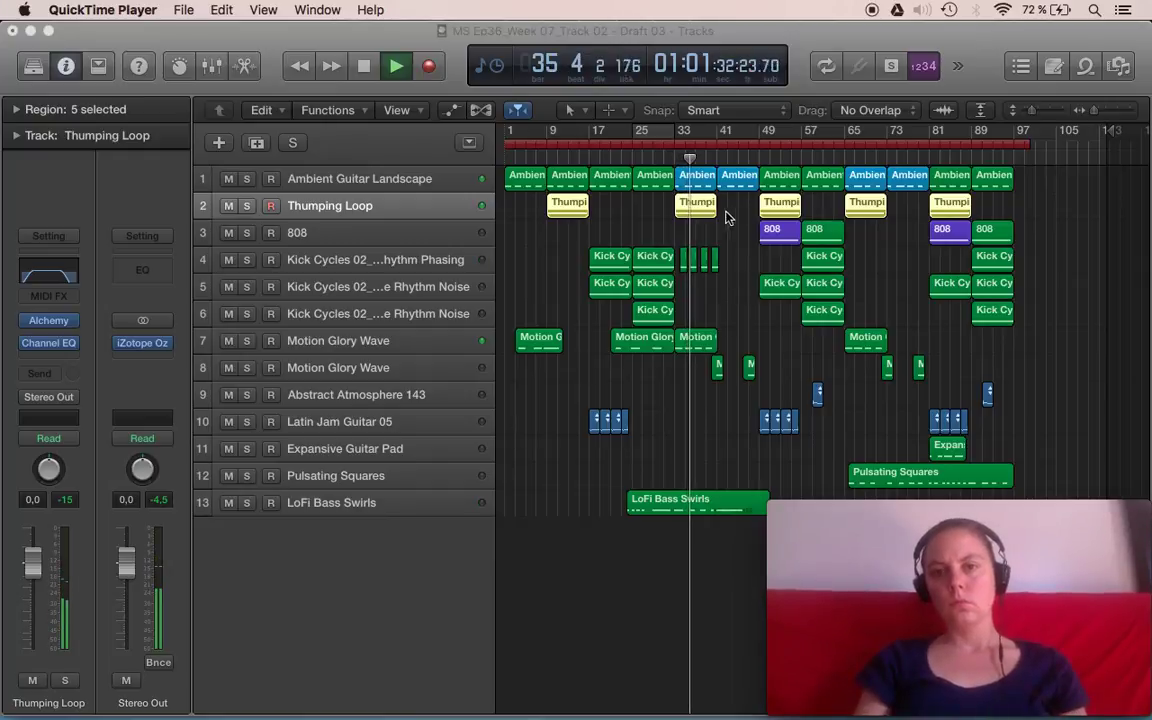
# Step: Undo the yellow coloring of the Thumping Loop regions
pyautogui.click(642, 202)
pyautogui.click(700, 203)
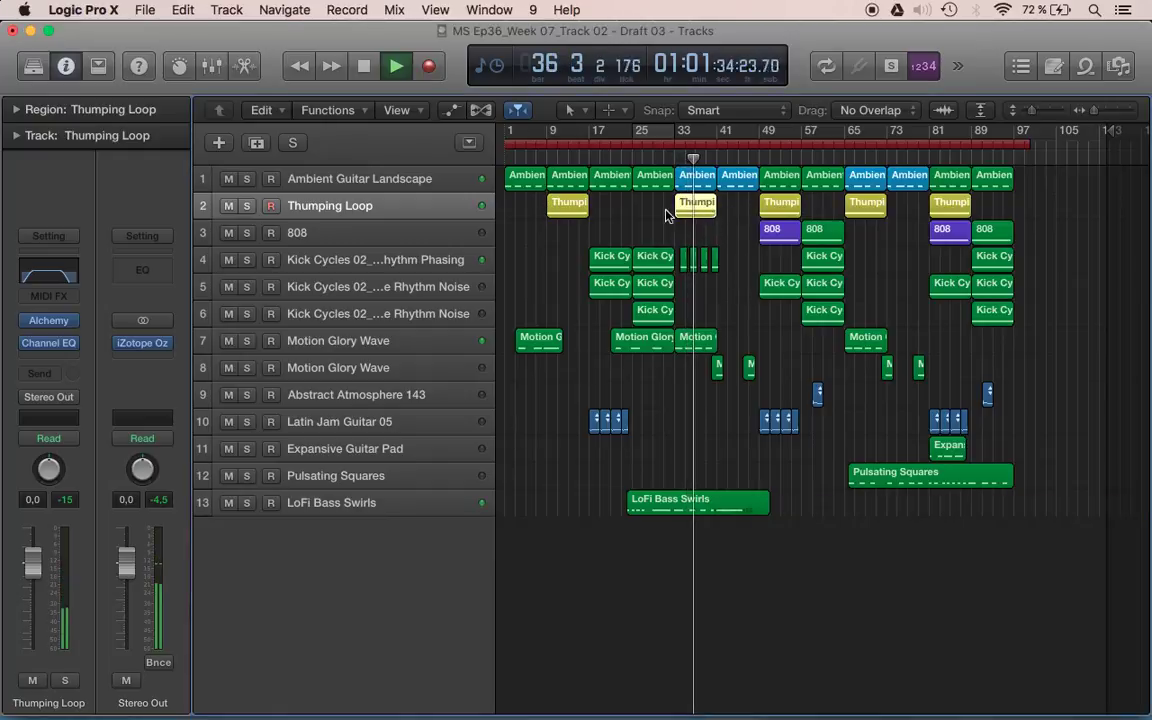
pyautogui.press('super+z')
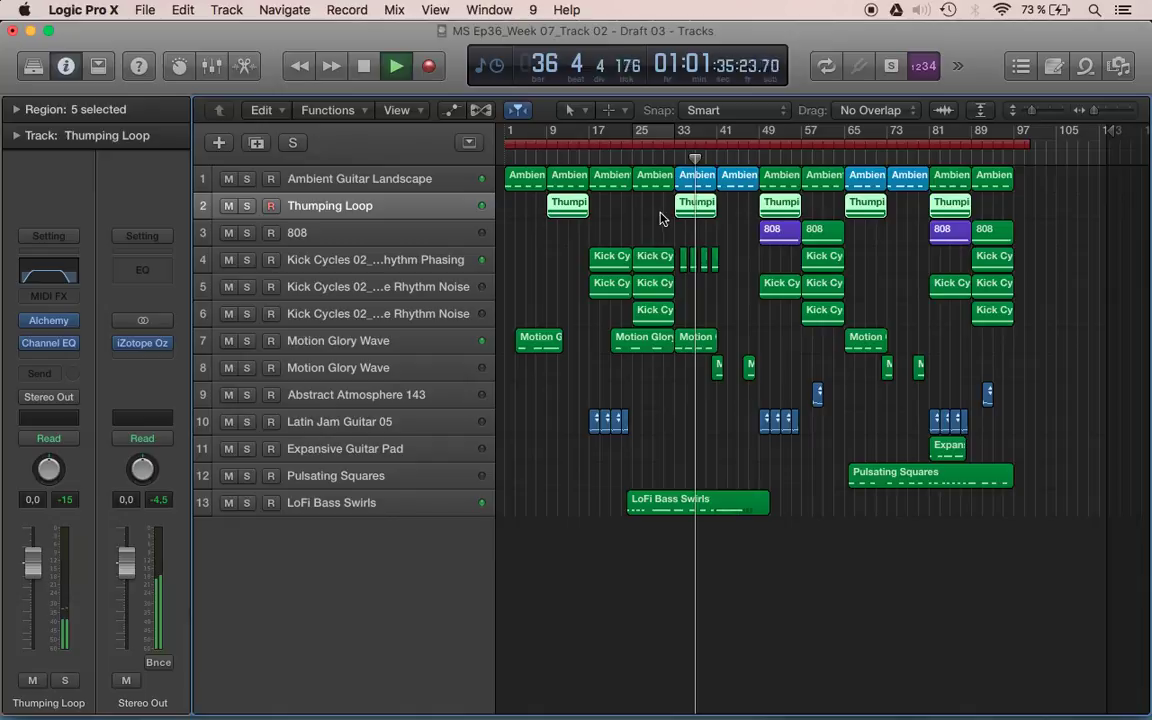
# Step: Color only the first Thumping Loop region at bar 9 yellow
pyautogui.click(572, 220)
pyautogui.click(563, 202)
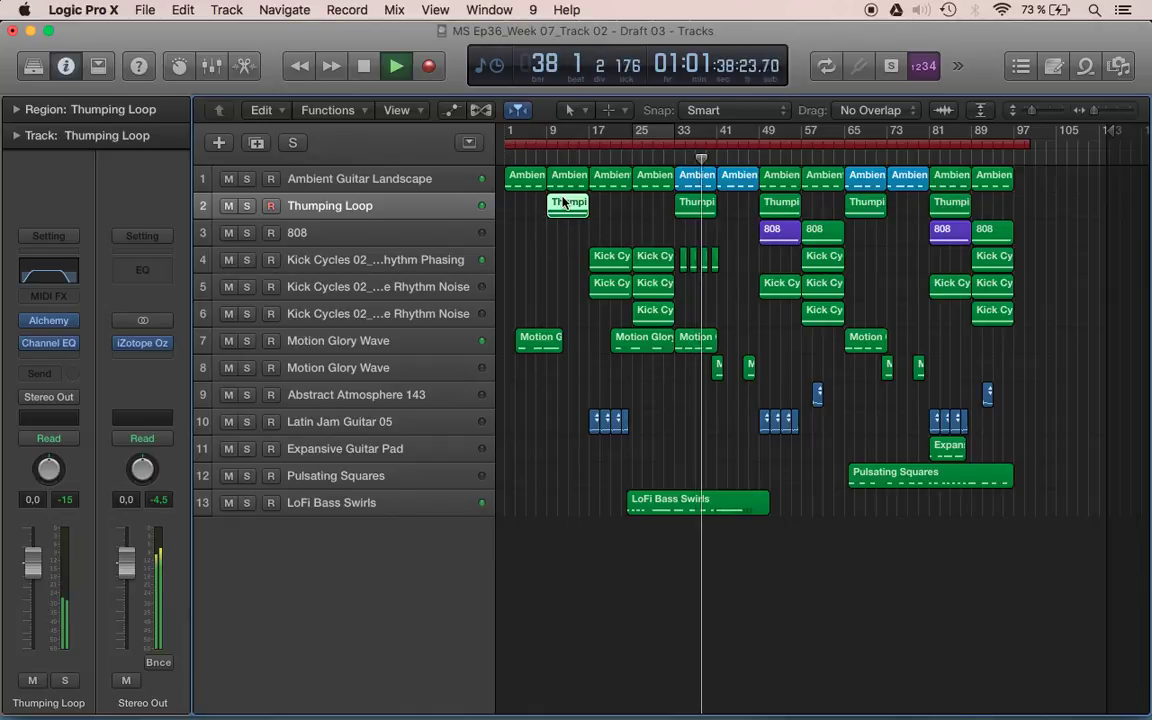
pyautogui.hotkey('alt', 'c')
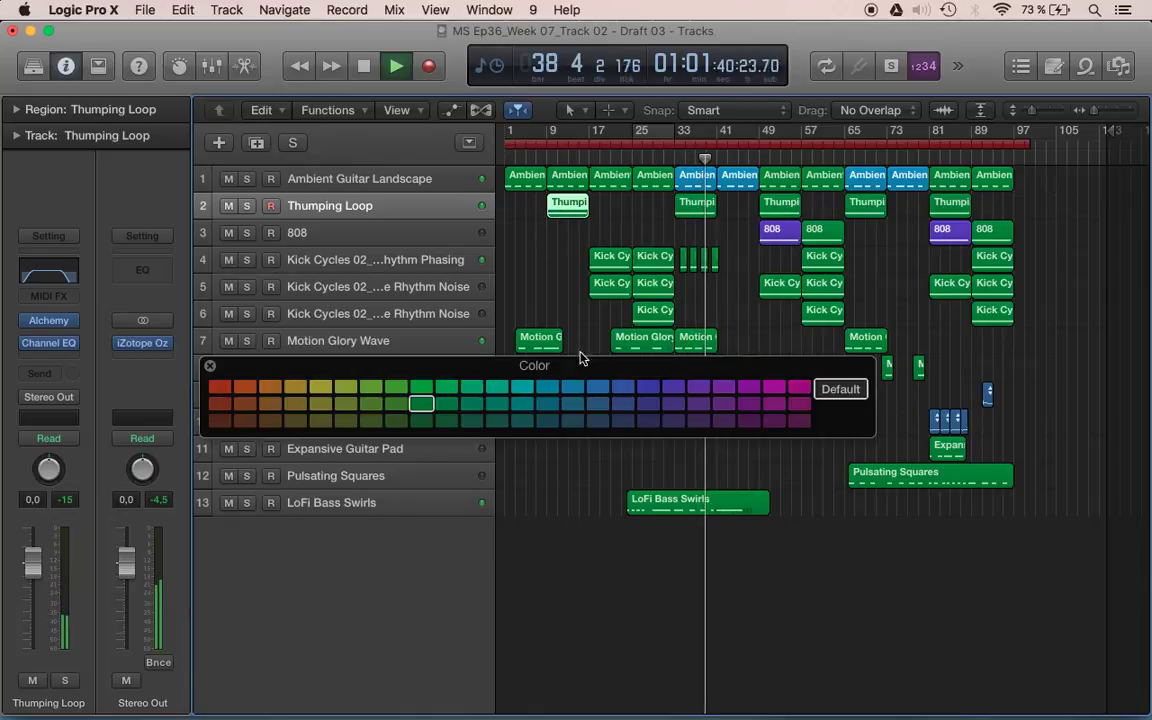
pyautogui.click(315, 389)
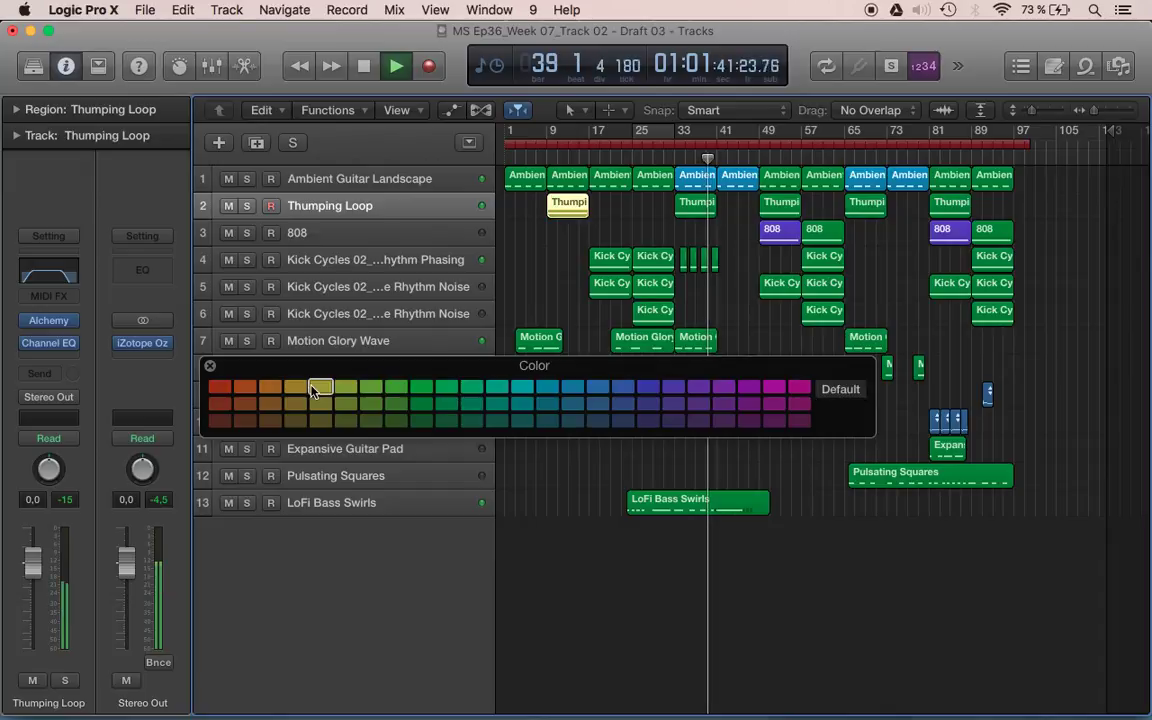
pyautogui.click(210, 367)
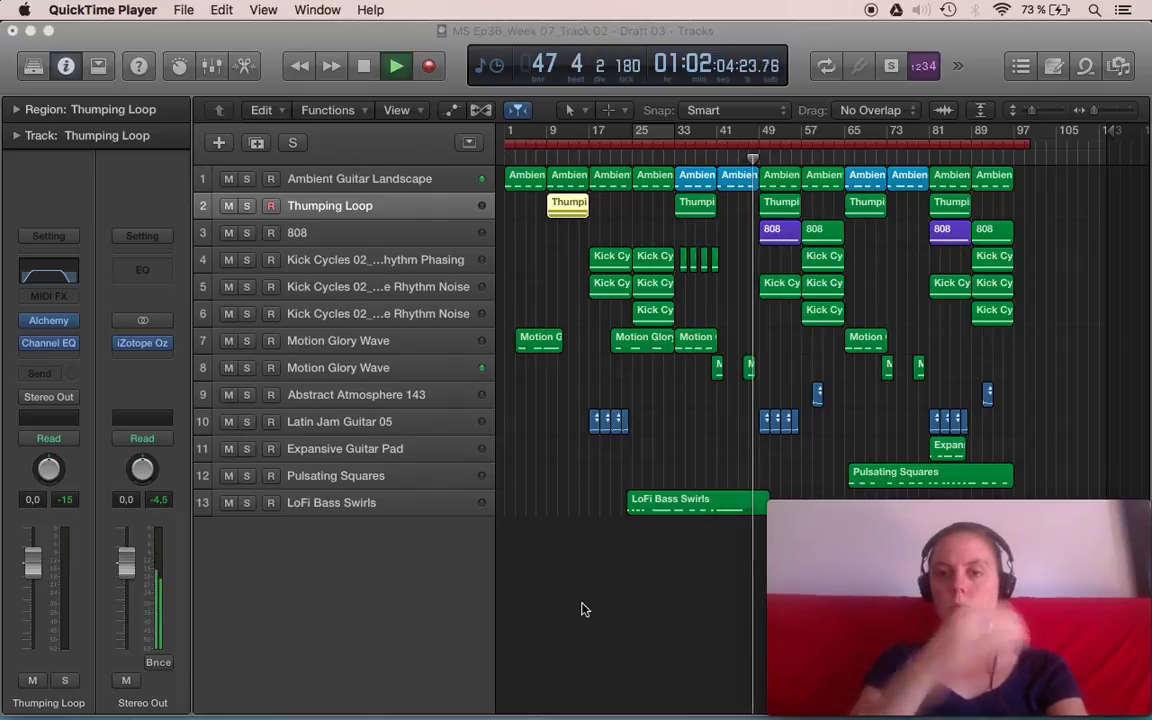
# Step: Play from bar 40 and lengthen the long C1 note of the LoFi Bass Swirls region to about the middle of bar 49
pyautogui.click(712, 157)
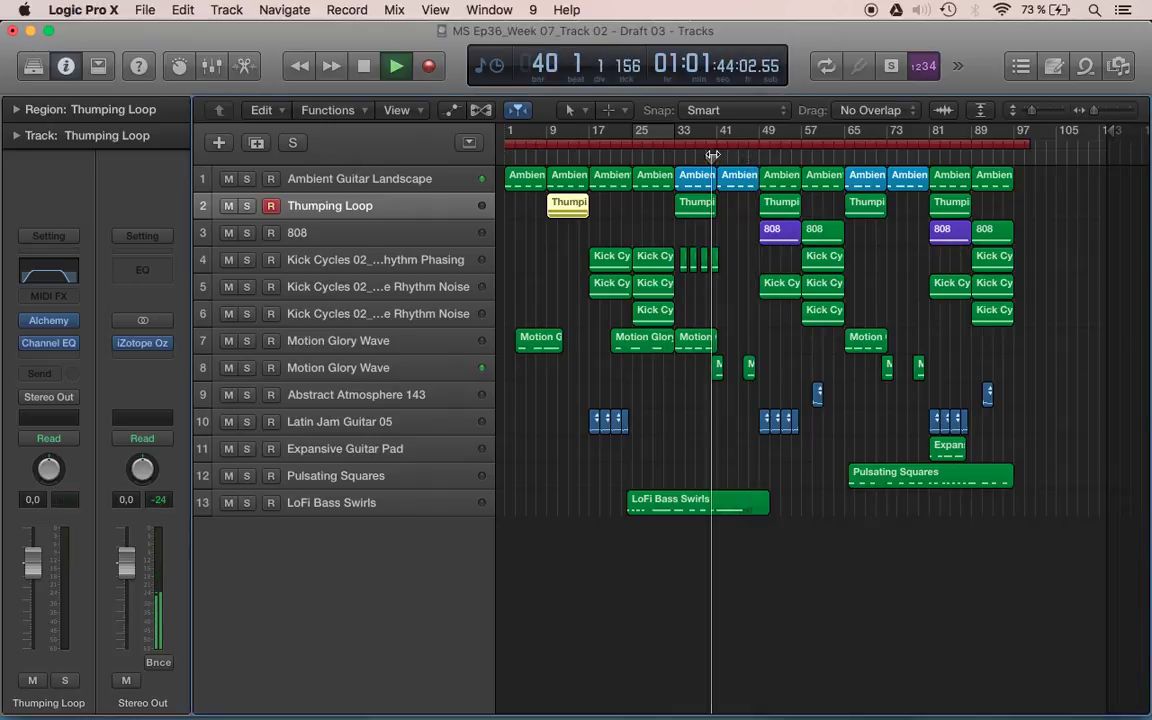
pyautogui.doubleClick(748, 501)
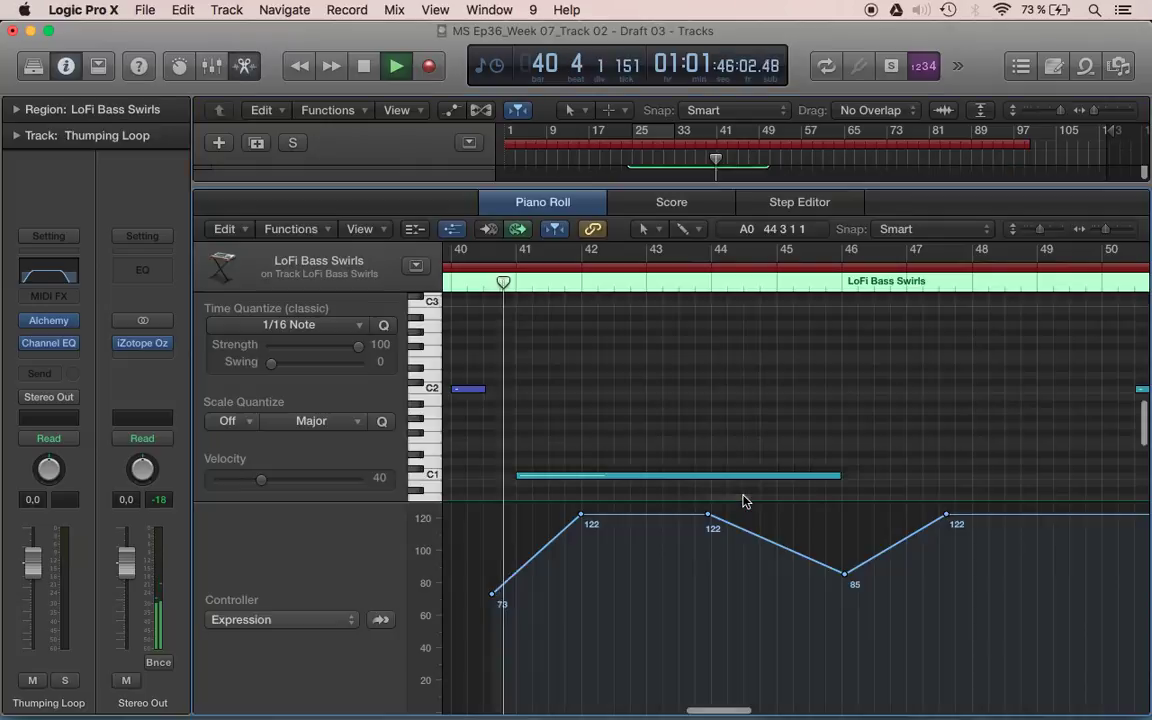
pyautogui.hscroll(5, 750, 500)
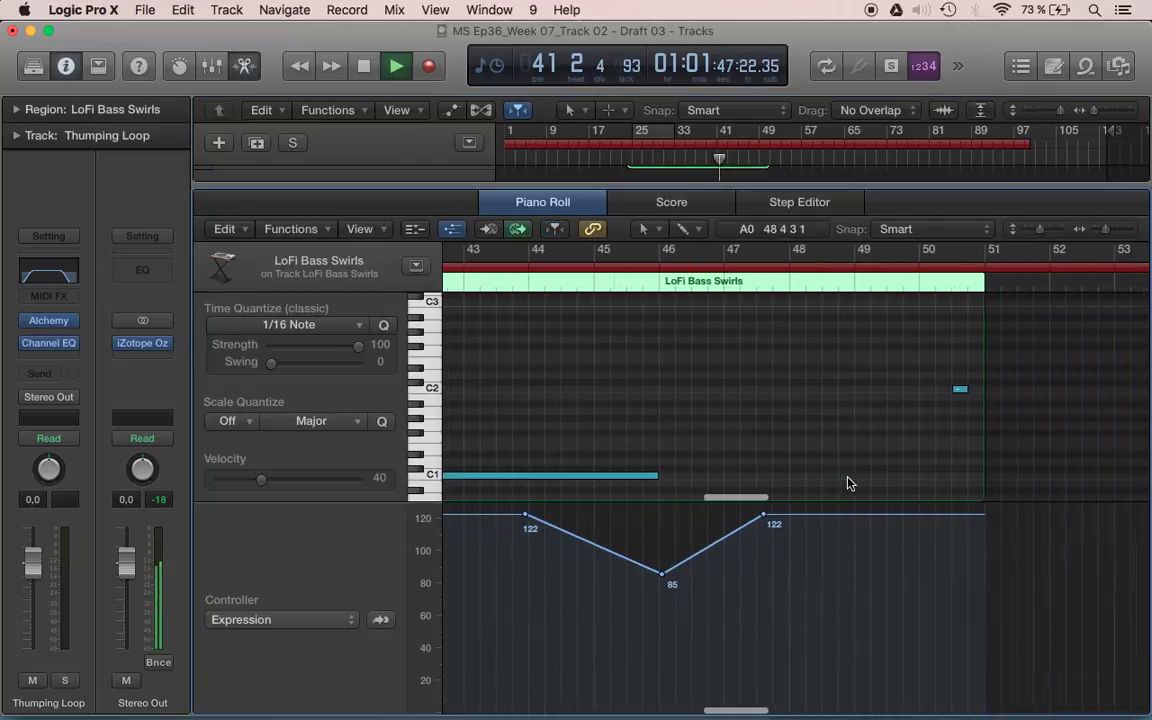
pyautogui.hscroll(-3, 708, 515)
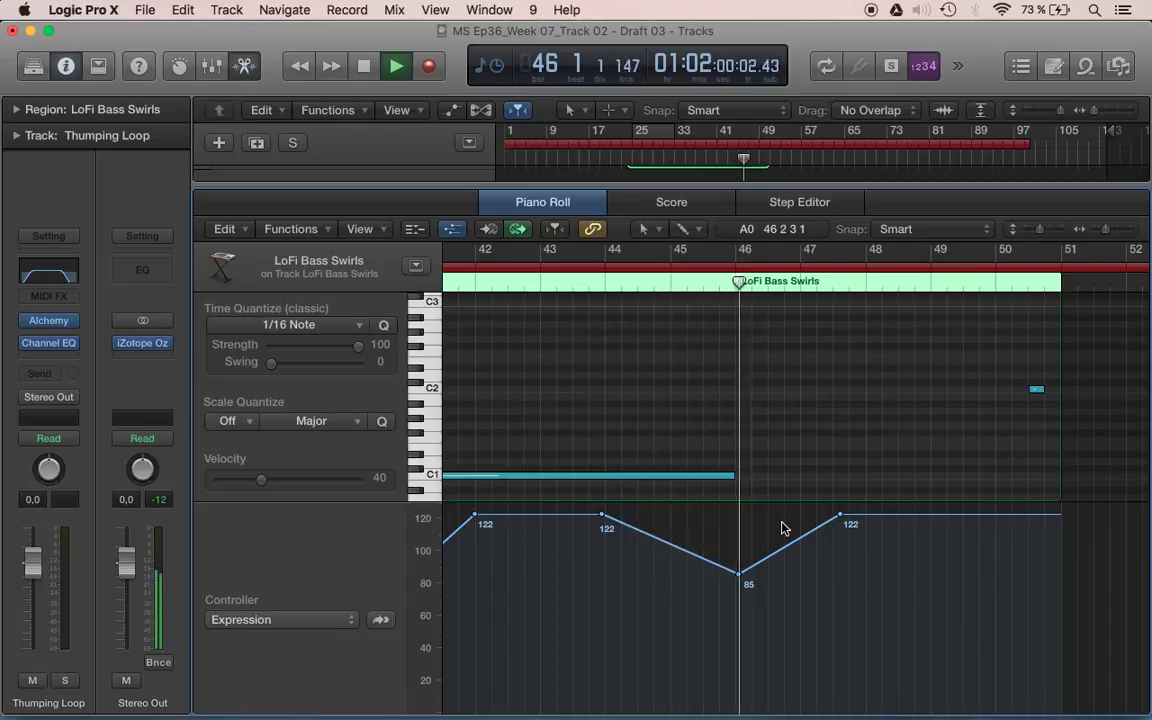
pyautogui.click(756, 475)
pyautogui.moveTo(756, 475); pyautogui.dragTo(959, 489)
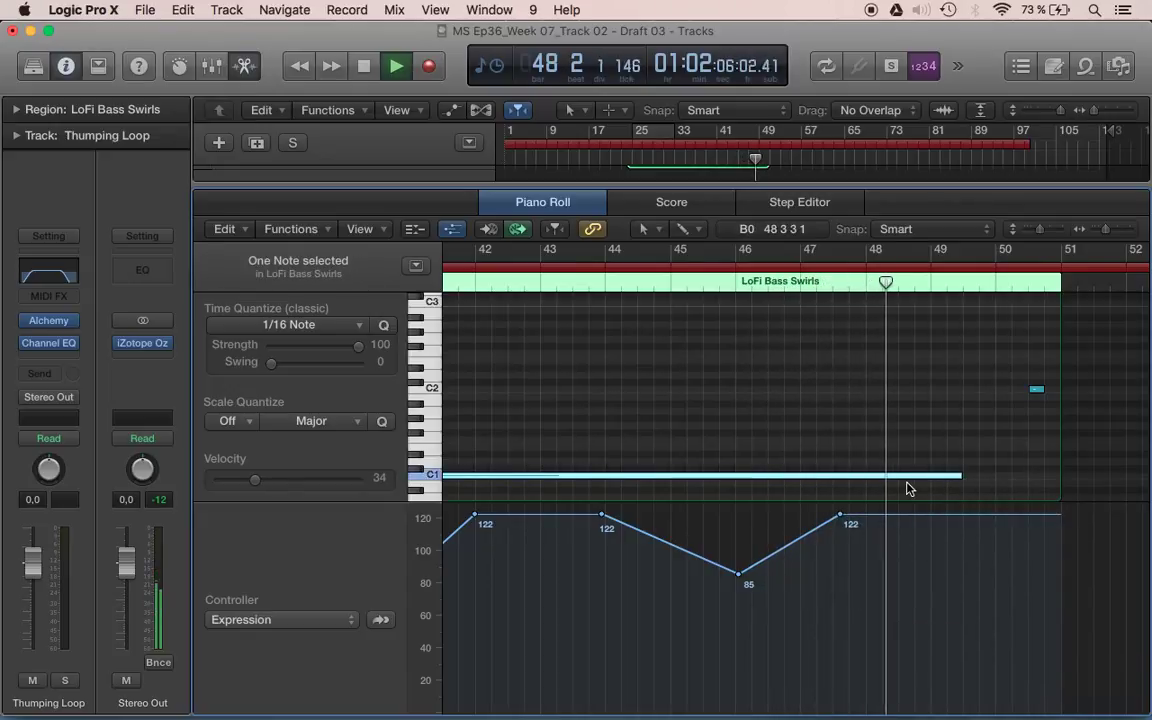
# Step: Replay from bar 40 and move the last Expression point of LoFi Bass Swirls earlier, to about bar 47
pyautogui.hscroll(-6, 905, 486)
pyautogui.click(703, 285)
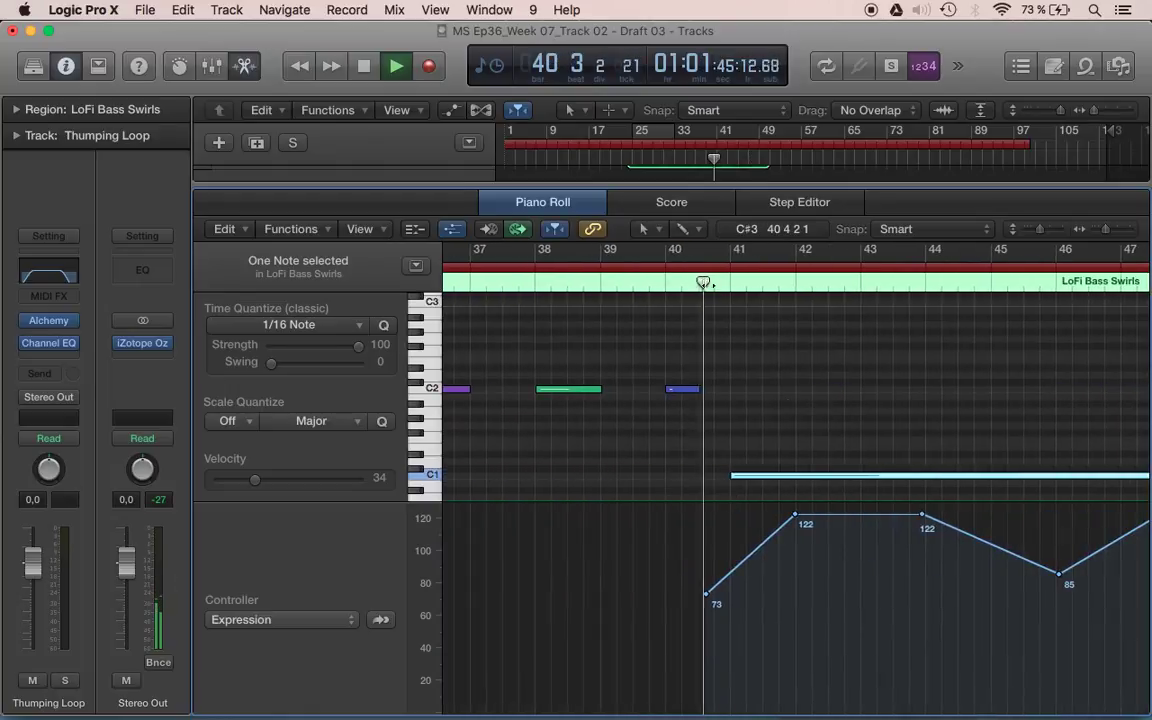
pyautogui.hscroll(6, 742, 456)
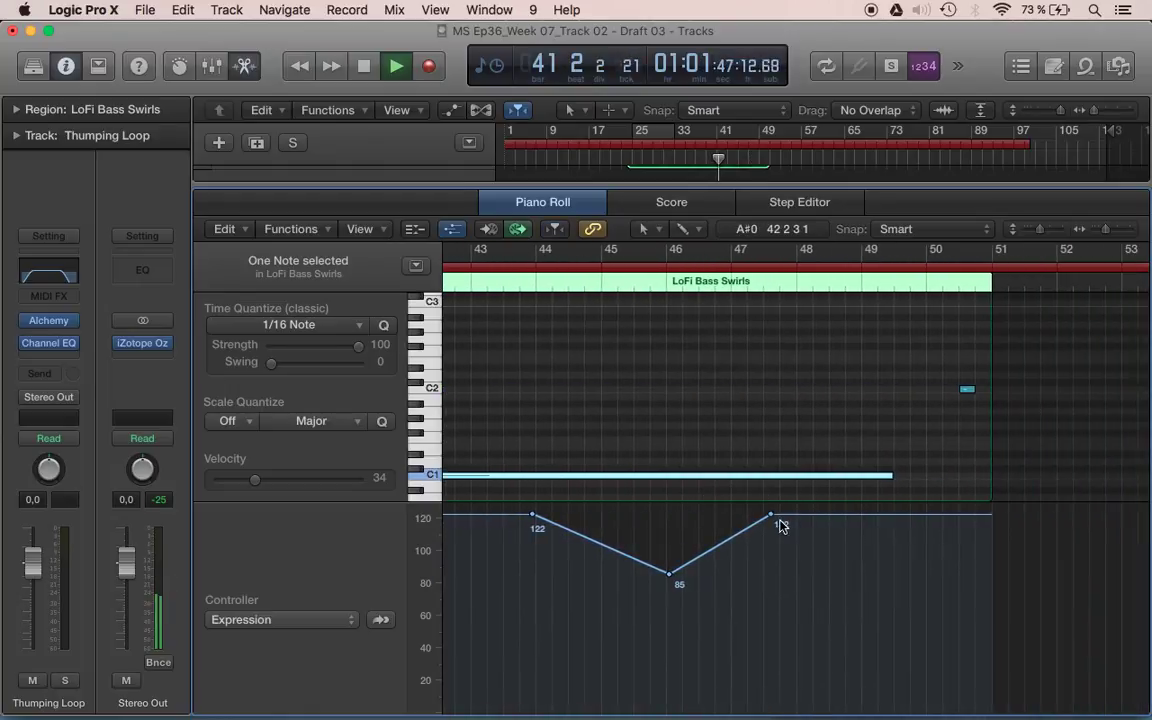
pyautogui.hscroll(-2, 785, 523)
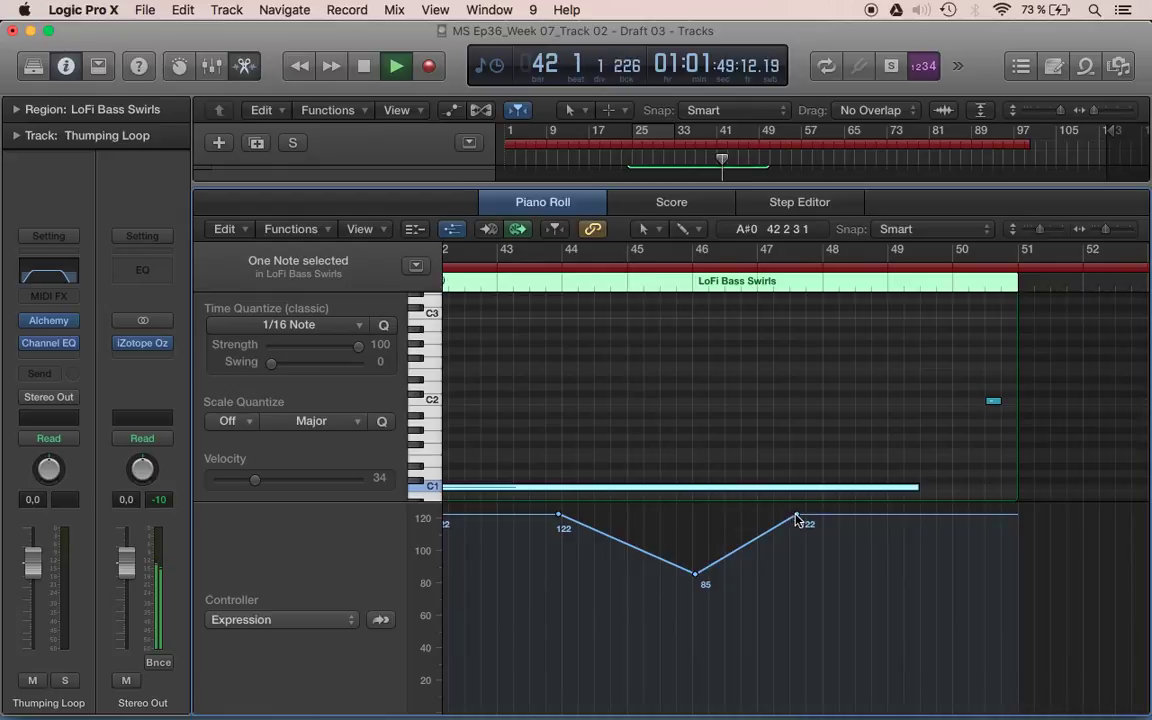
pyautogui.moveTo(797, 519); pyautogui.dragTo(762, 517)
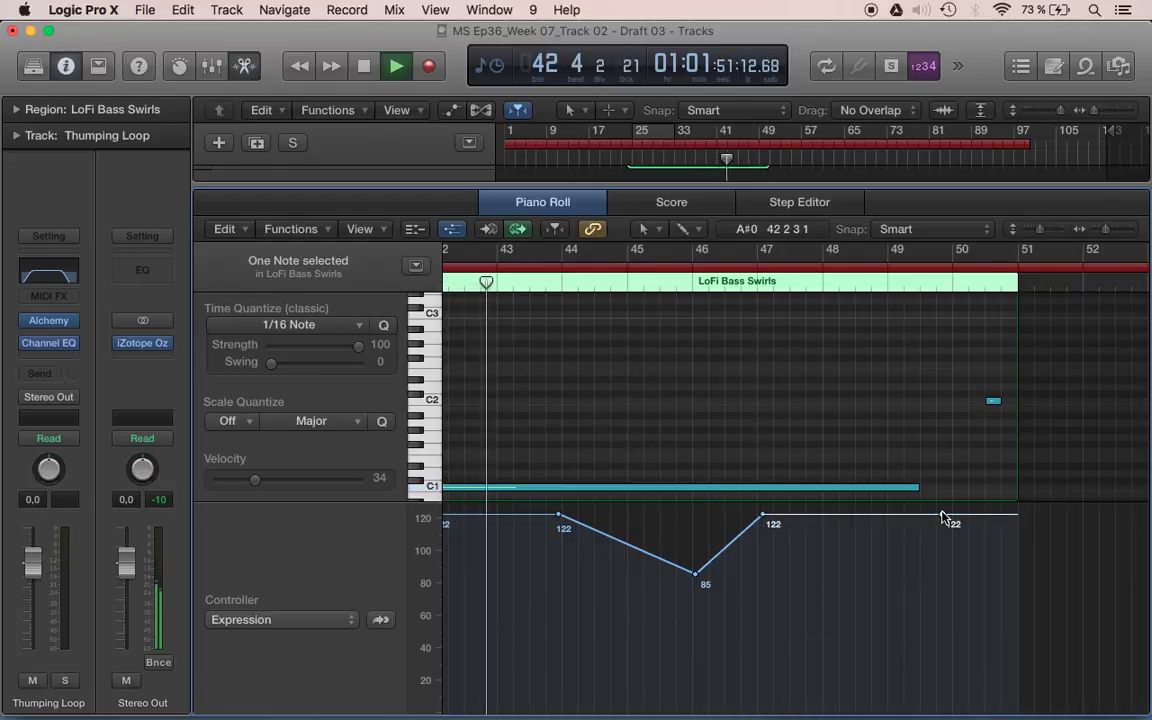
# Step: Add Expression points of 0 and 127 in bar 50, lower the bar 46 point to 50, and close the editor
pyautogui.moveTo(942, 517); pyautogui.dragTo(982, 507)
pyautogui.click(980, 582)
pyautogui.moveTo(942, 580); pyautogui.dragTo(968, 710)
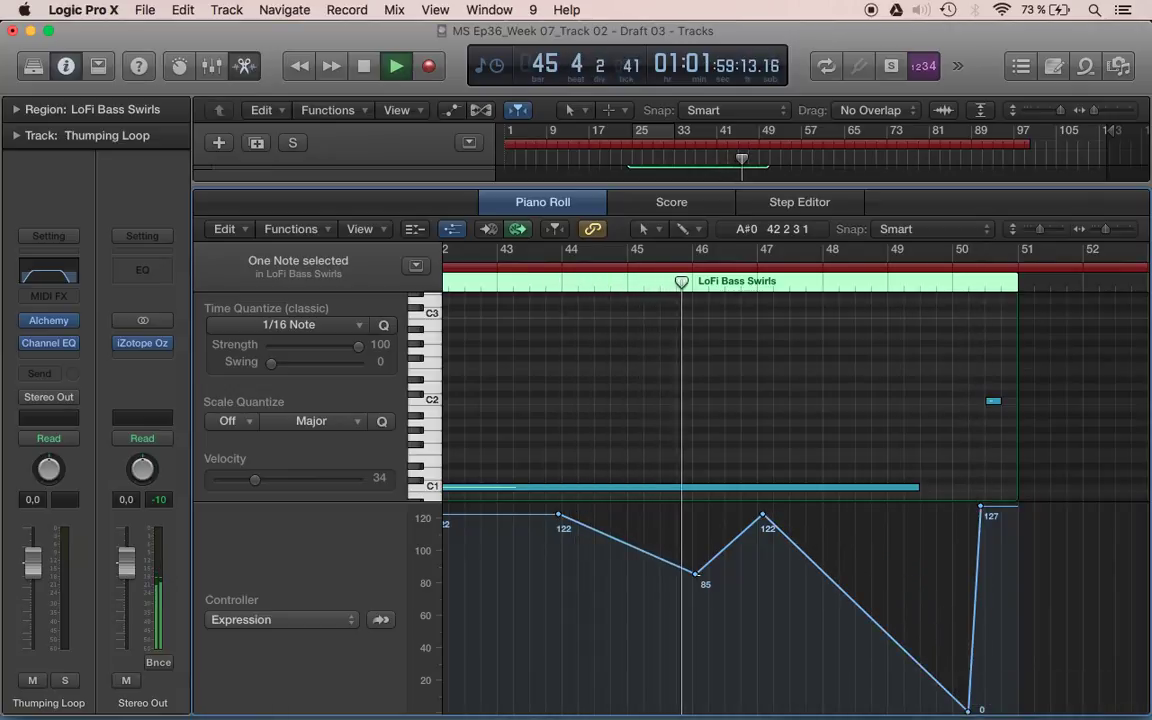
pyautogui.moveTo(697, 573); pyautogui.dragTo(686, 634)
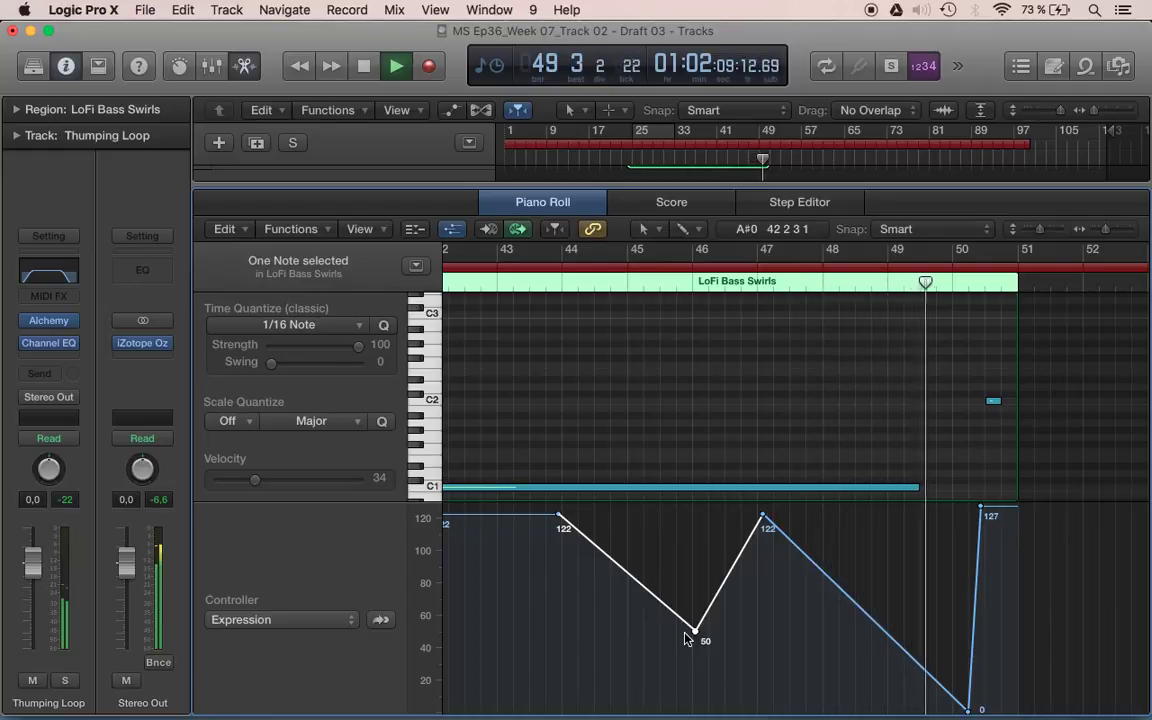
pyautogui.press('e')
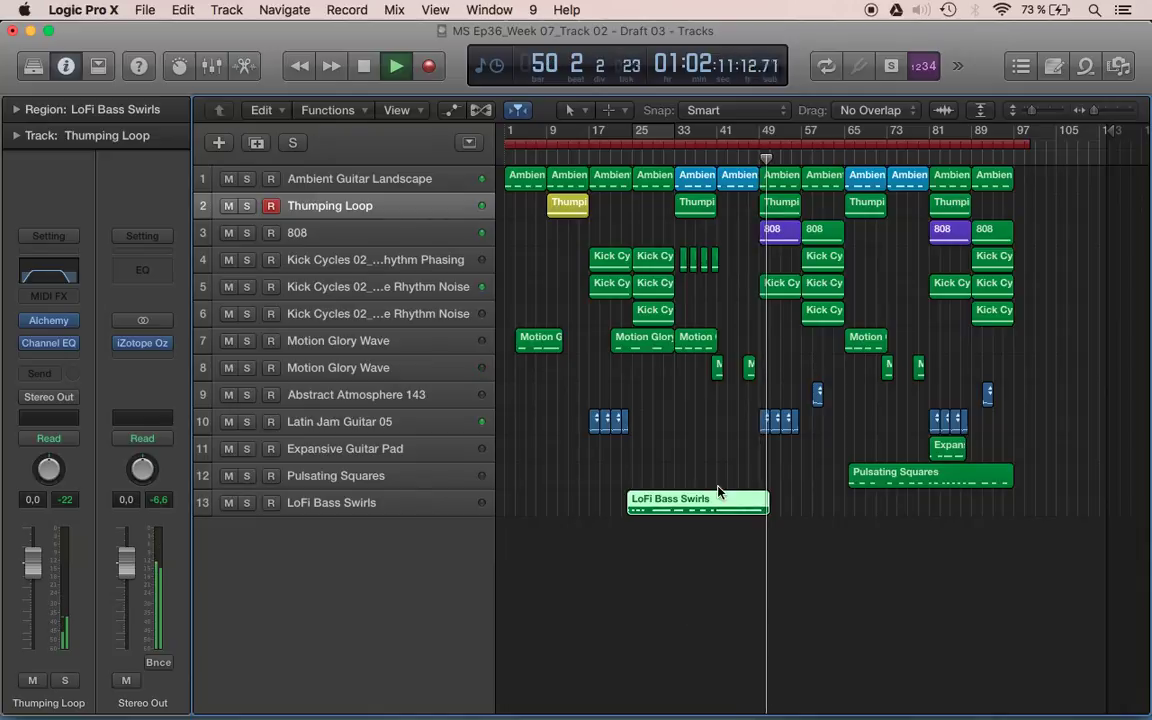
# Step: Move the zero Expression point of LoFi Bass Swirls to about bar 49 and the preceding peak to 100 within bar 46
pyautogui.press('super+Tab')
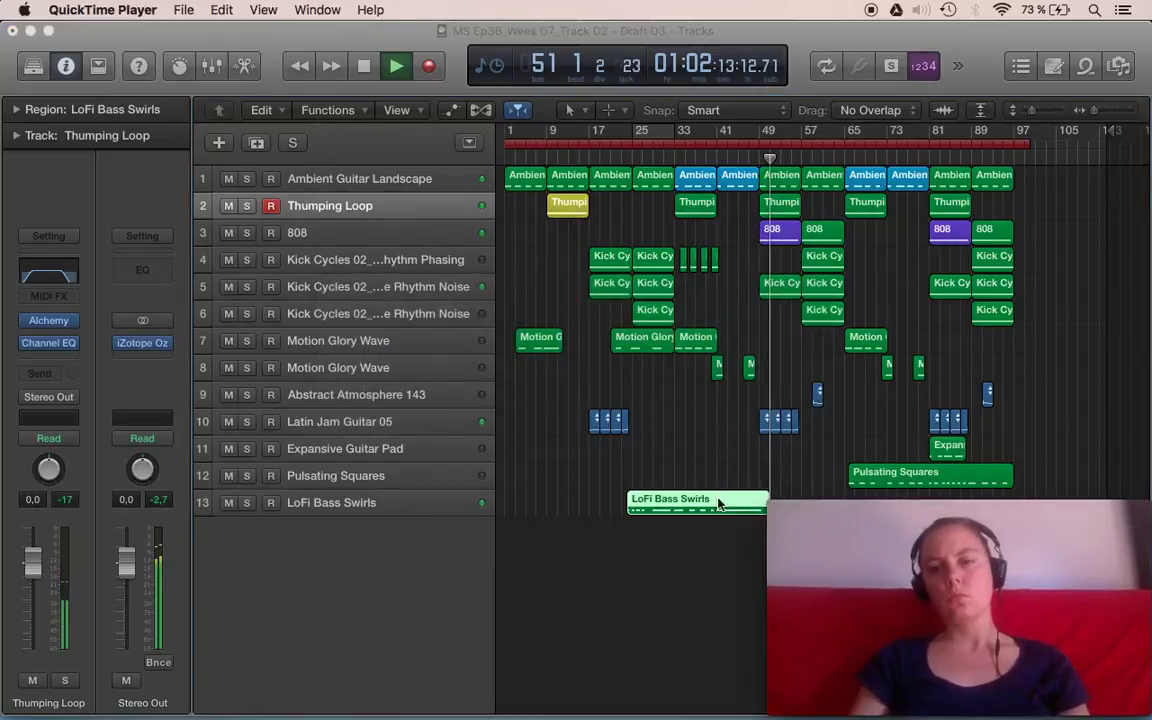
pyautogui.press('super+Tab')
pyautogui.press('e')
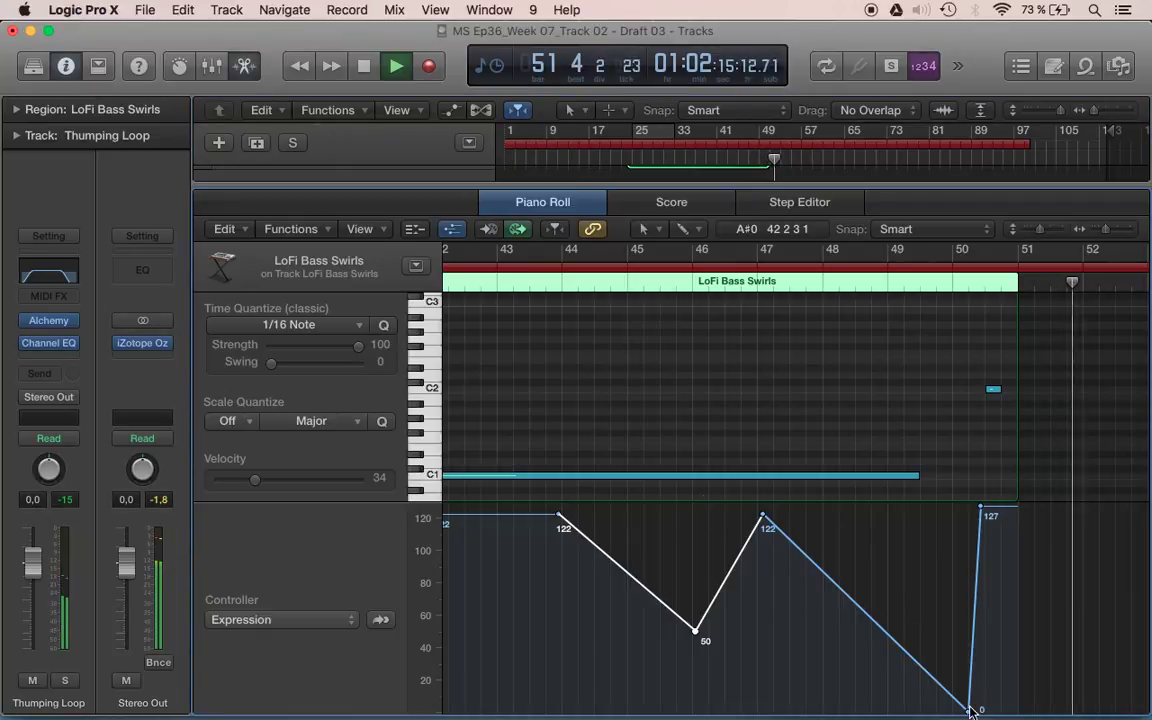
pyautogui.moveTo(970, 710); pyautogui.dragTo(897, 710)
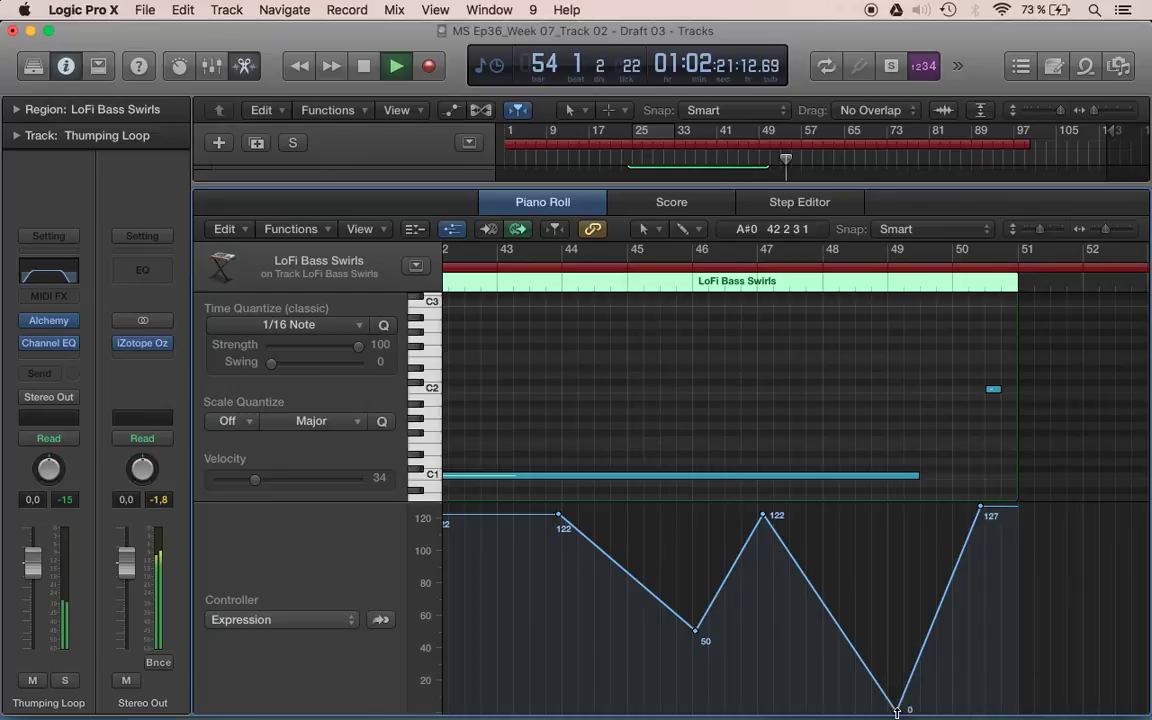
pyautogui.moveTo(767, 520); pyautogui.dragTo(742, 546)
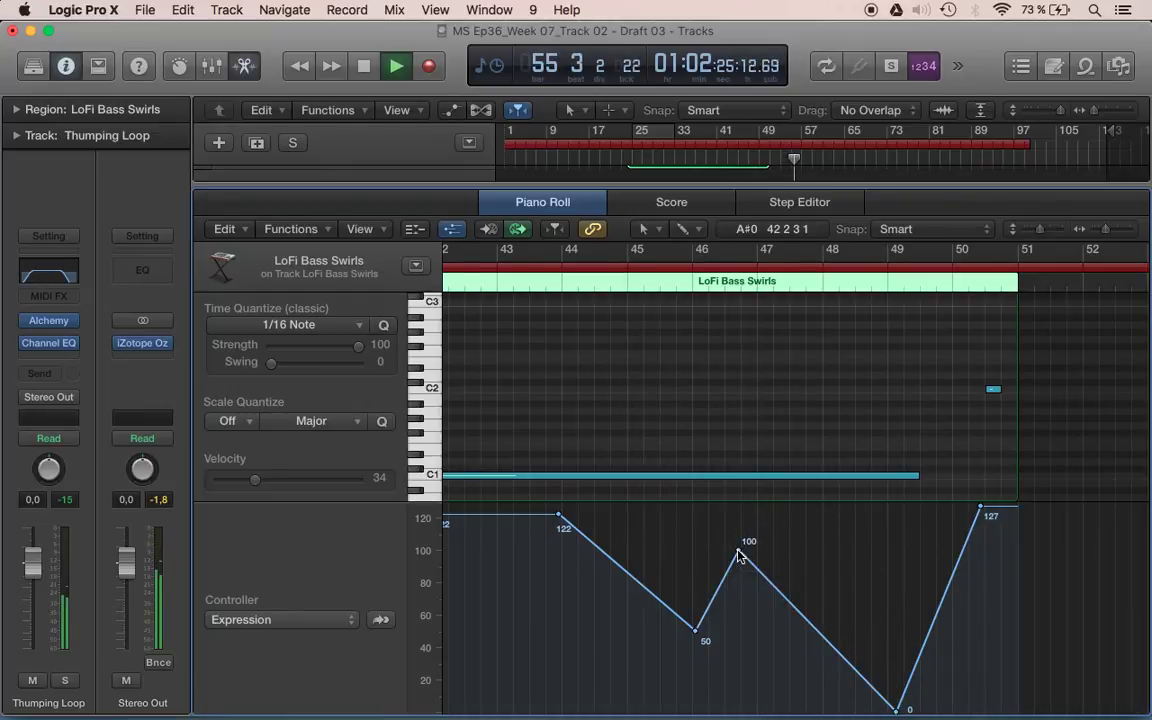
pyautogui.press('p')
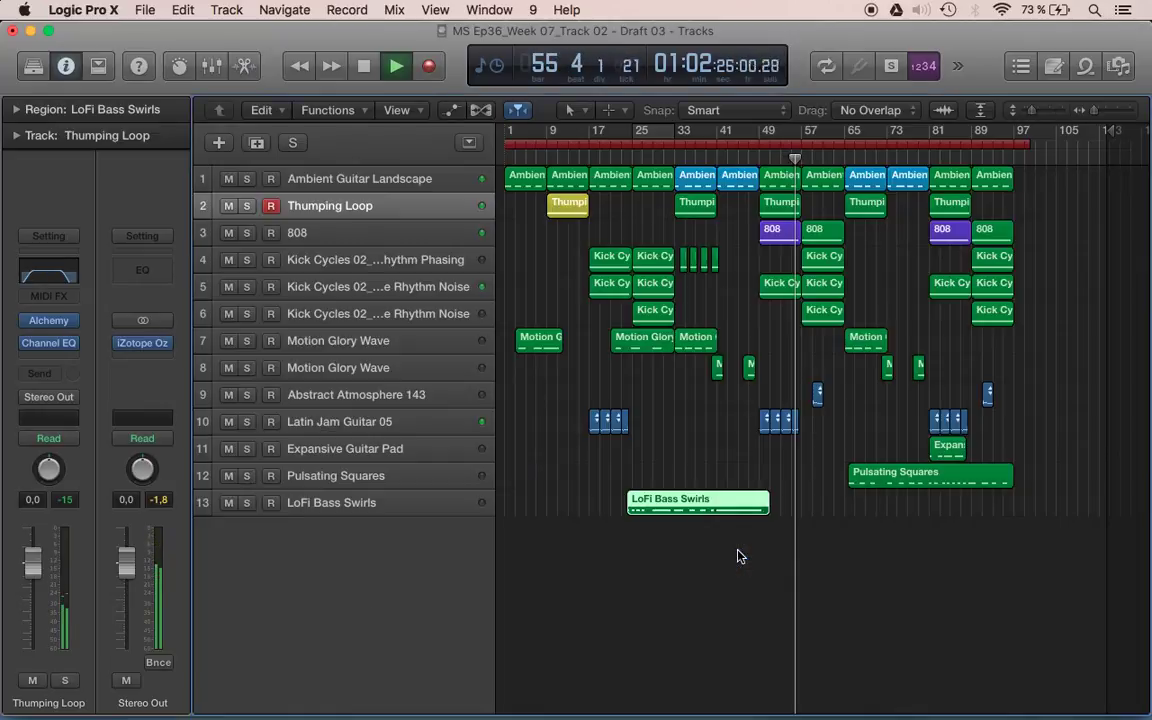
# Step: Lower the 808 track's volume to -13.6 dB, check it briefly in solo, and save the project
pyautogui.click(305, 233)
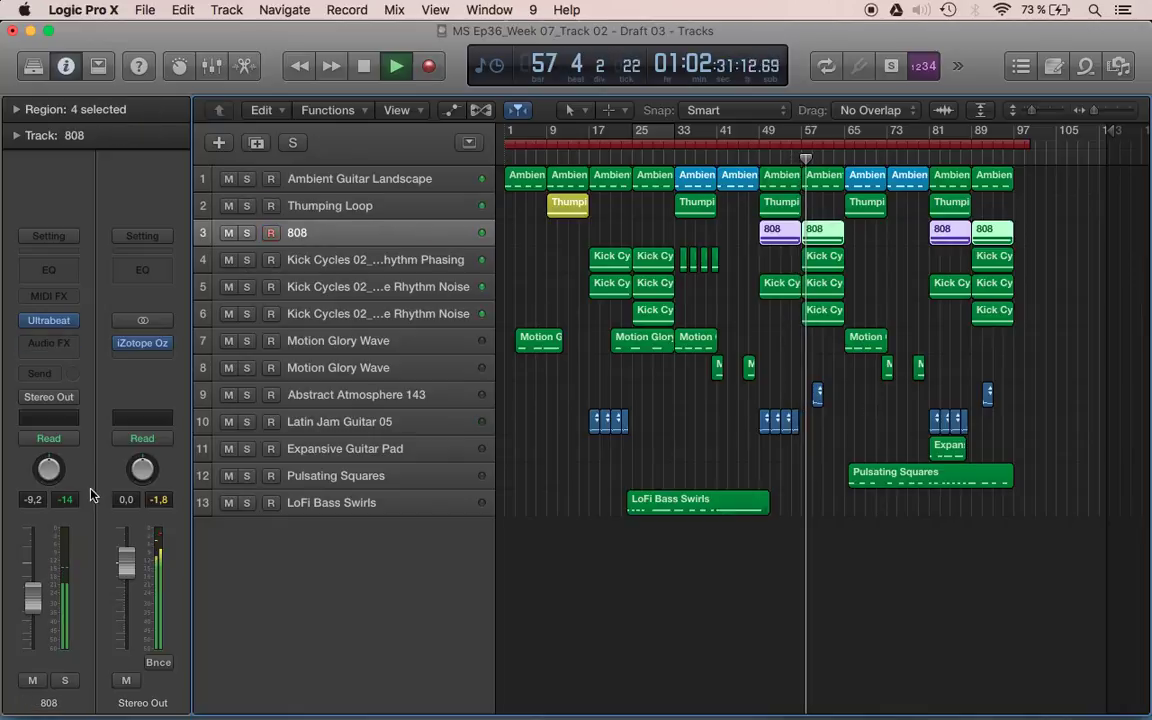
pyautogui.click(51, 343)
pyautogui.moveTo(77, 381)
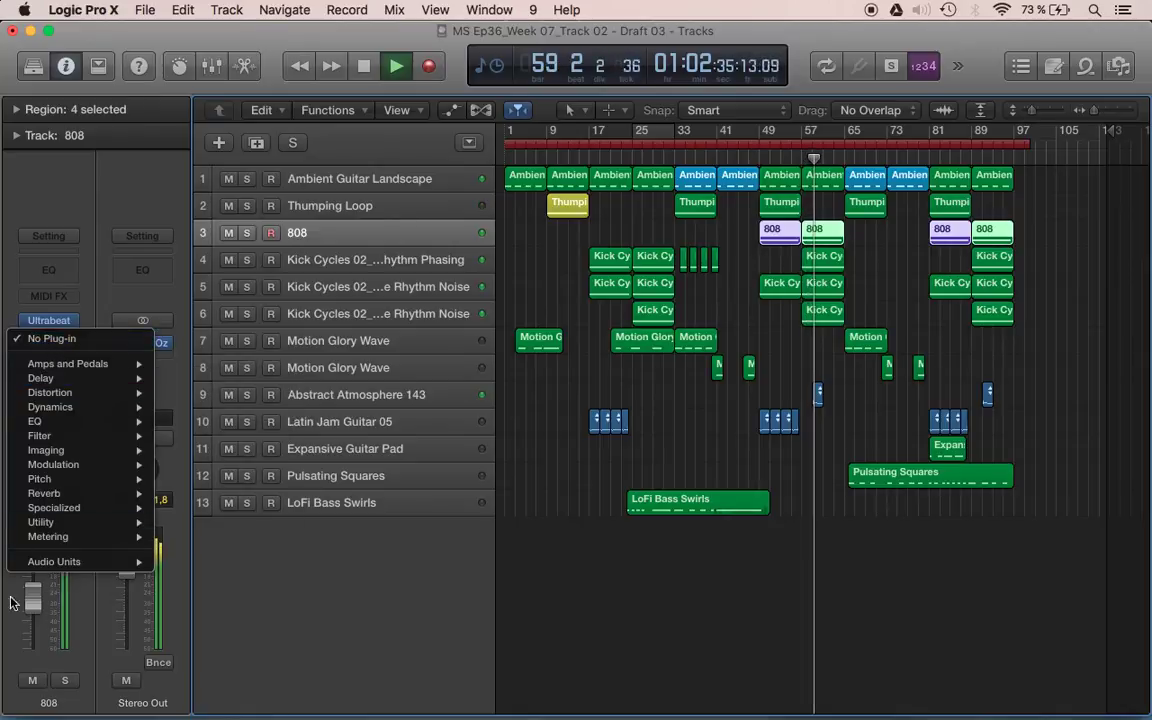
pyautogui.click(33, 631)
pyautogui.moveTo(33, 614); pyautogui.dragTo(33, 624)
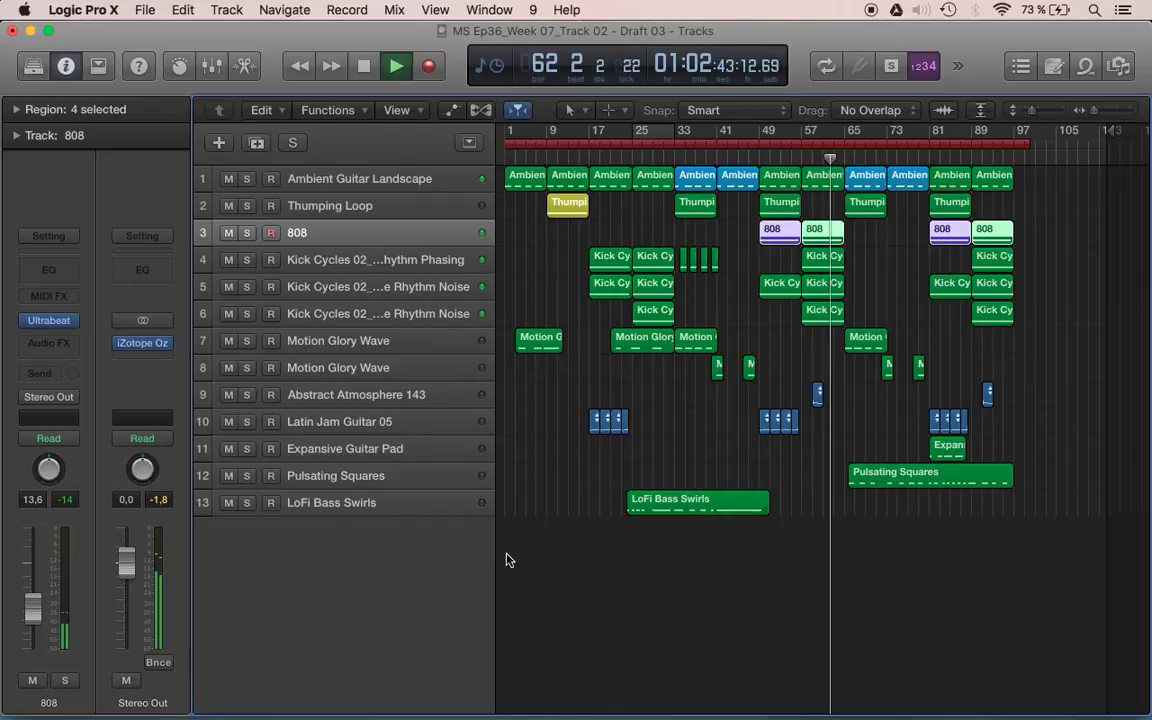
pyautogui.click(66, 680)
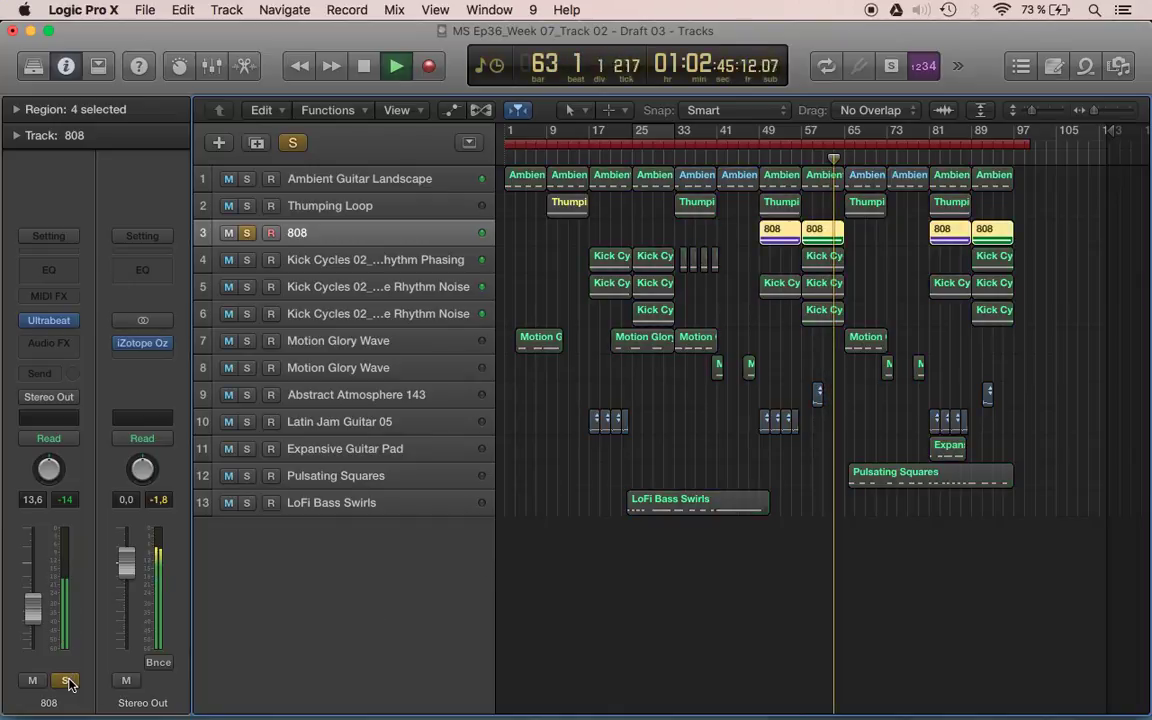
pyautogui.click(66, 680)
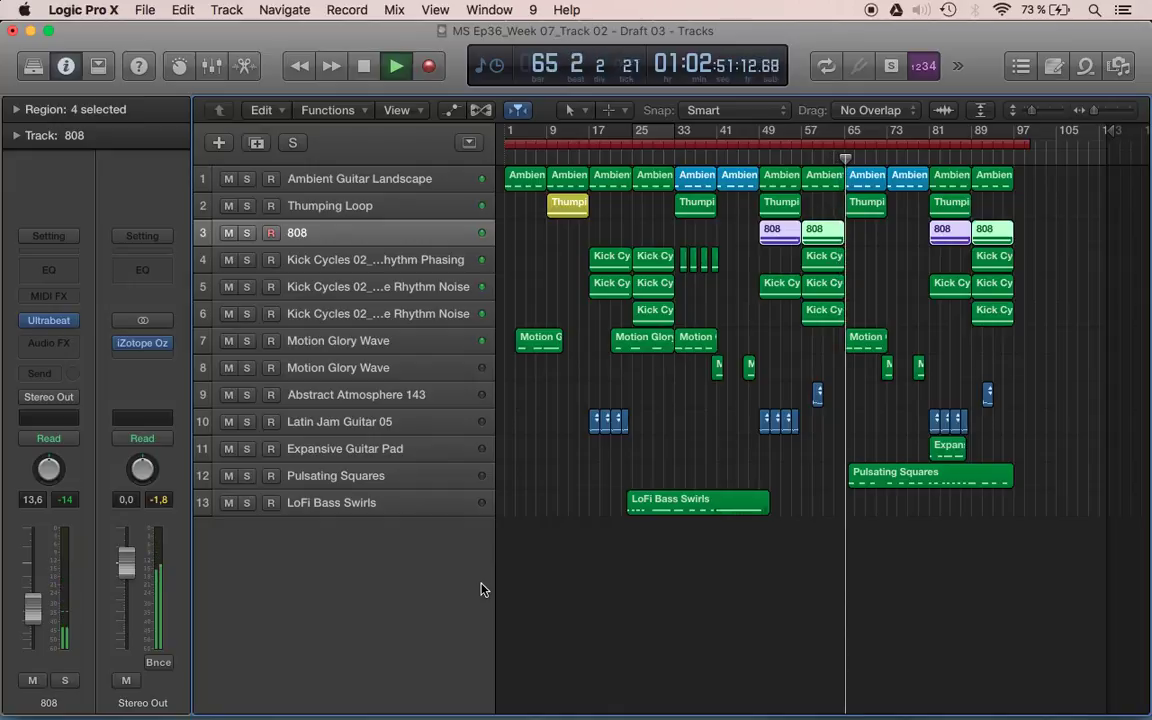
pyautogui.press('super+s')
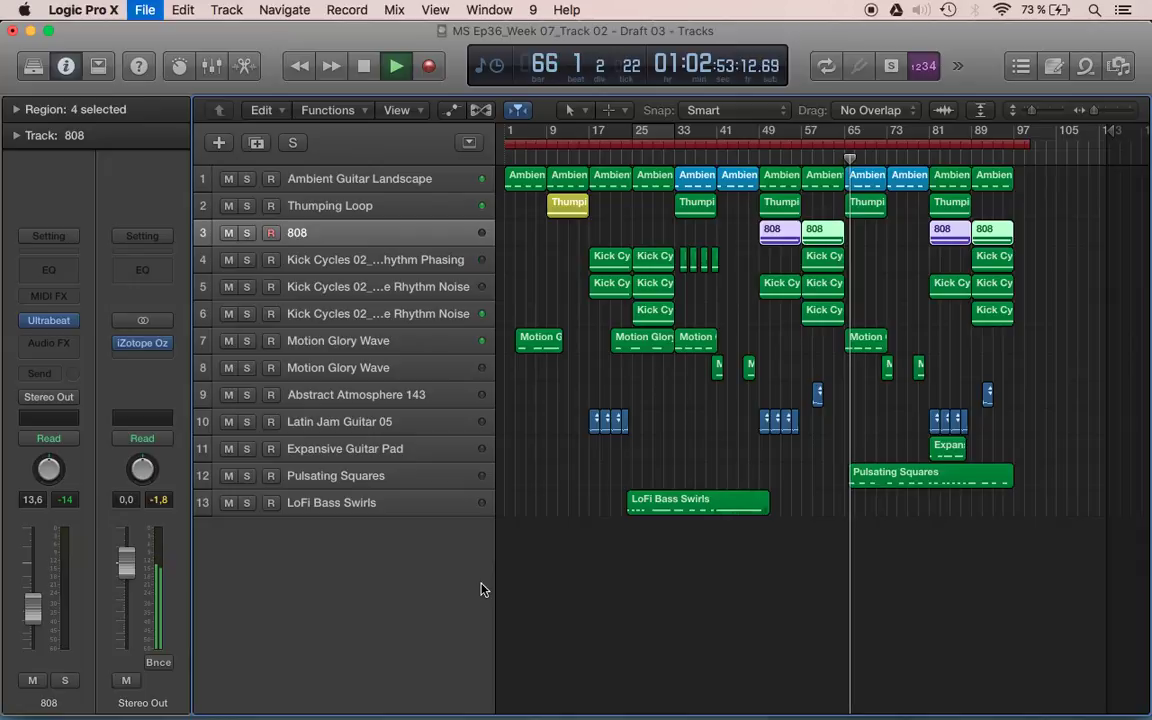
# Step: Inspect the notes of the Pulsating Squares region in the Piano Roll and close the editor
pyautogui.press('super+Tab')
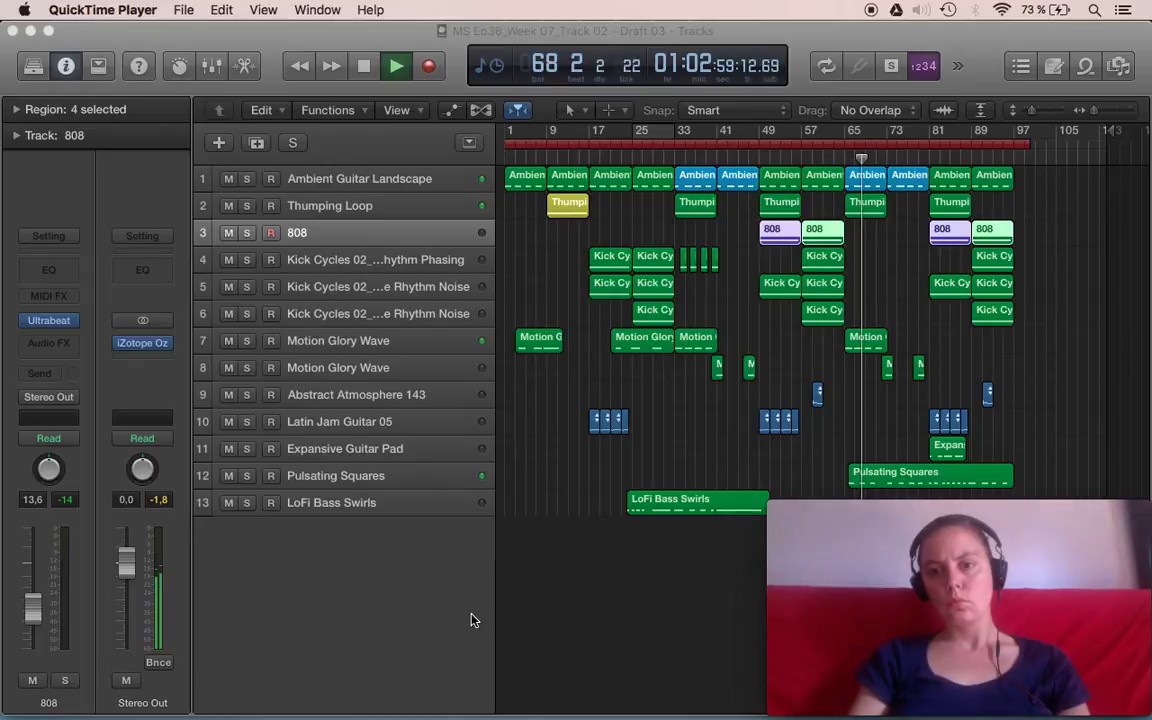
pyautogui.click(903, 478)
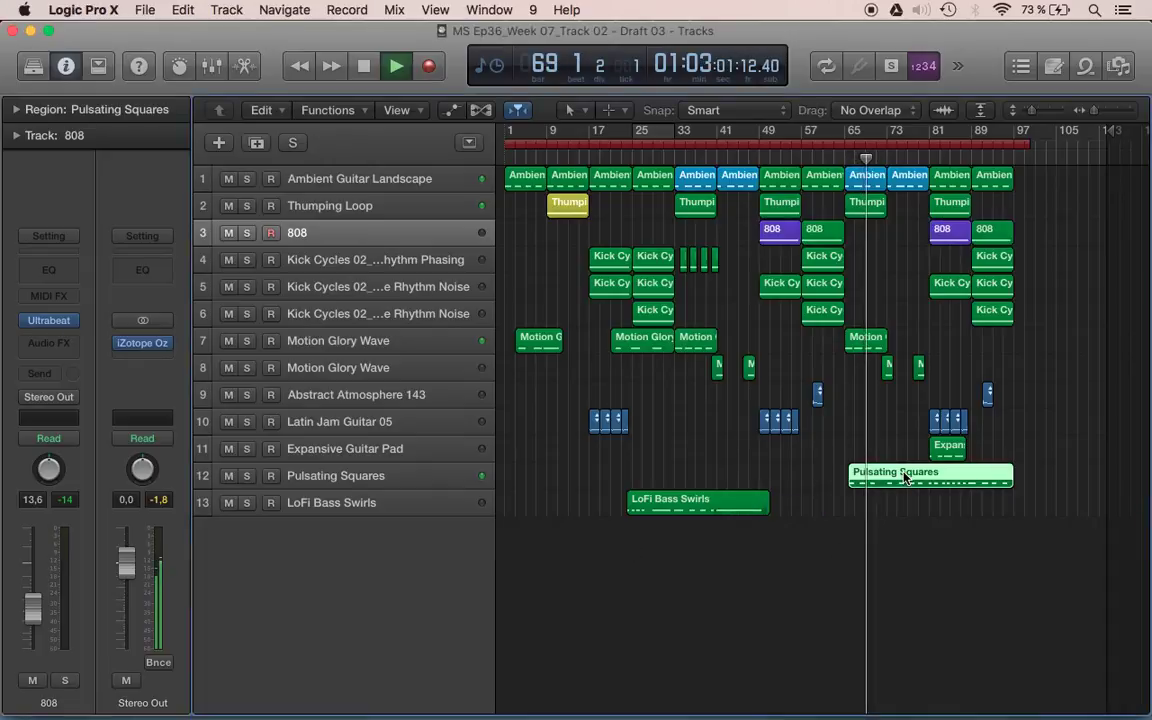
pyautogui.doubleClick(903, 478)
pyautogui.press('p')
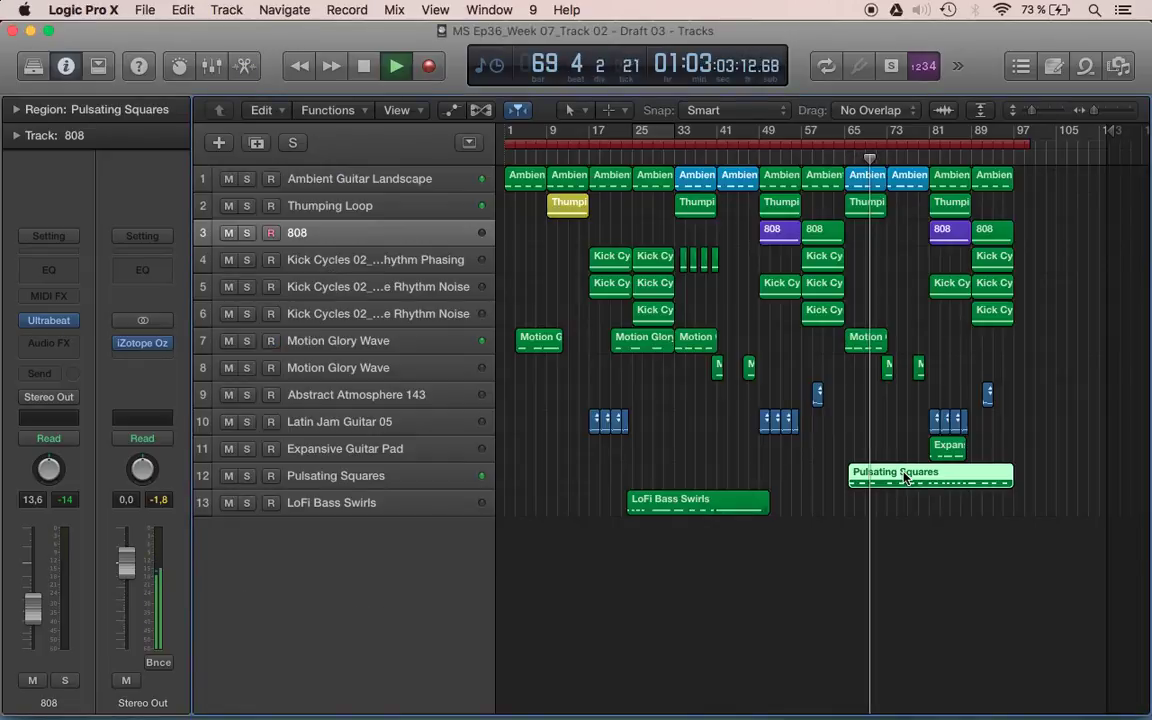
pyautogui.press('p')
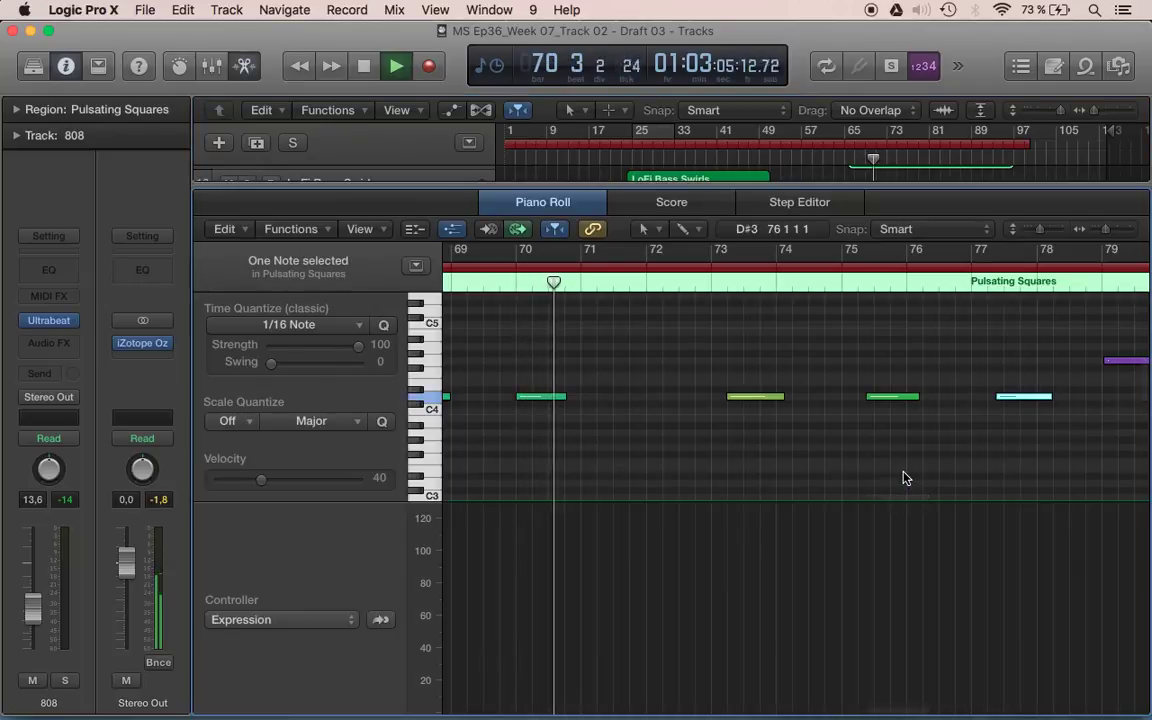
pyautogui.press('p')
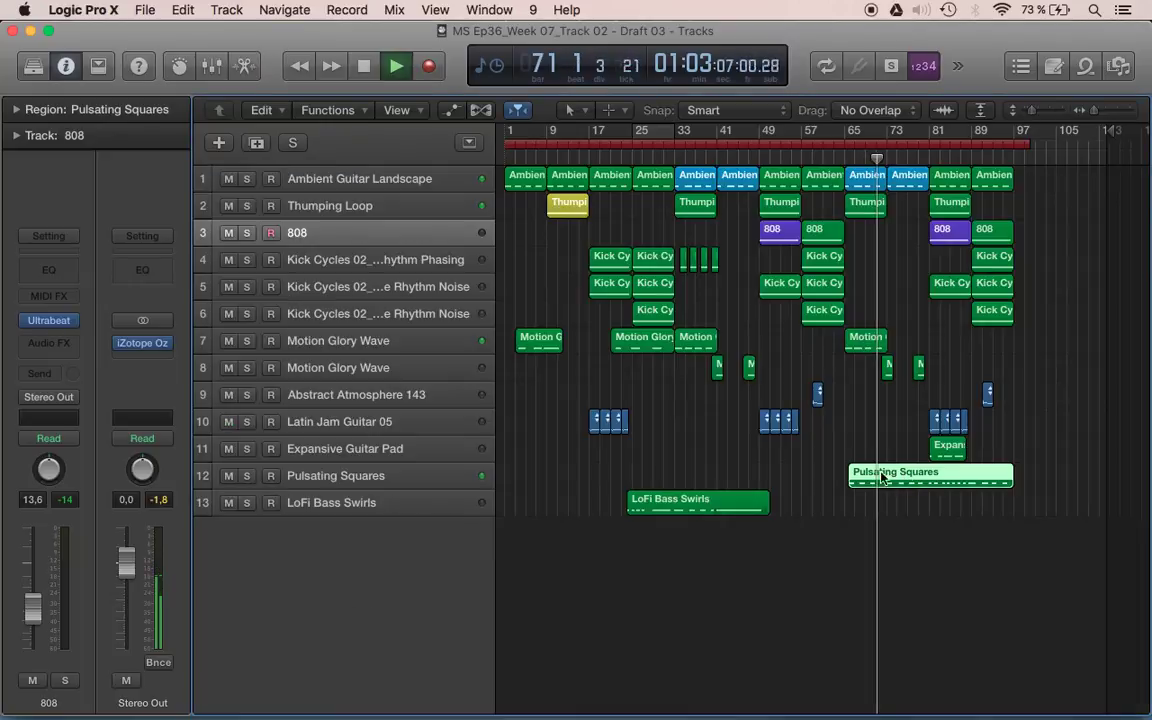
# Step: Lower the Pulsating Squares track's volume to -10.4 dB while replaying from about bar 65
pyautogui.click(394, 475)
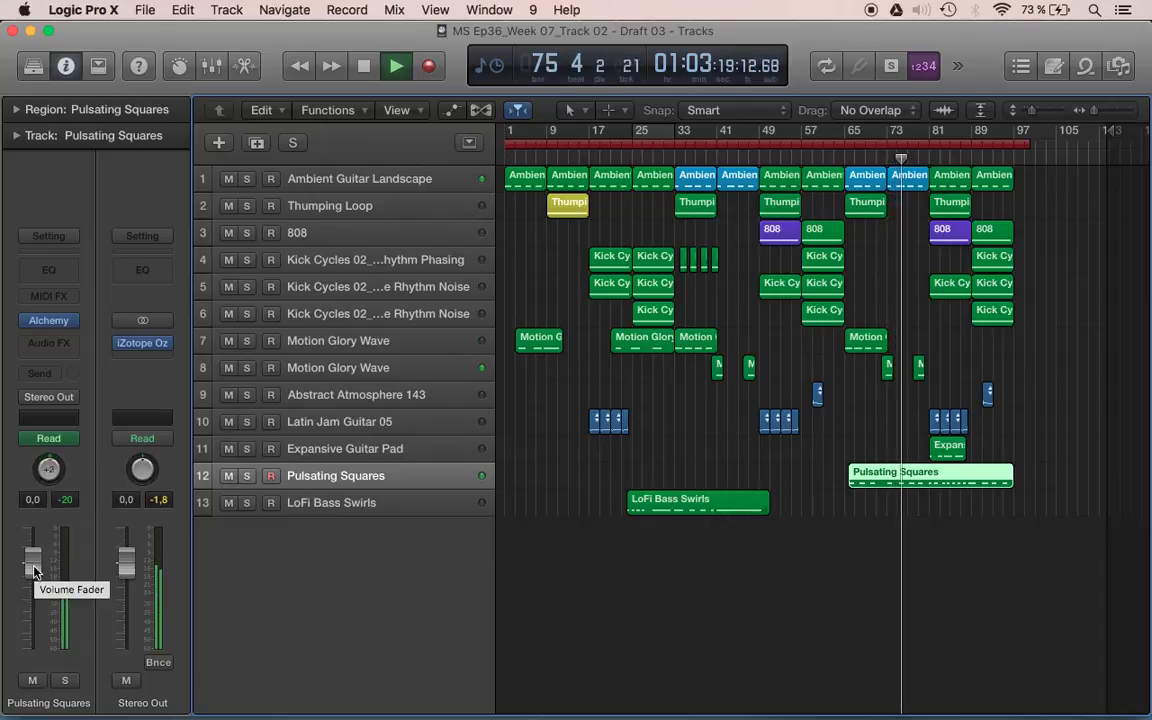
pyautogui.moveTo(33, 570); pyautogui.dragTo(33, 595)
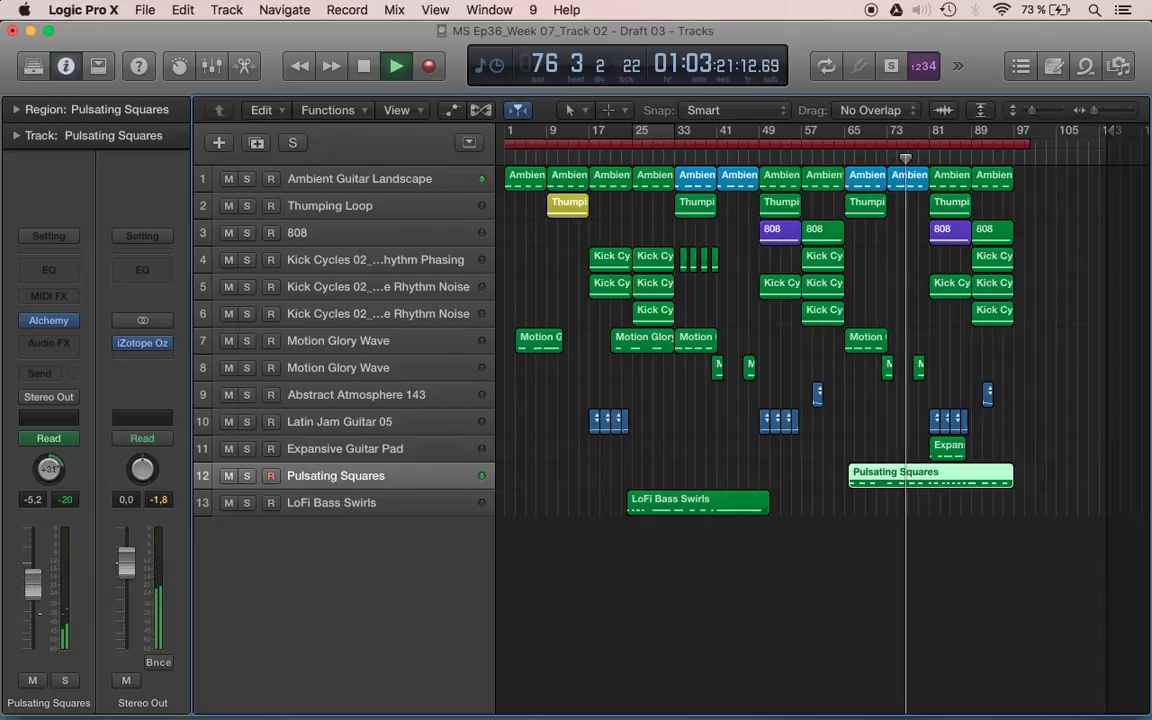
pyautogui.click(843, 159)
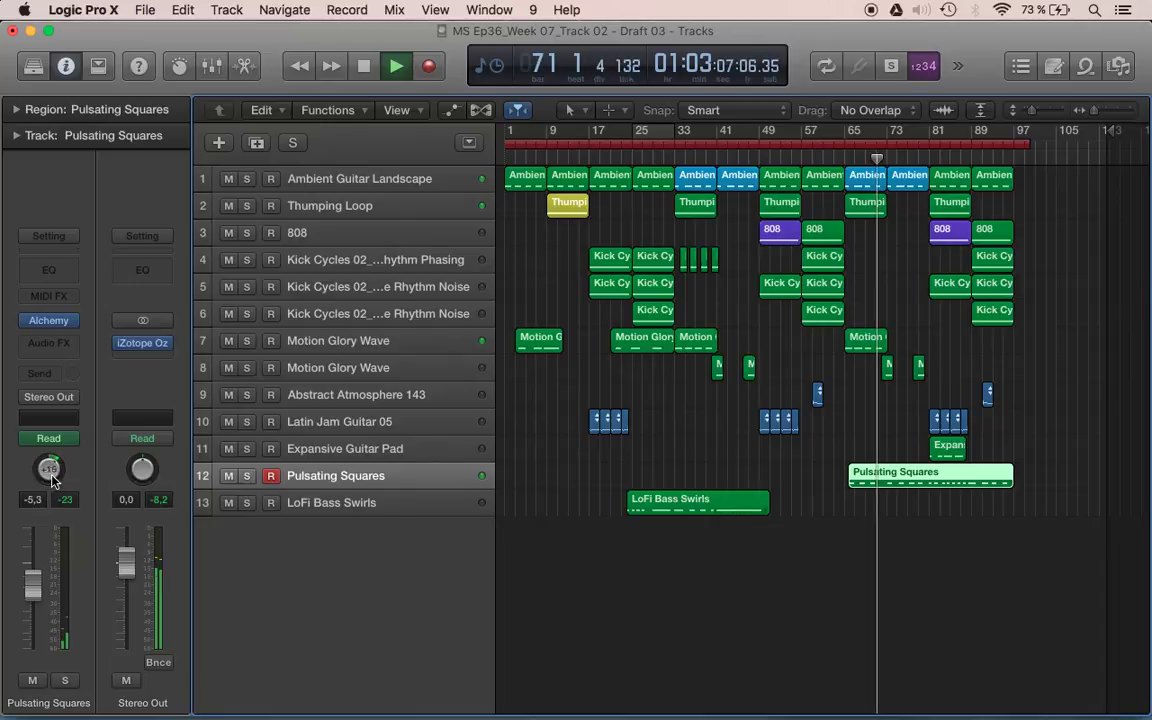
pyautogui.press('super+Tab')
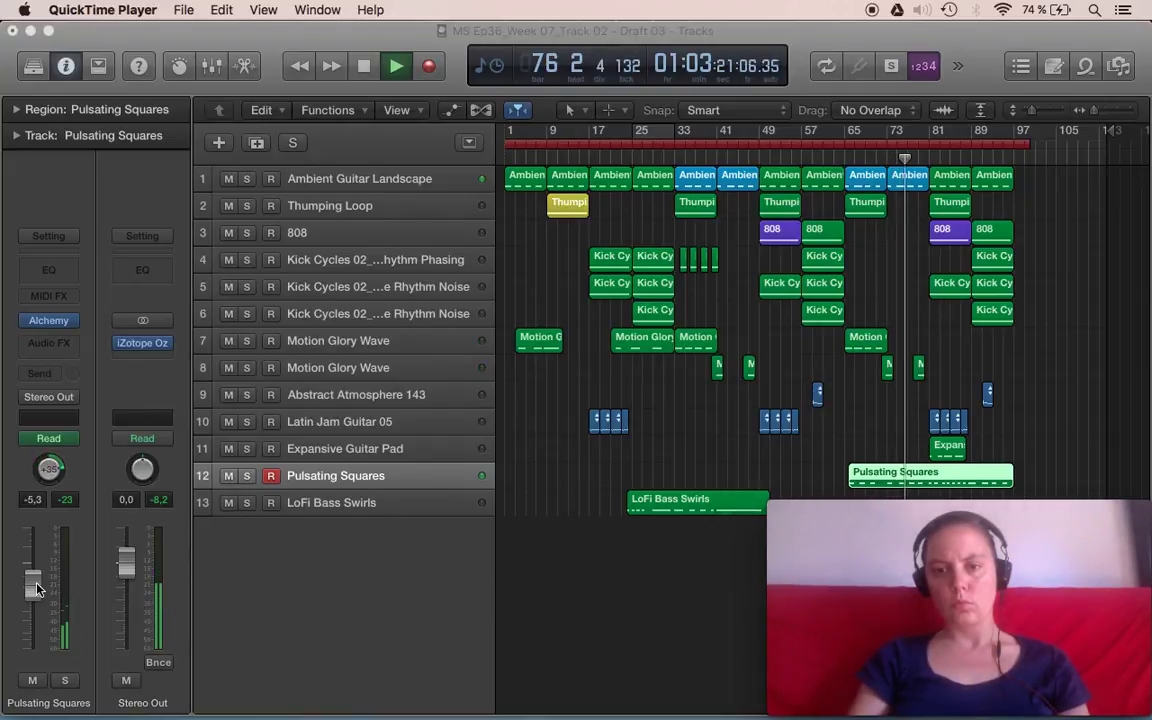
pyautogui.moveTo(36, 590); pyautogui.dragTo(42, 615)
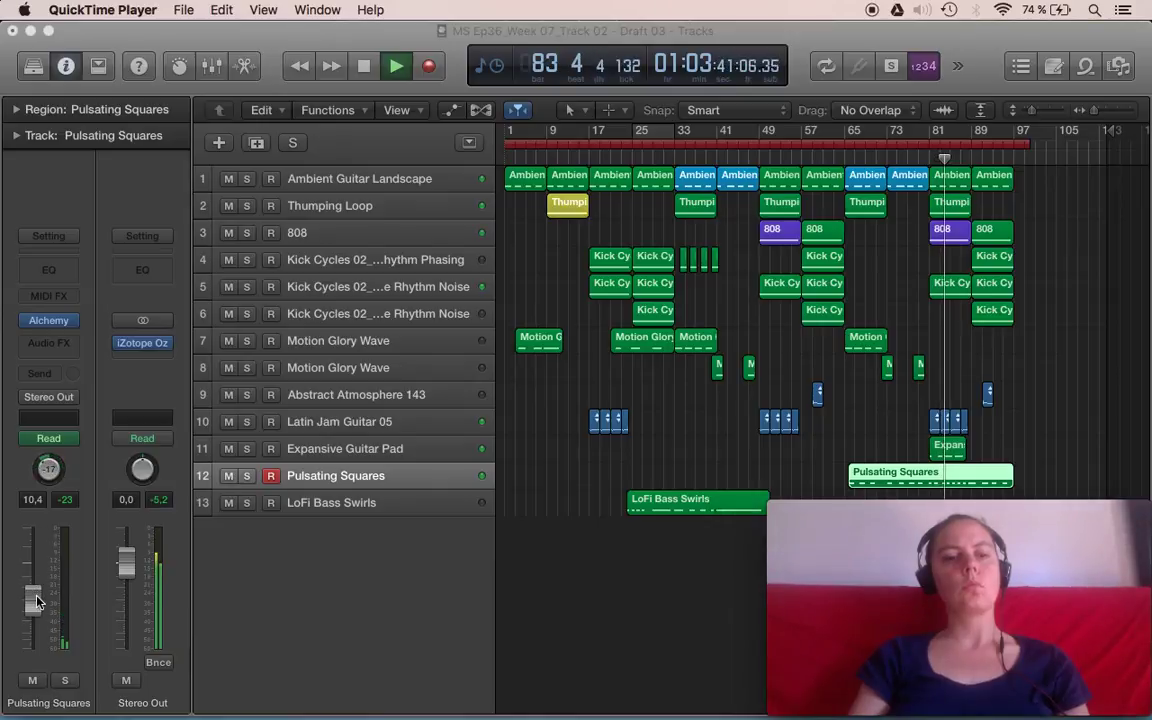
pyautogui.click(630, 653)
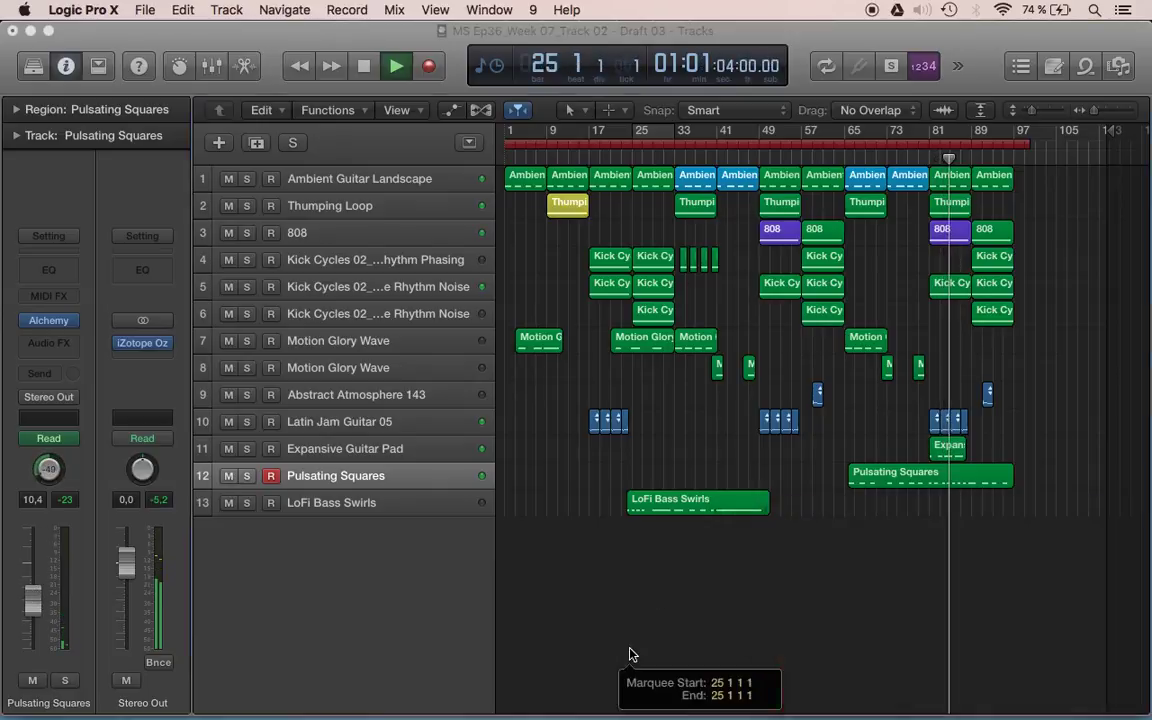
# Step: Stop playback and split the Pulsating Squares region at bar 81
pyautogui.click(930, 155)
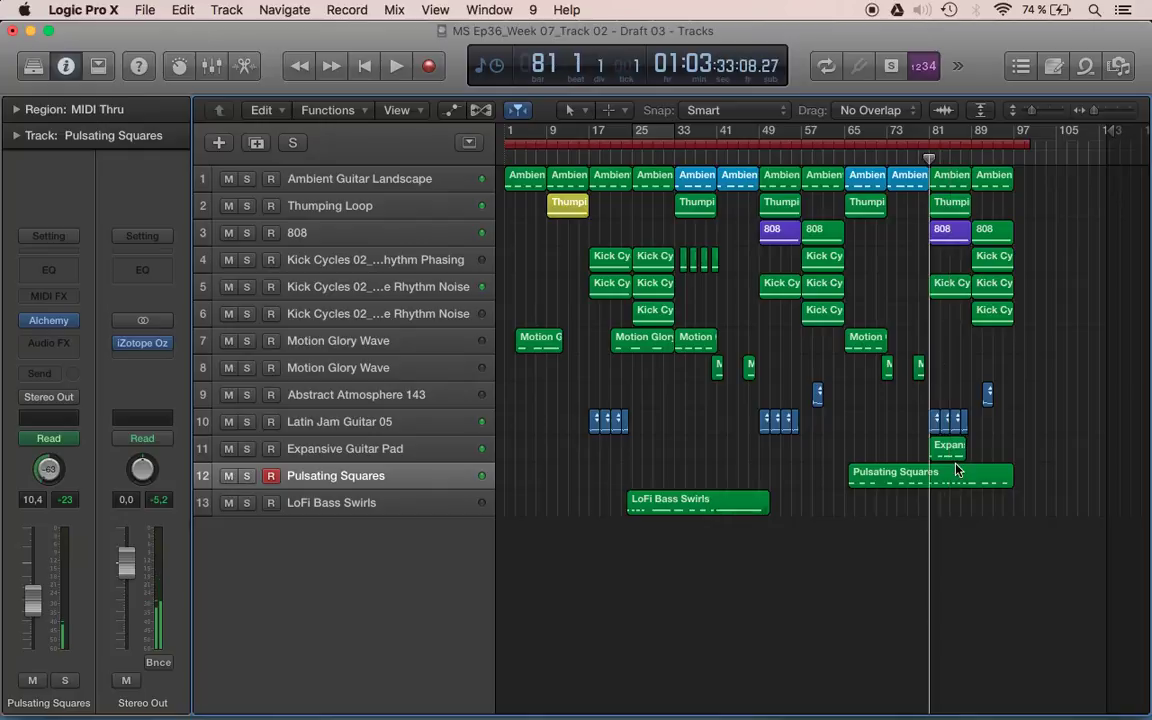
pyautogui.scroll(5, 957, 470)
pyautogui.hscroll(18, 1015, 471)
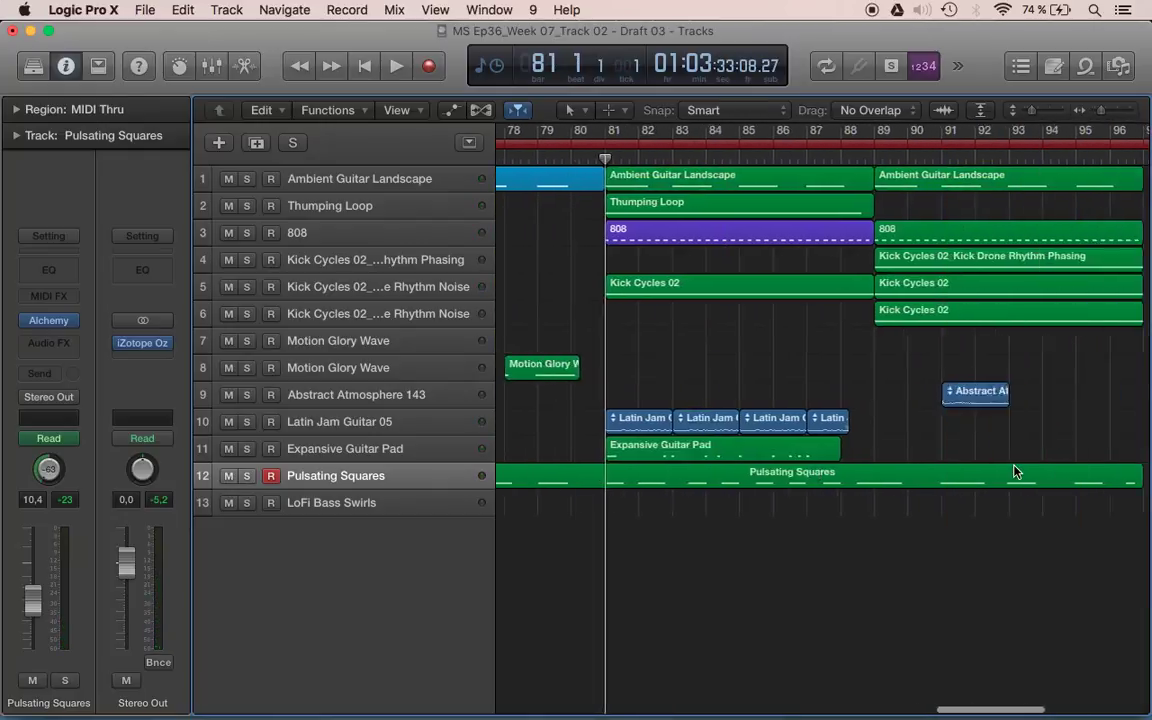
pyautogui.hscroll(-4, 1015, 471)
pyautogui.click(868, 470)
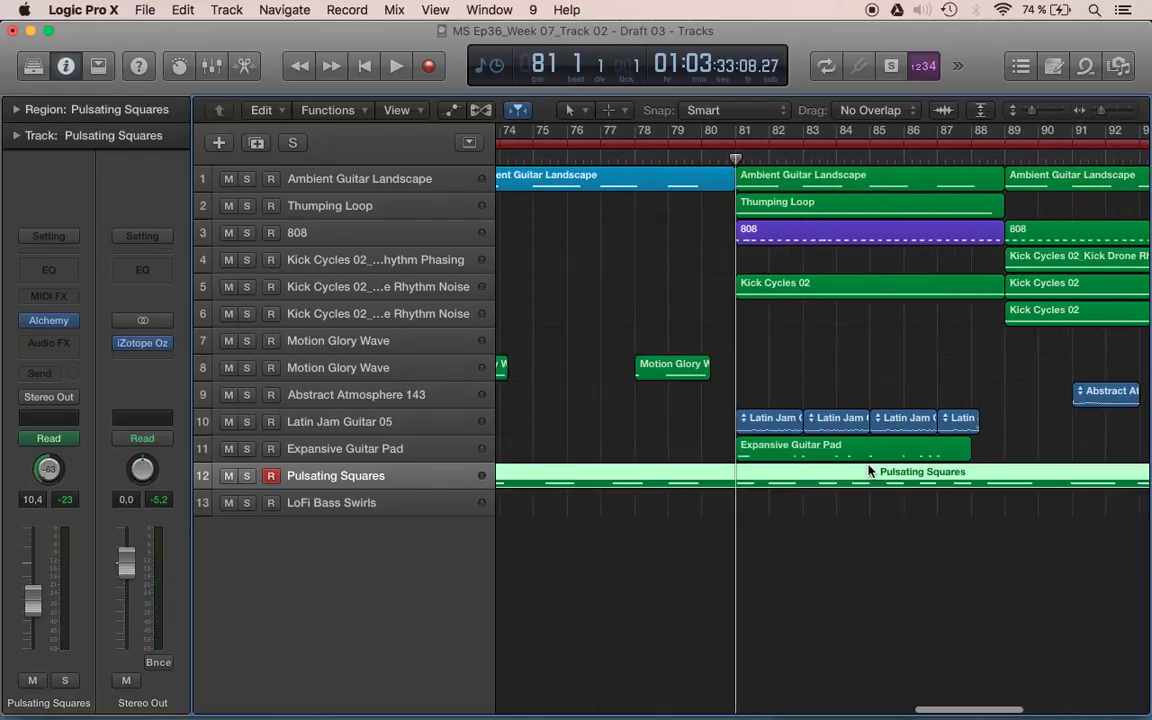
pyautogui.press('super+t')
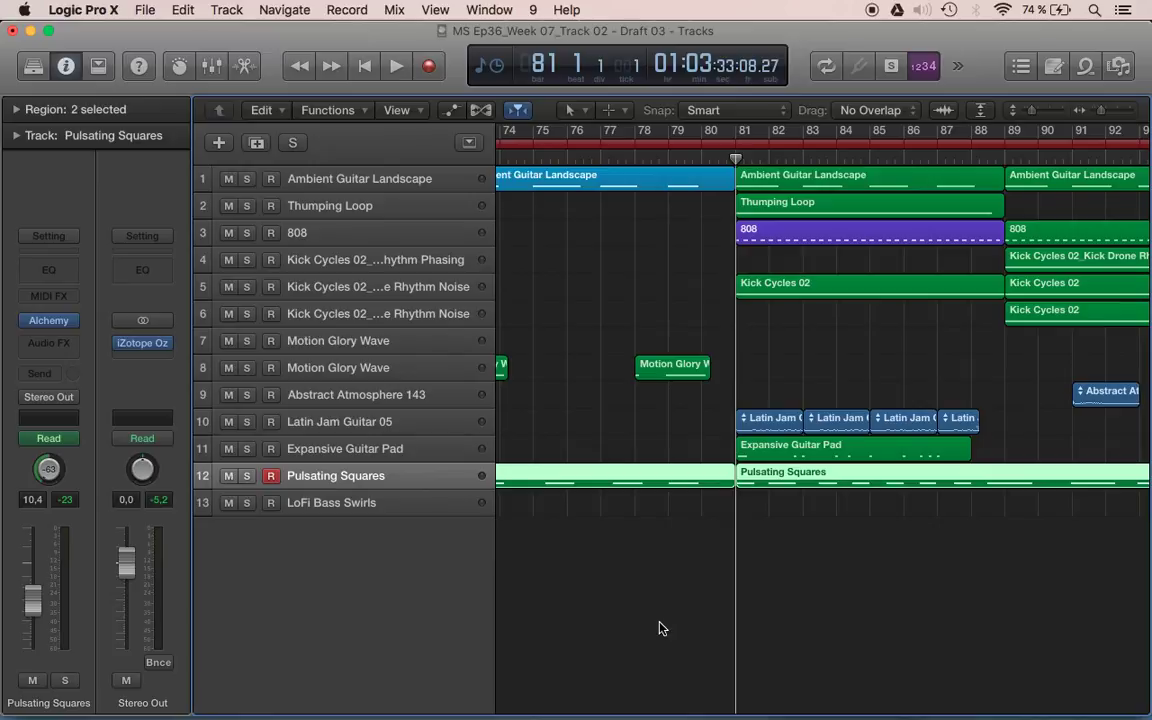
# Step: Move the Pulsating Squares region starting at bar 81 onto a new track with duplicate settings and a volume of -4.2 dB
pyautogui.press('alt+super+s')
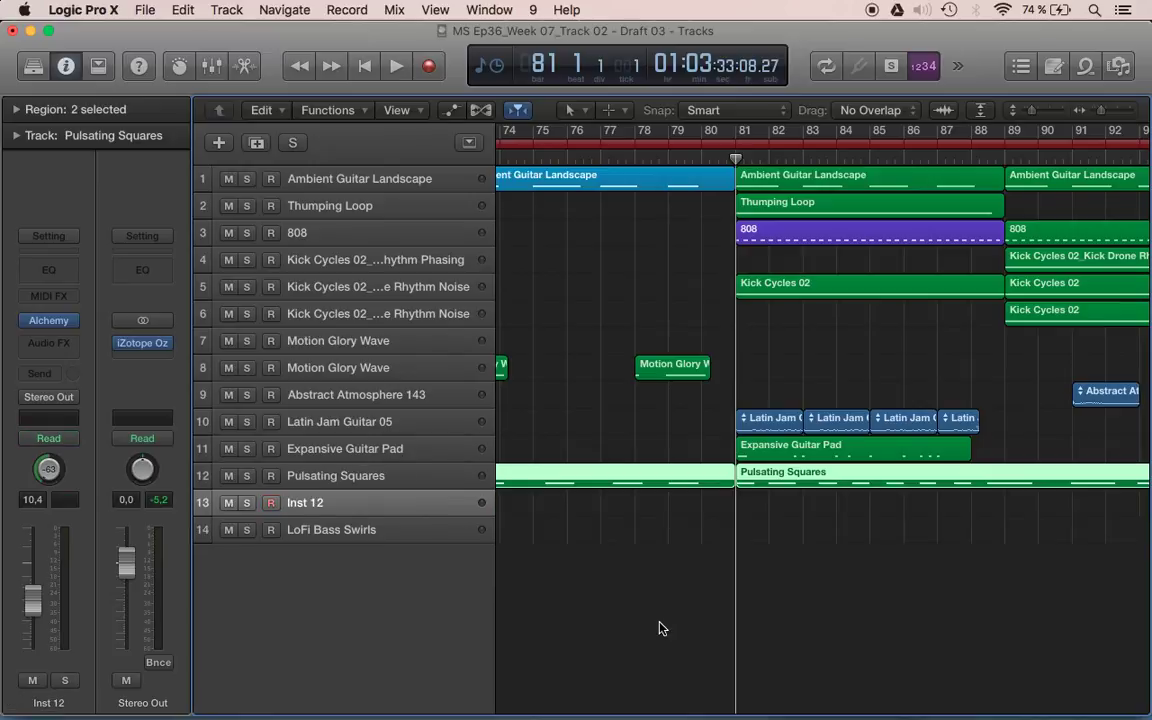
pyautogui.click(775, 509)
pyautogui.moveTo(788, 475); pyautogui.dragTo(788, 503)
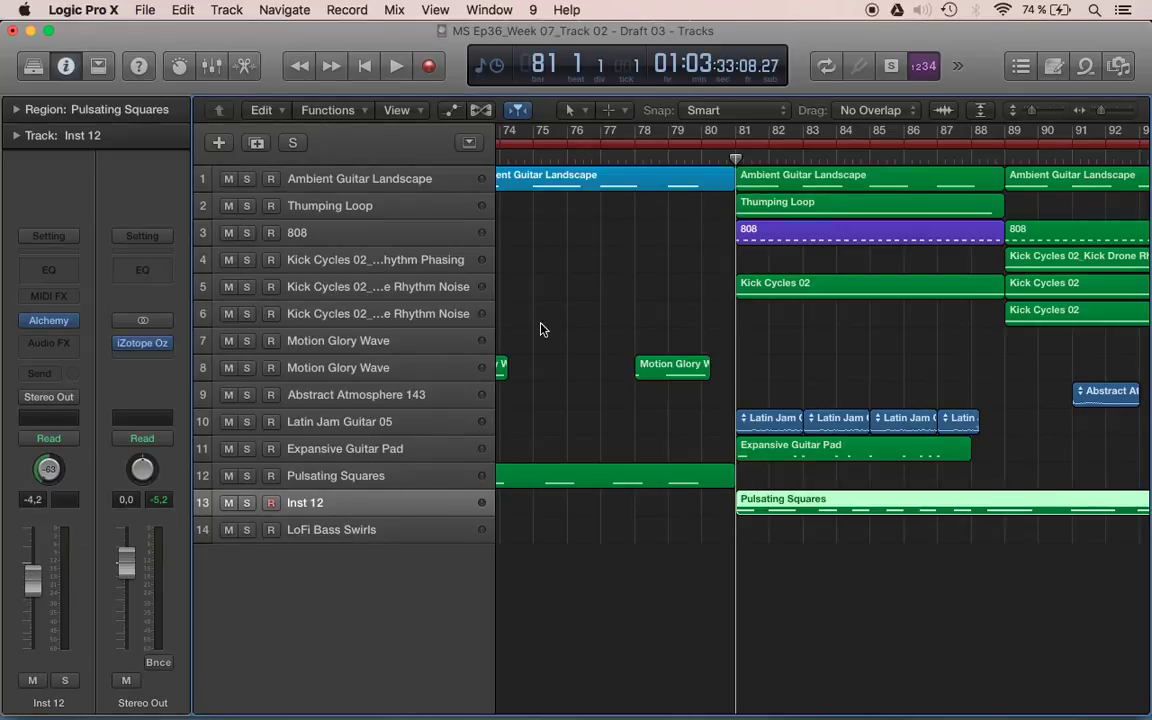
# Step: Play from about bar 78 and rename the new track "Pulsating Squares louder"
pyautogui.doubleClick(648, 162)
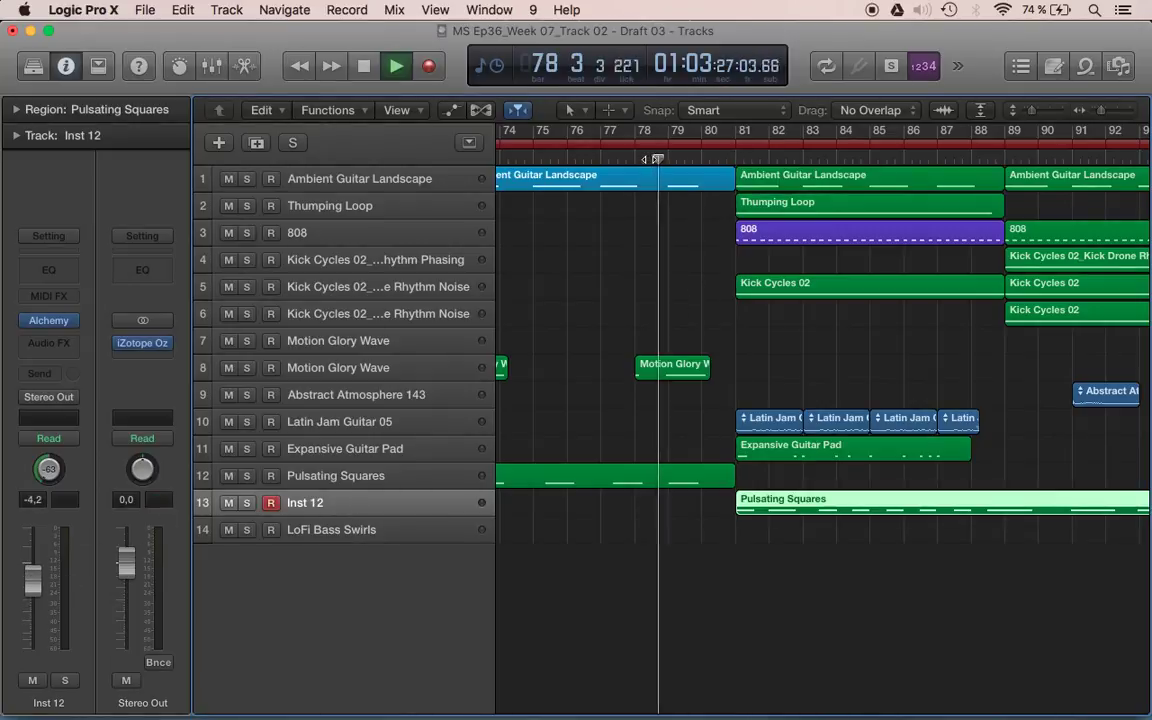
pyautogui.doubleClick(304, 504)
pyautogui.write('Pu')
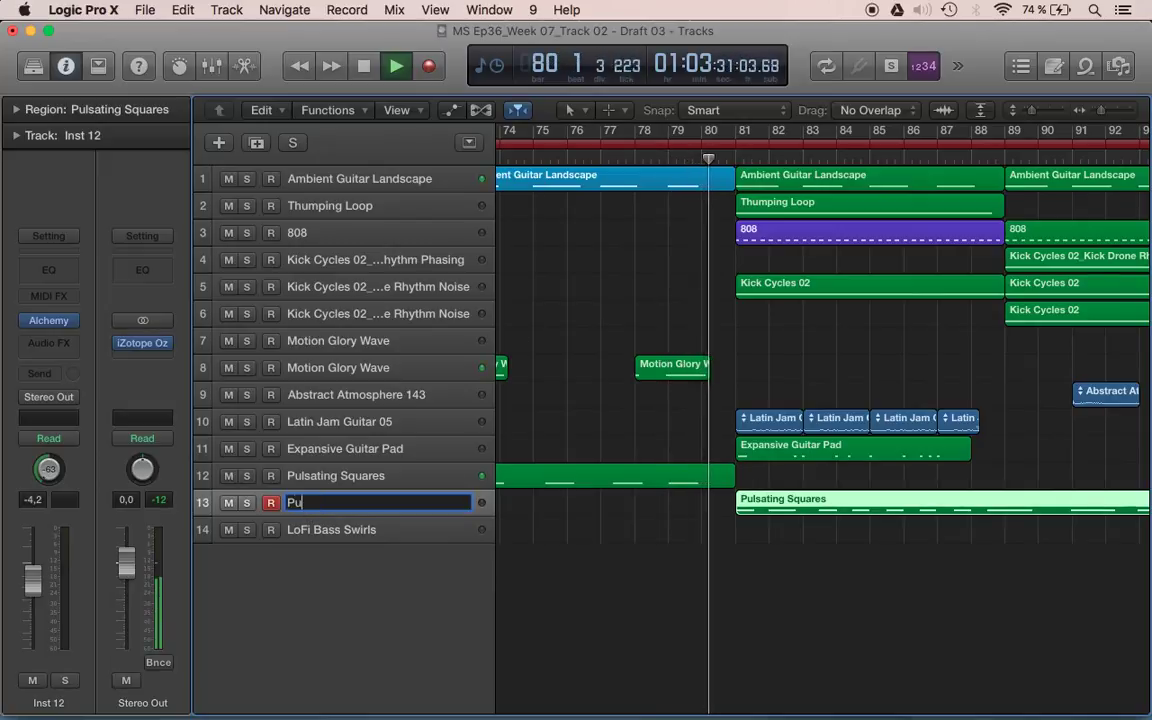
pyautogui.write('lsating Squ')
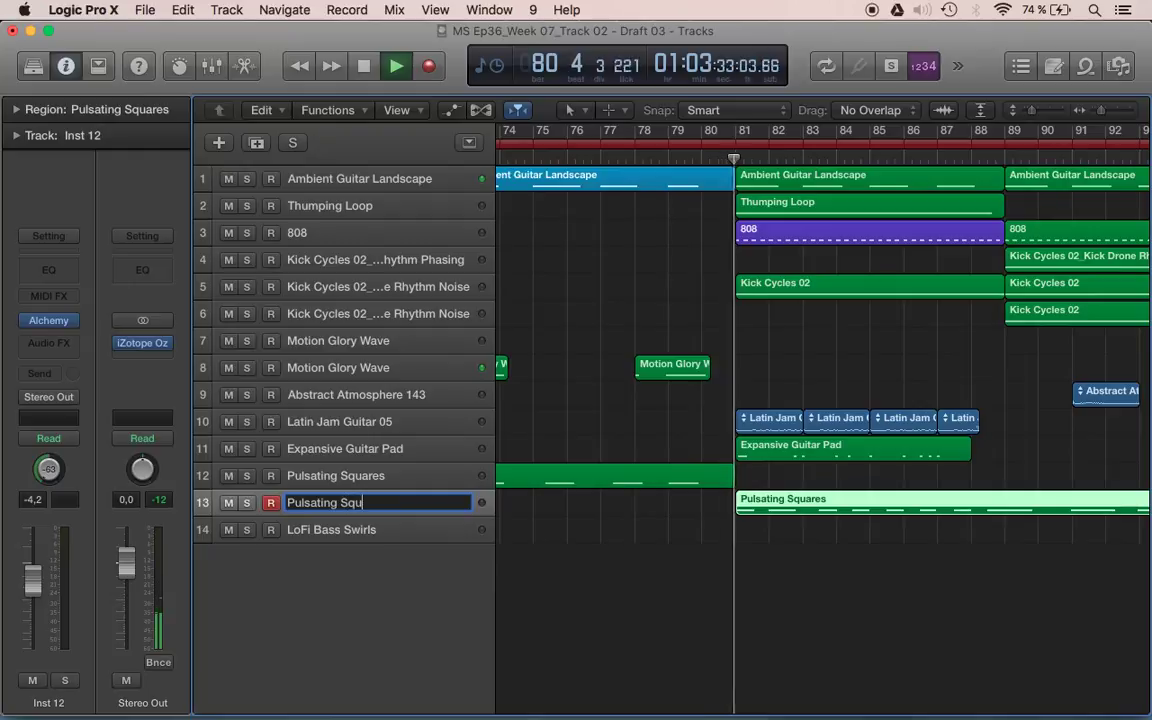
pyautogui.write('ares louder')
pyautogui.press('Return')
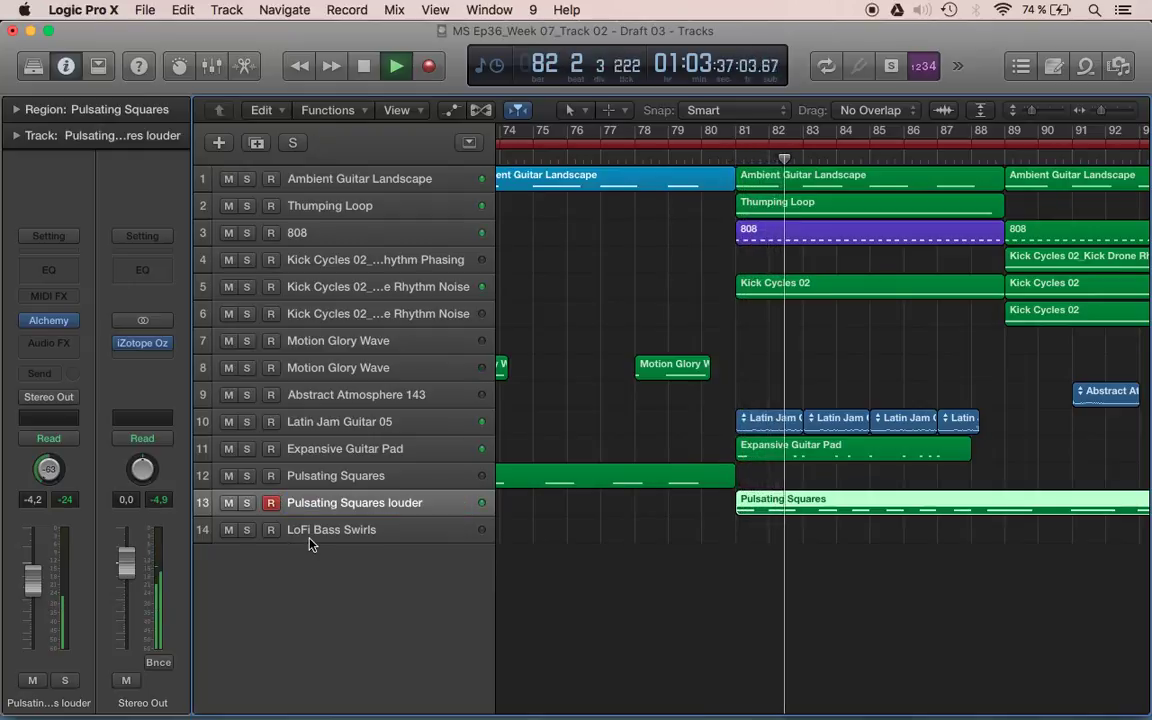
# Step: Fit the whole arrangement in view and reduce the track height slightly
pyautogui.press('z')
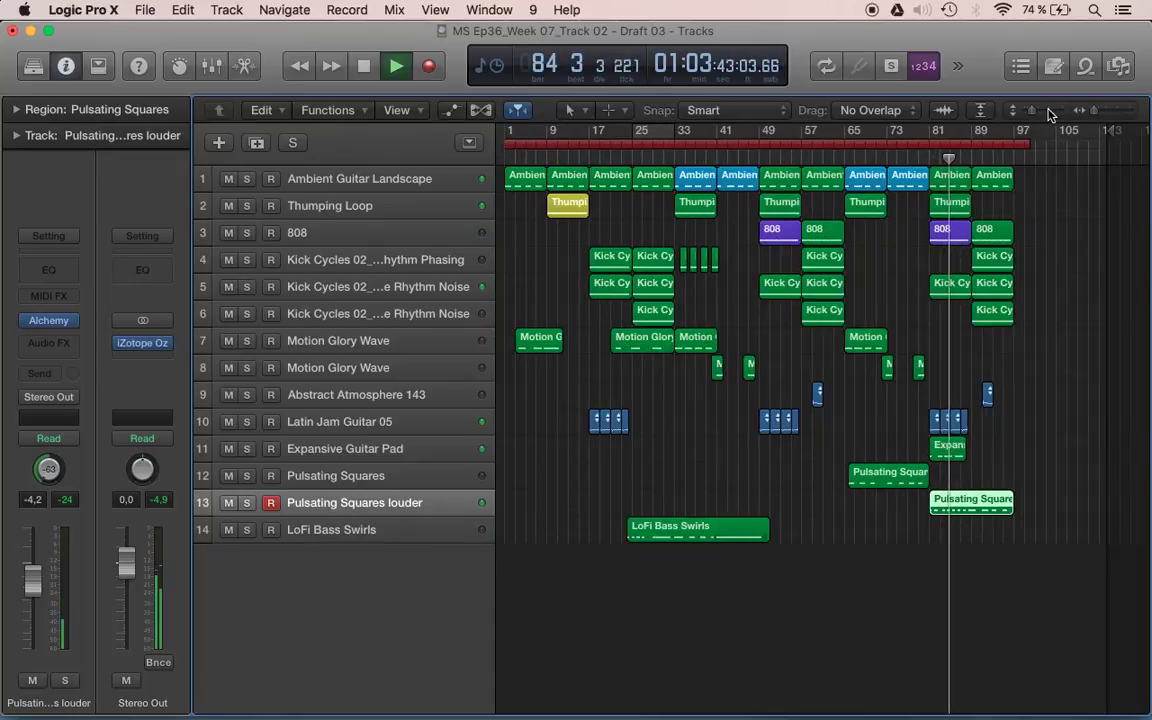
pyautogui.moveTo(1036, 113); pyautogui.dragTo(1024, 110)
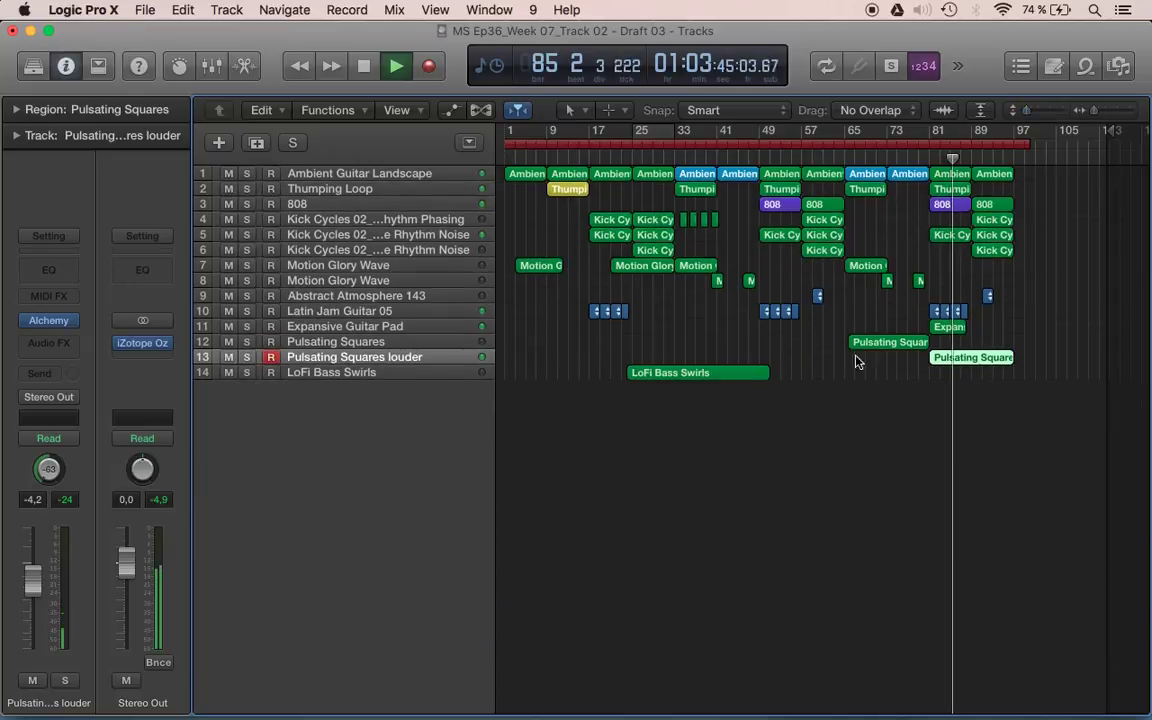
pyautogui.moveTo(1026, 115); pyautogui.dragTo(1030, 116)
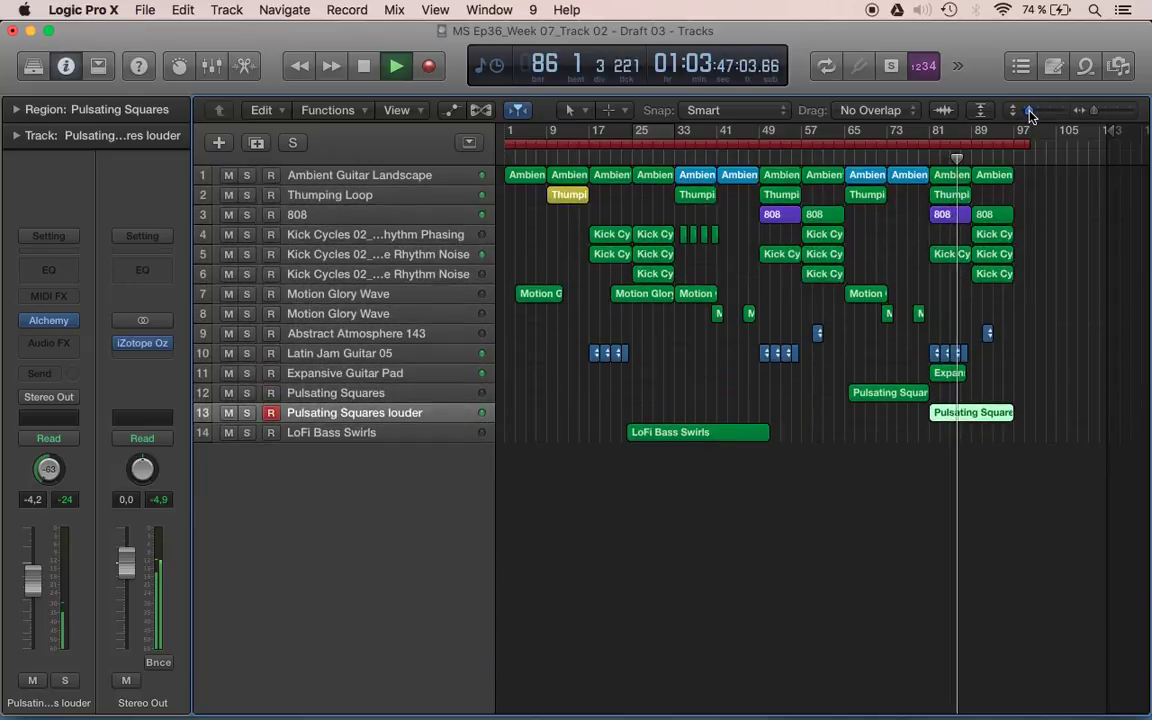
pyautogui.press('super+Tab')
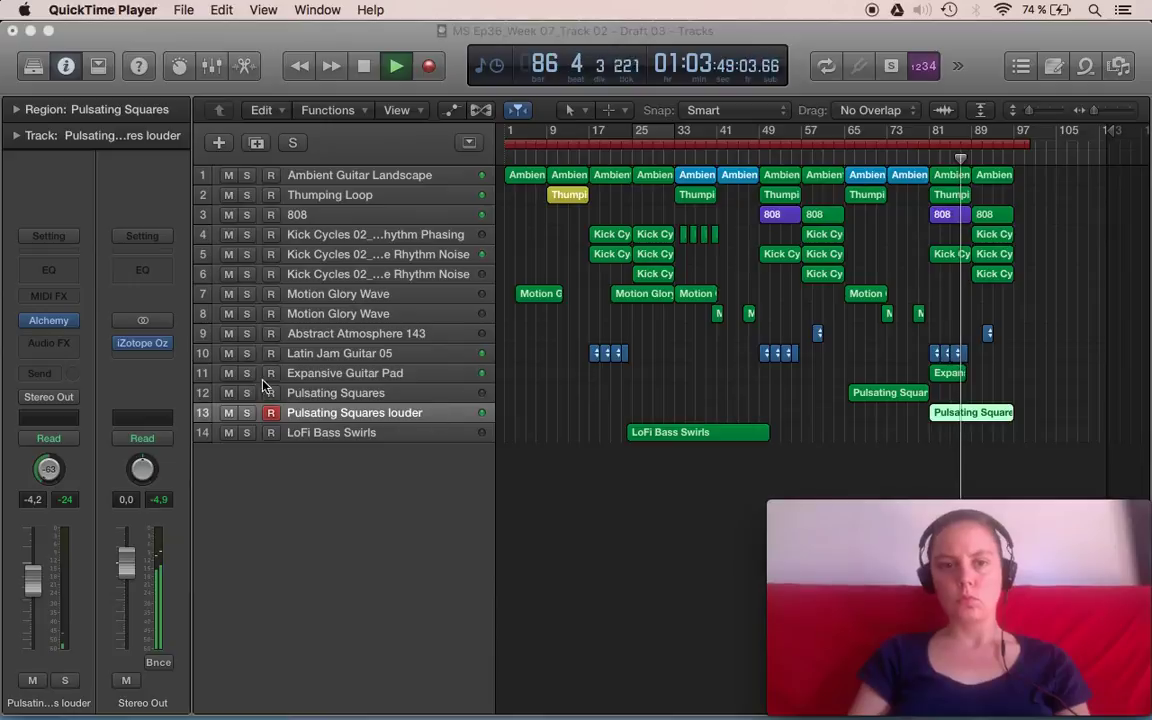
pyautogui.press('super+Tab')
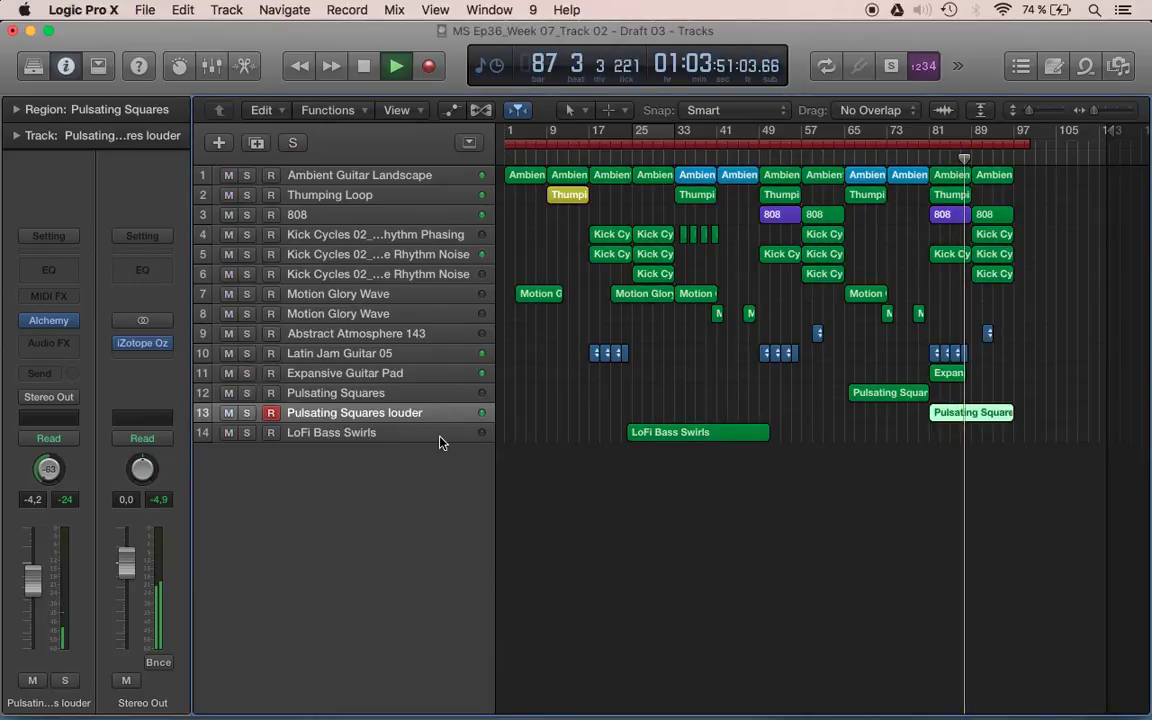
pyautogui.press('super+Tab')
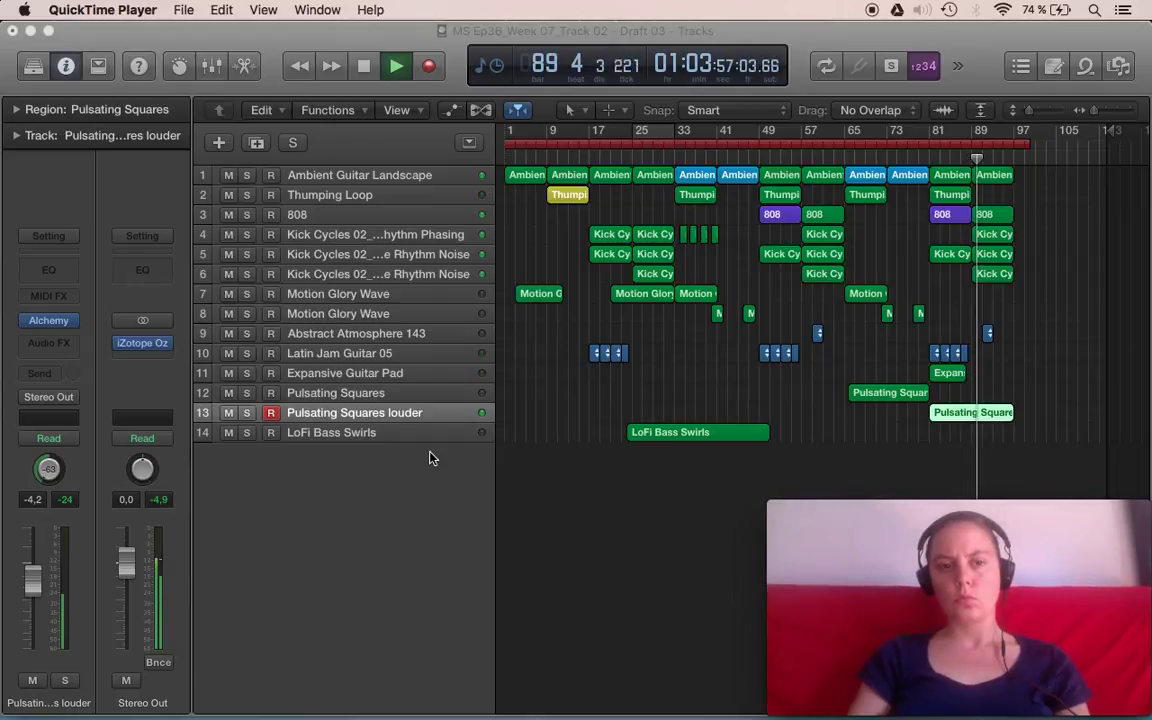
# Step: Select the original Pulsating Squares track and stop playback
pyautogui.click(400, 415)
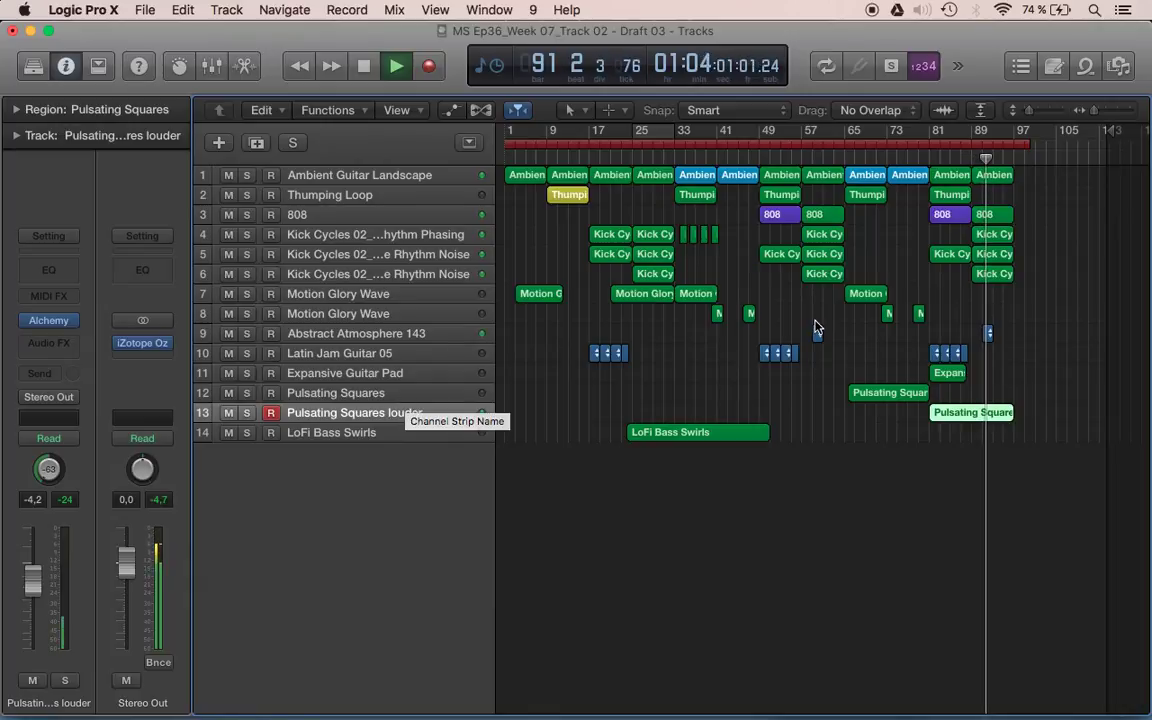
pyautogui.press('Up')
pyautogui.press('space')
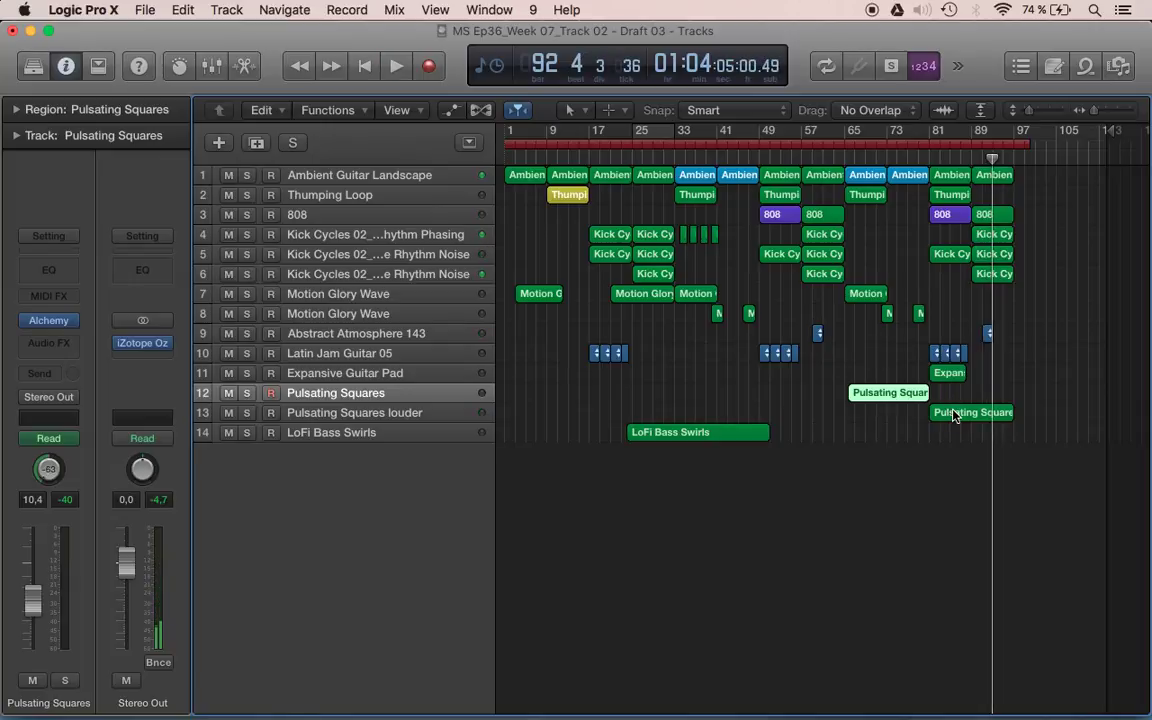
# Step: Show track automation and copy the pan automation on the original Pulsating Squares track from bar 81 to its end near bar 98
pyautogui.press('a')
pyautogui.scroll(-5, 949, 457)
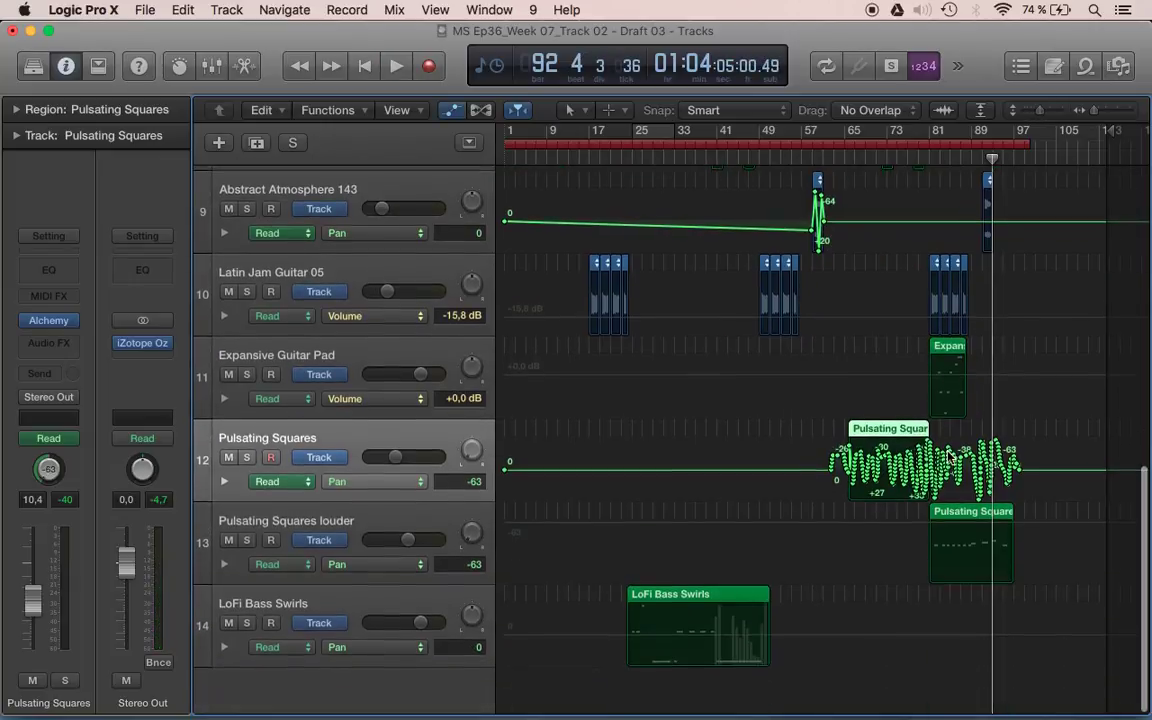
pyautogui.press('super+Right')
pyautogui.press('super+Right')
pyautogui.press('super+Right')
pyautogui.press('super+Right')
pyautogui.press('super+Right')
pyautogui.press('super+Right')
pyautogui.hscroll(6, 938, 453)
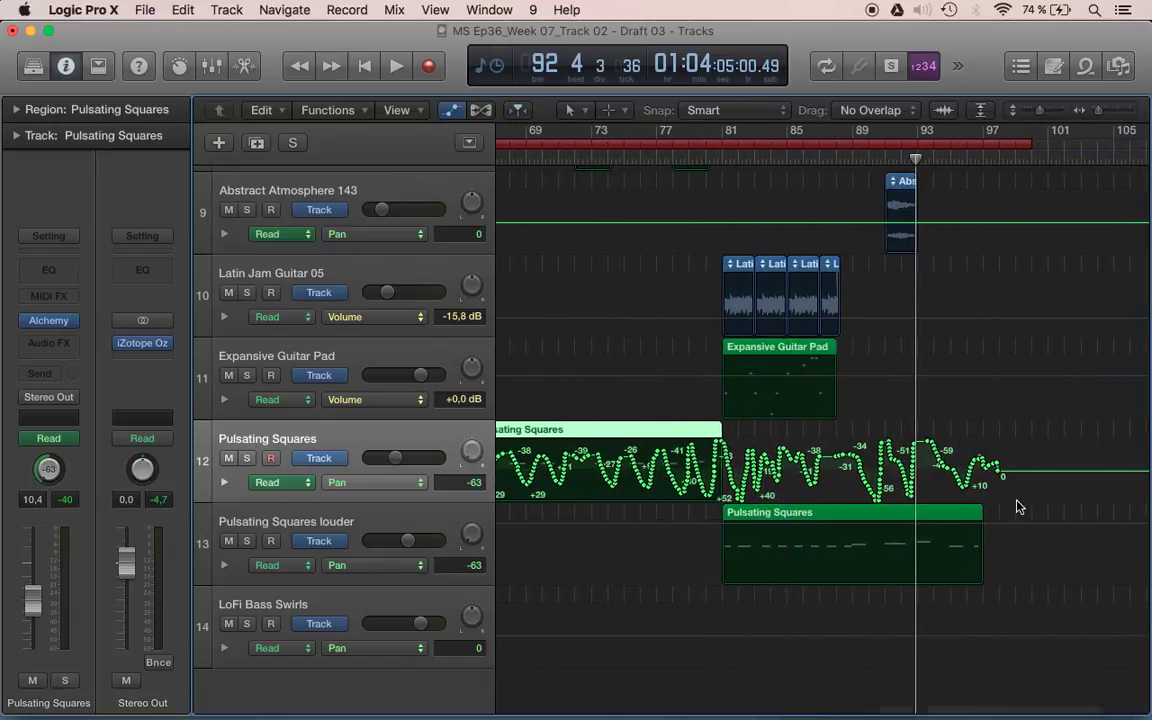
pyautogui.click(1001, 500)
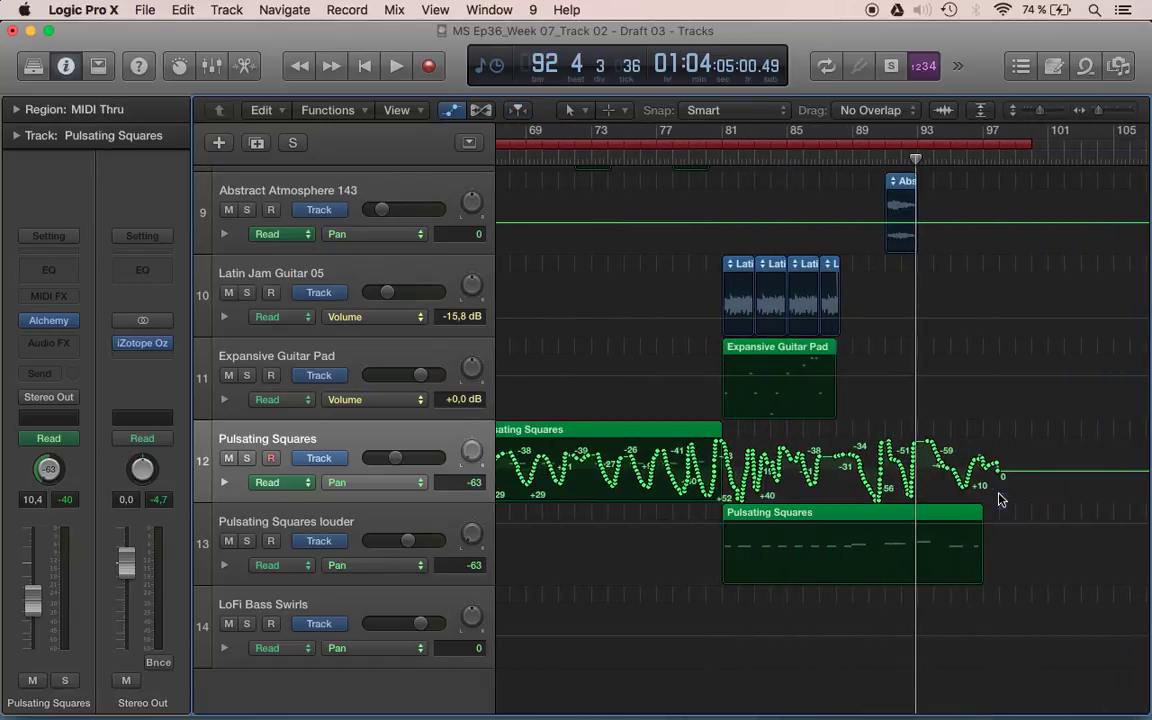
pyautogui.moveTo(1042, 500); pyautogui.dragTo(723, 436)
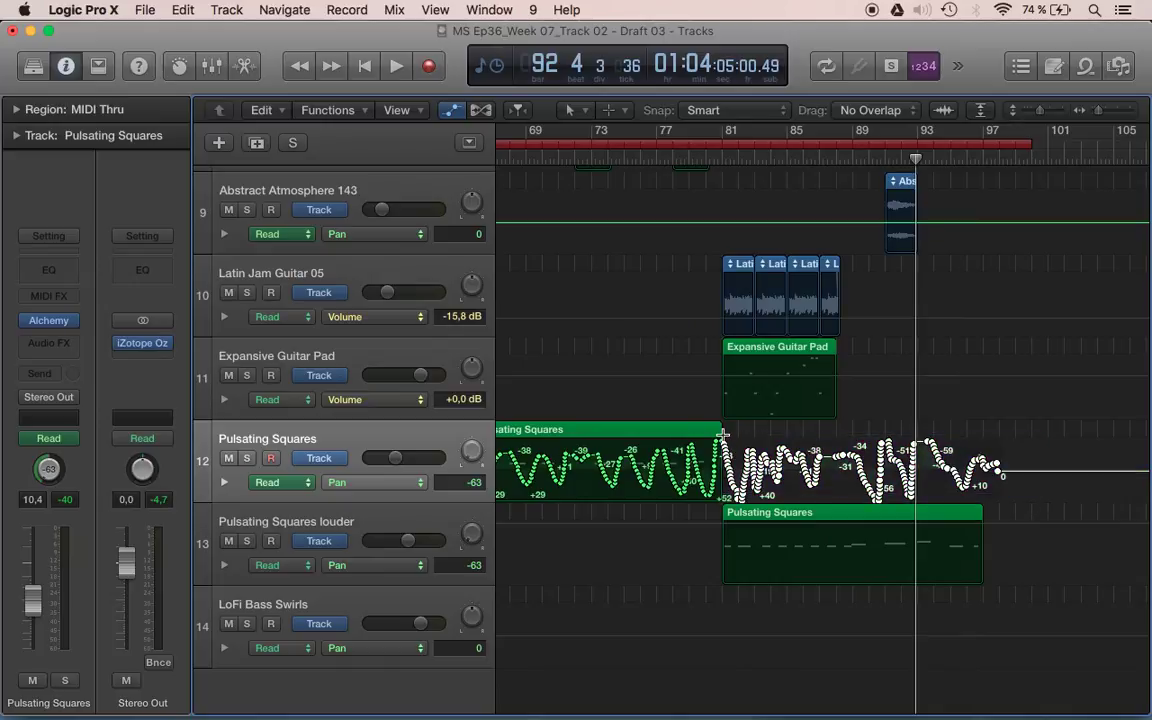
# Step: Paste the copied pan automation onto the Pulsating Squares louder track at bar 81
pyautogui.click(721, 152)
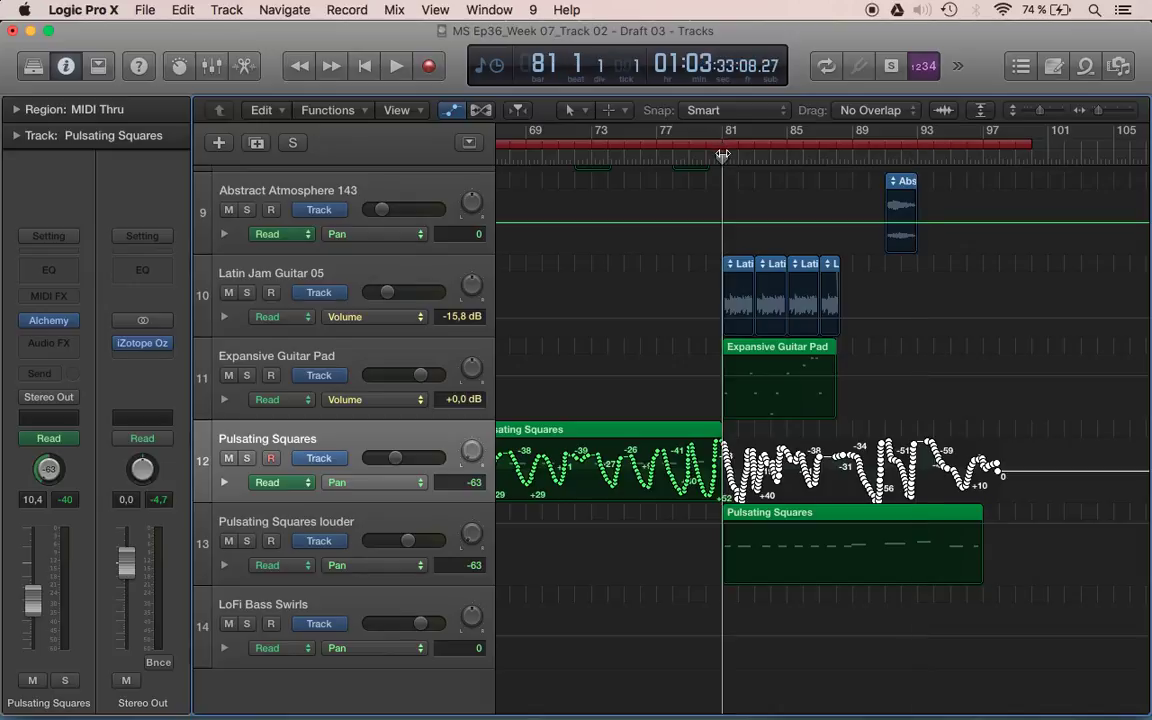
pyautogui.click(416, 524)
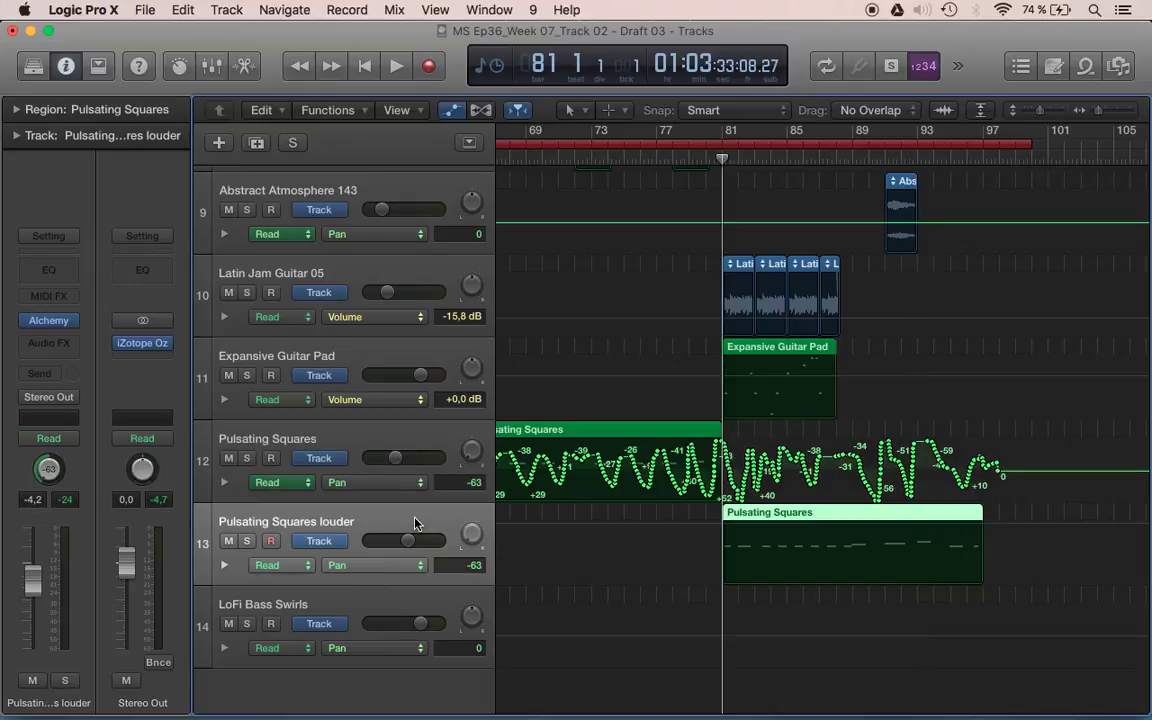
pyautogui.press('super+v')
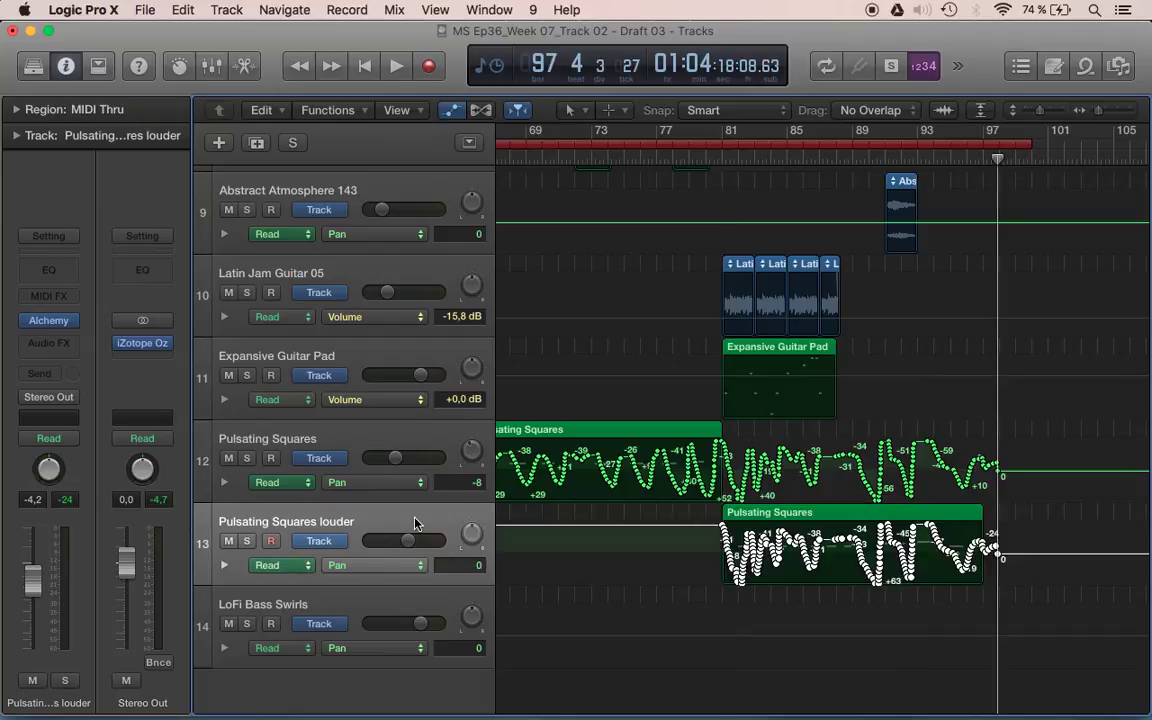
# Step: Play from about bar 78 to hear the transition between the two Pulsating Squares tracks
pyautogui.click(667, 155)
pyautogui.press('space')
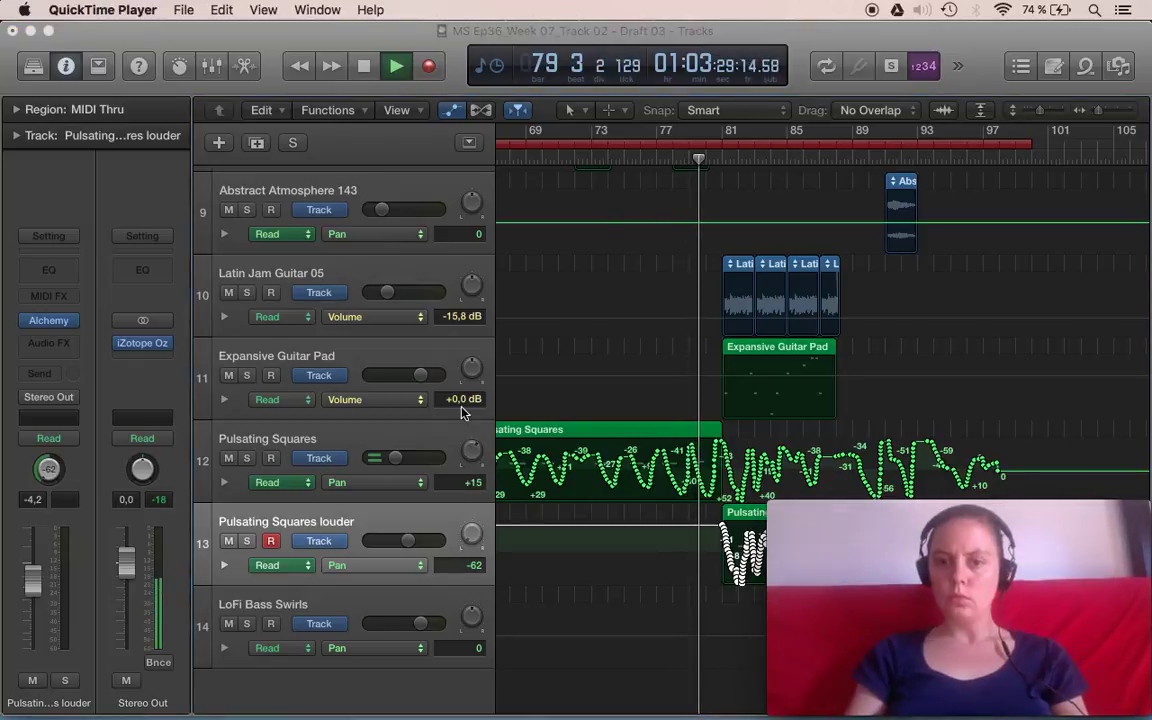
pyautogui.scroll(-1, 560, 362)
pyautogui.scroll(1, 562, 362)
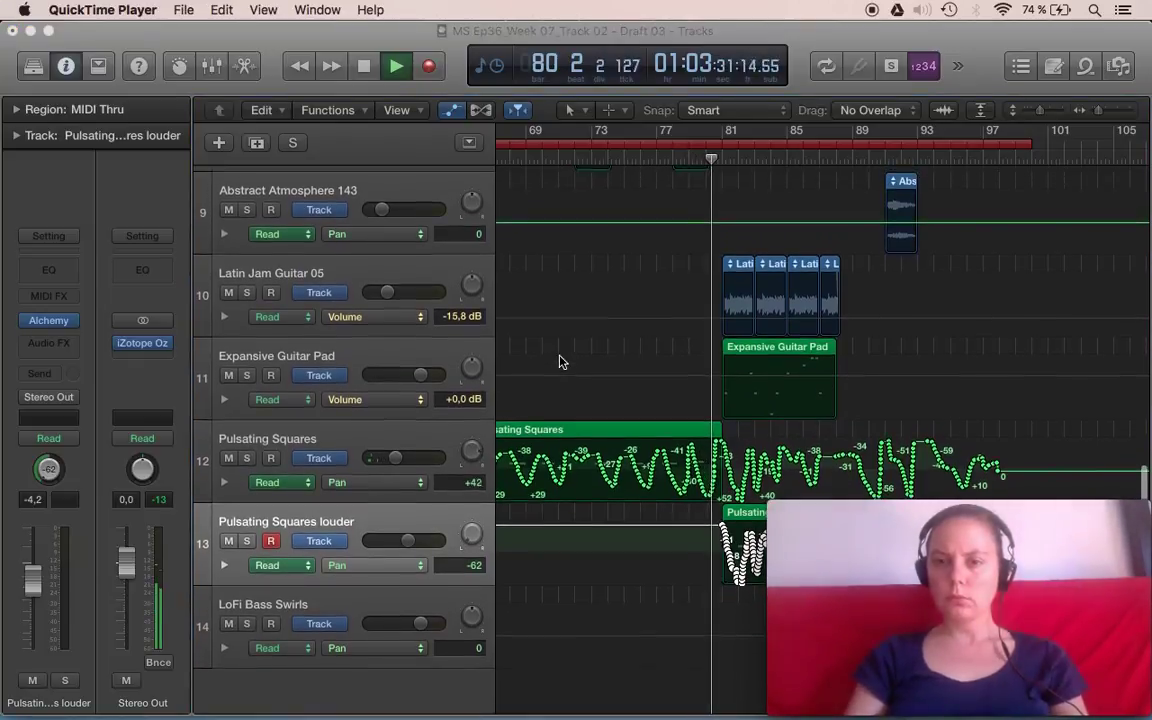
# Step: Reduce the track height so all tracks fit in view and hide the track automation
pyautogui.moveTo(1043, 118); pyautogui.dragTo(1038, 113)
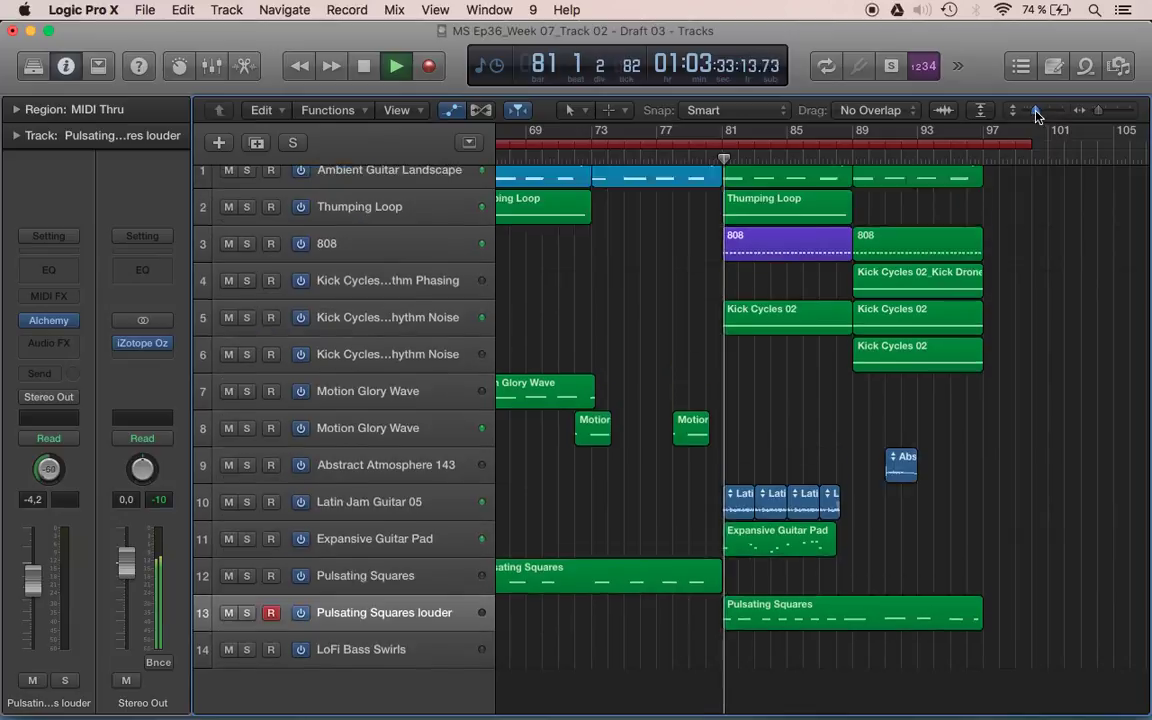
pyautogui.scroll(-1, 1040, 288)
pyautogui.scroll(1, 1041, 290)
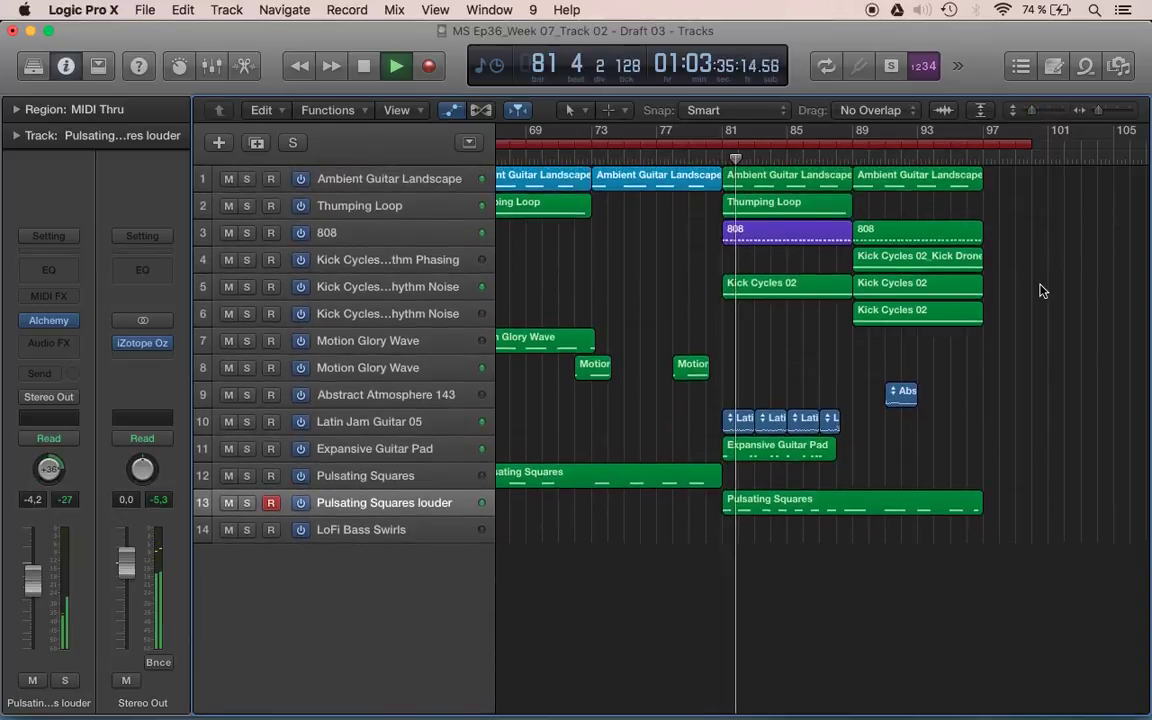
pyautogui.press('super+Up')
pyautogui.press('super+Down')
pyautogui.press('a')
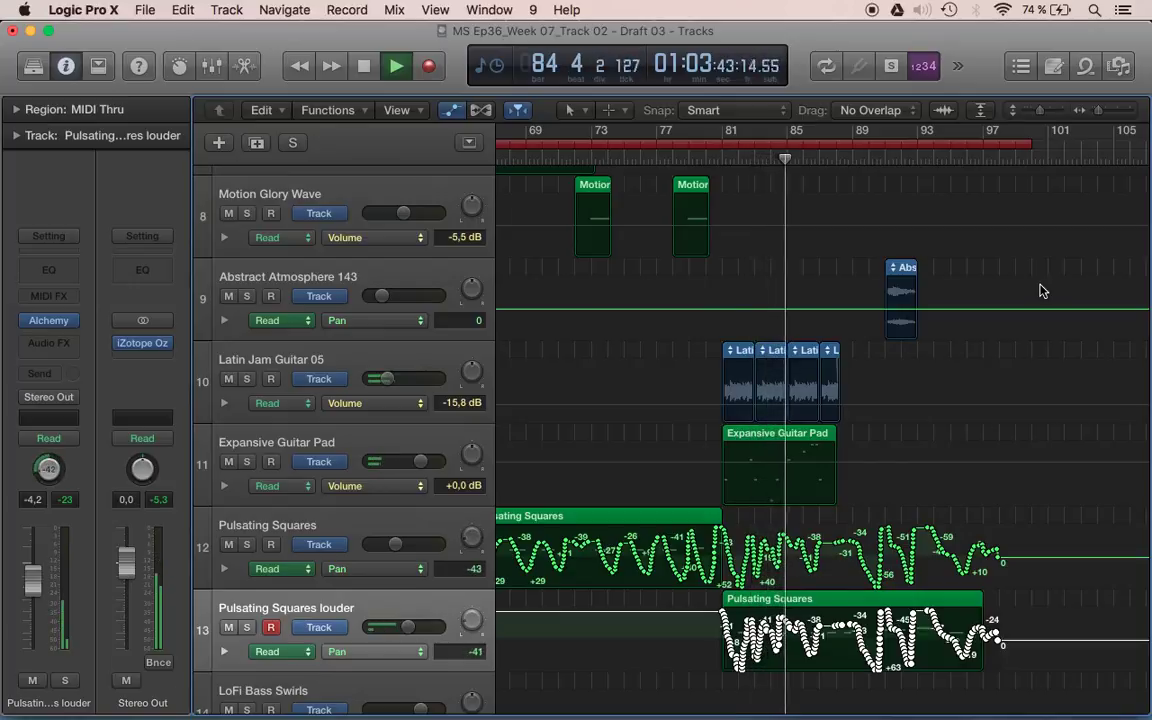
pyautogui.press('a')
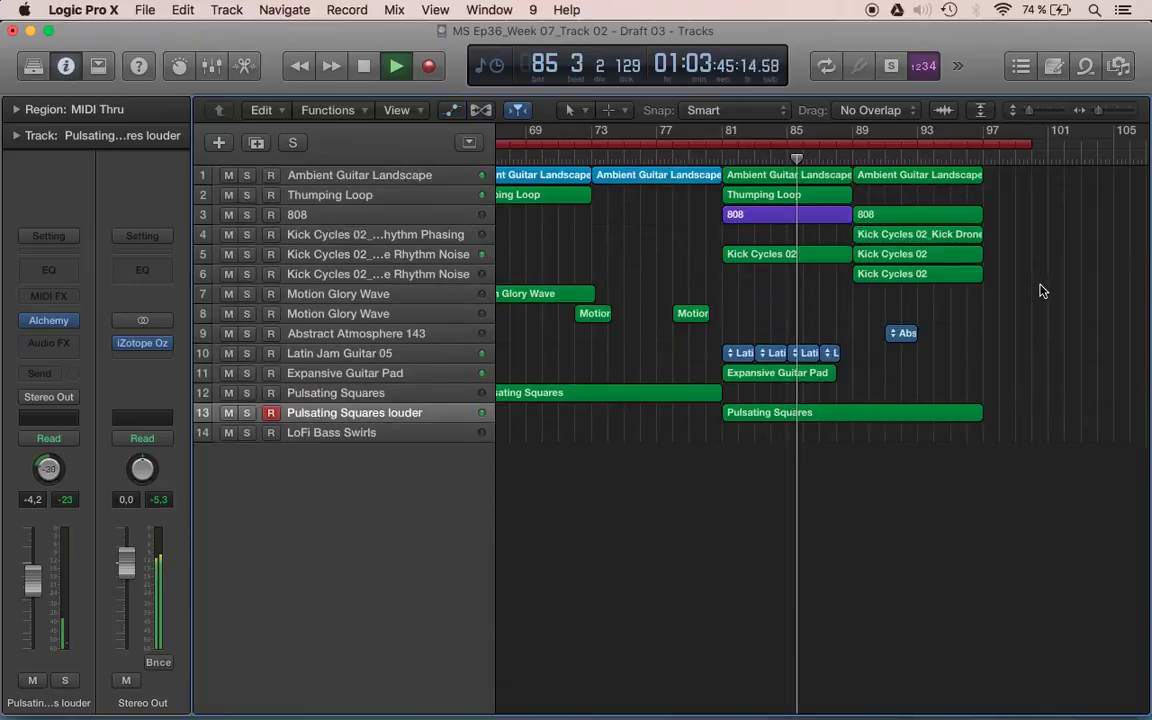
# Step: Set the Expansive Guitar Pad track's pan to +19
pyautogui.press('super+Tab')
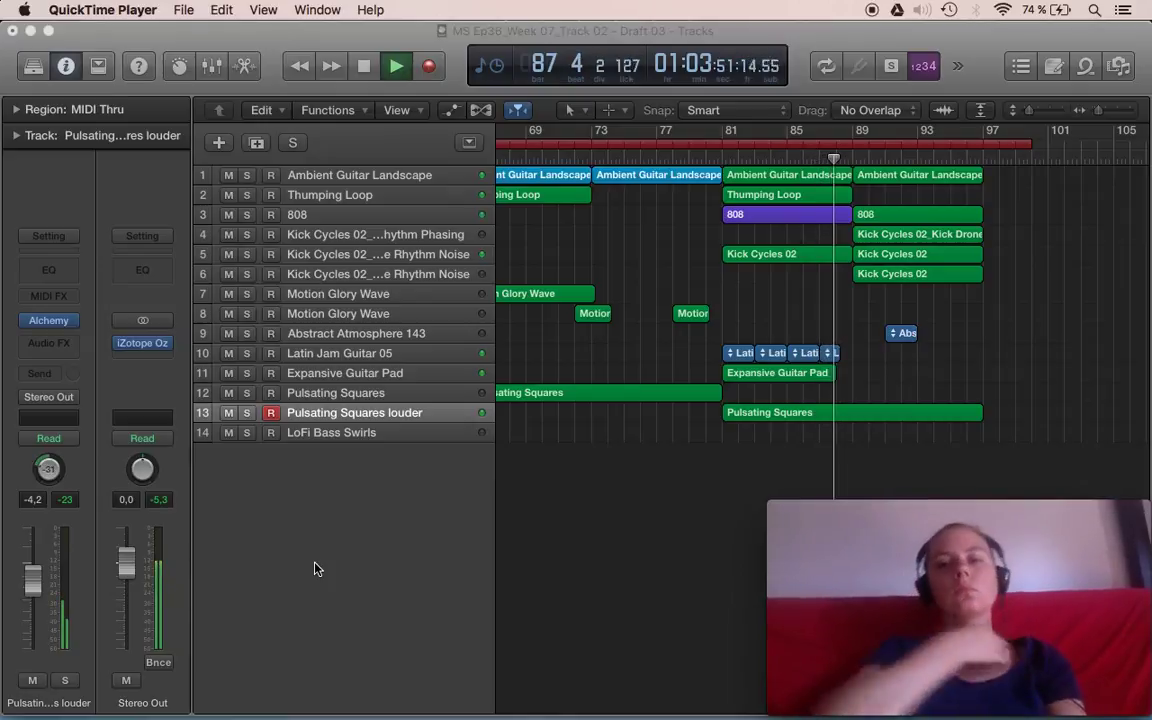
pyautogui.click(403, 377)
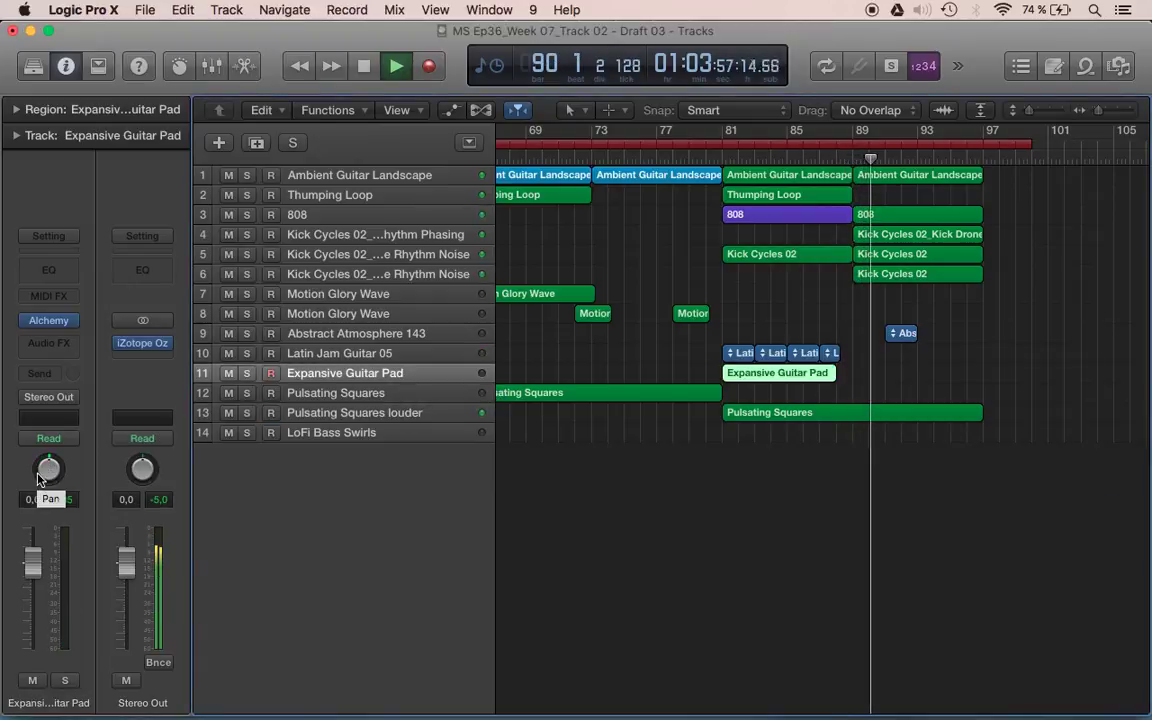
pyautogui.moveTo(39, 473); pyautogui.dragTo(39, 454)
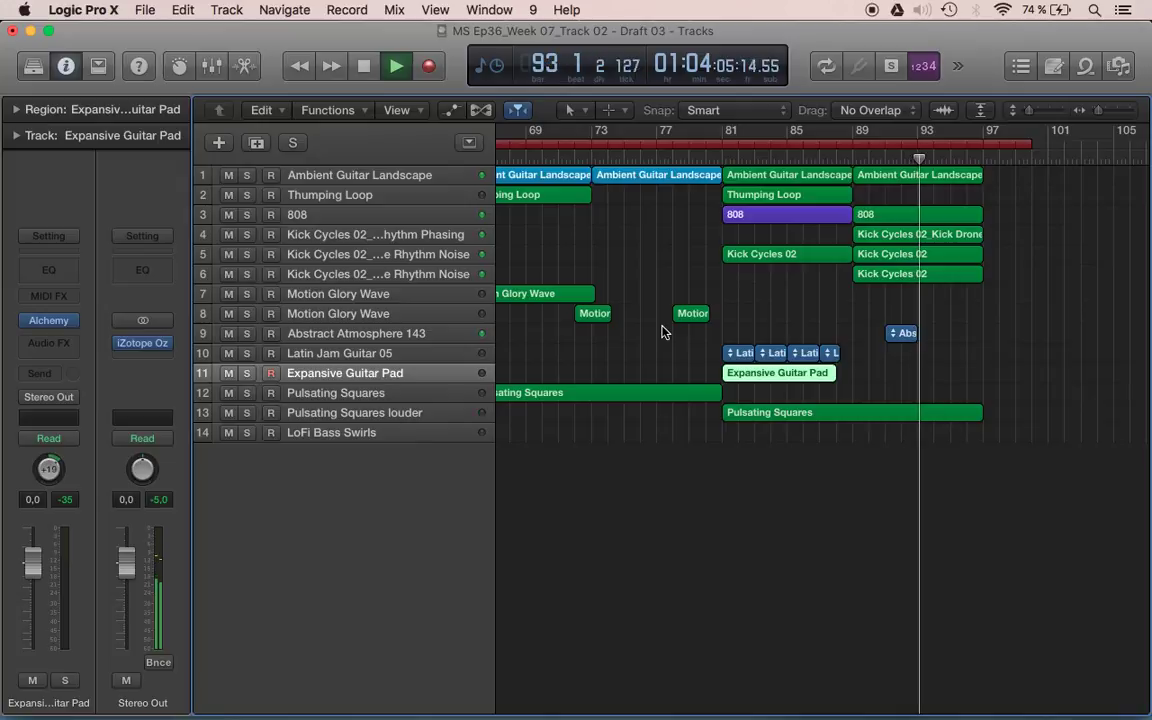
# Step: Select the Pulsating Squares louder track and replay the arrangement from about bar 80
pyautogui.click(435, 418)
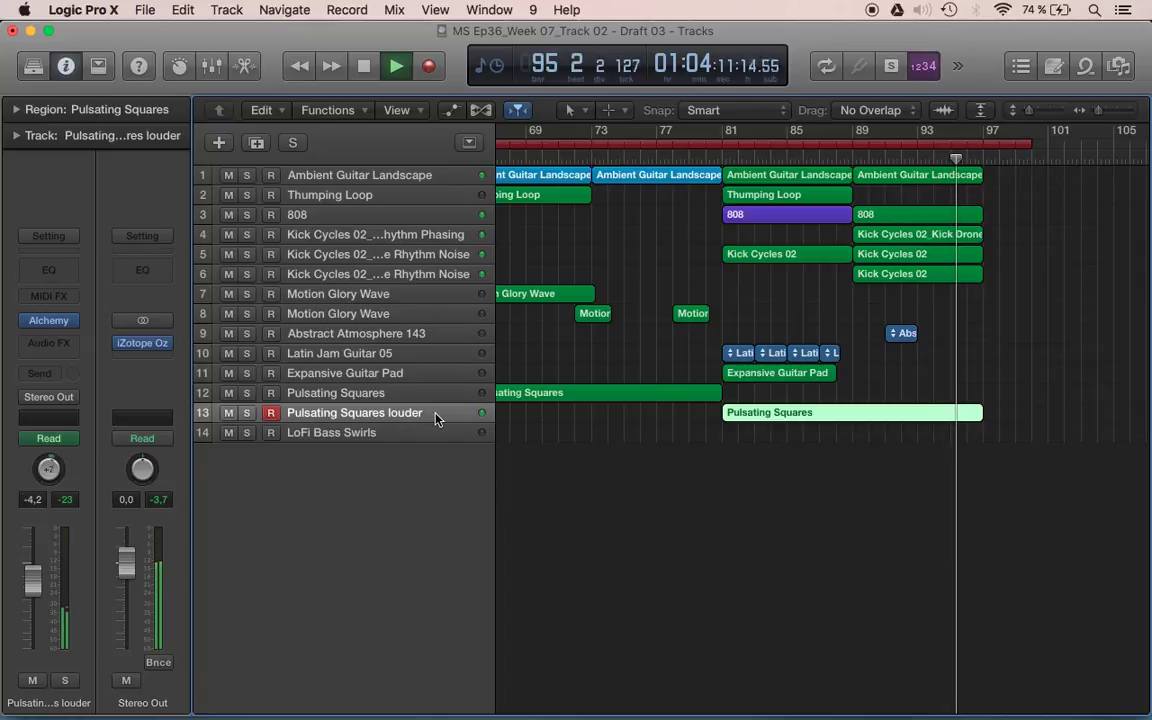
pyautogui.press('super+Tab')
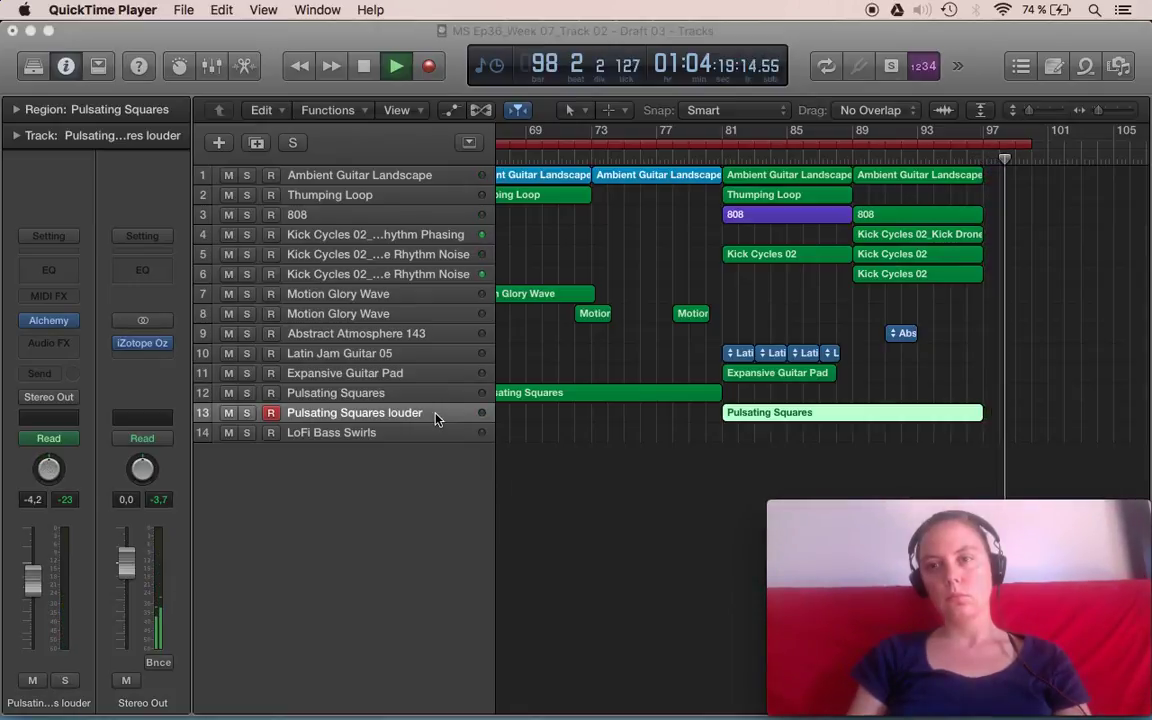
pyautogui.click(705, 159)
pyautogui.press('space')
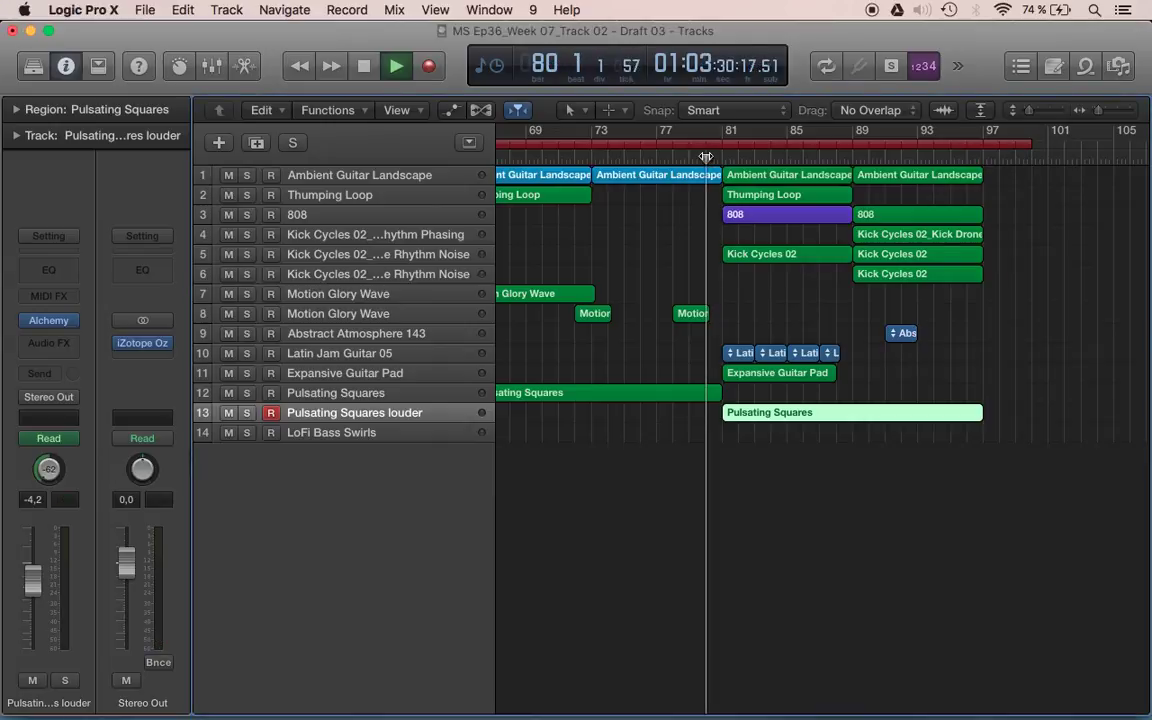
pyautogui.press('super+Tab')
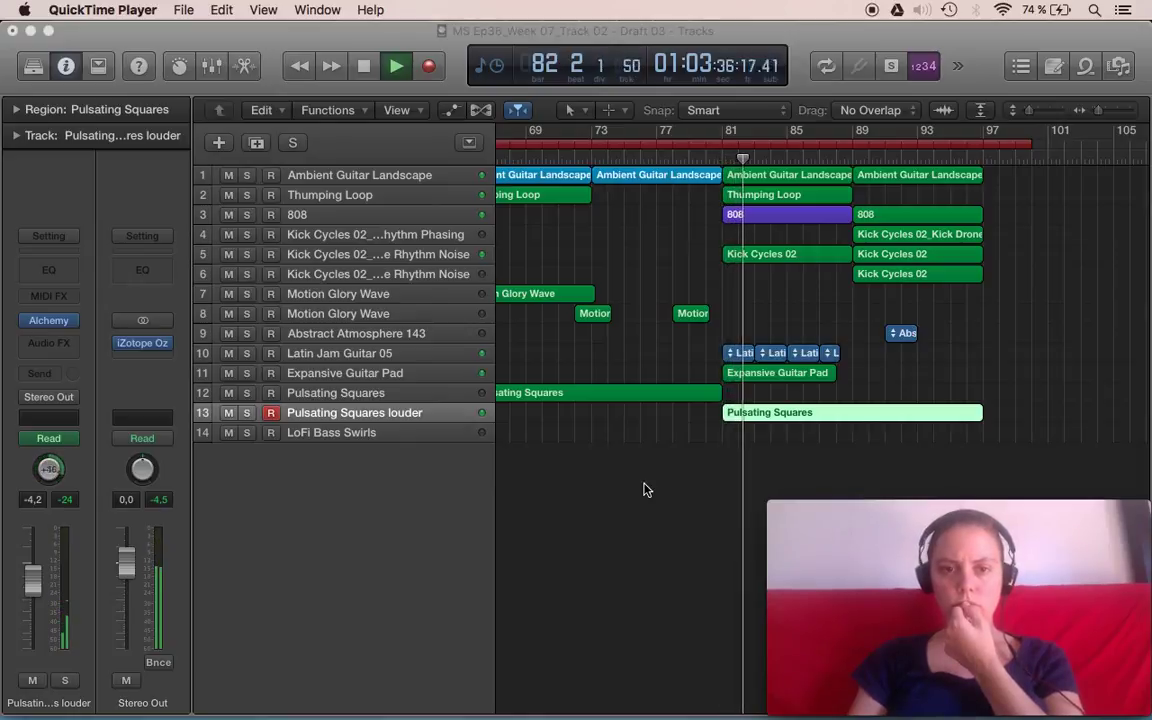
# Step: Briefly solo Latin Jam Guitar 05 to hear it alone, and continue listening to the full mix
pyautogui.click(248, 355)
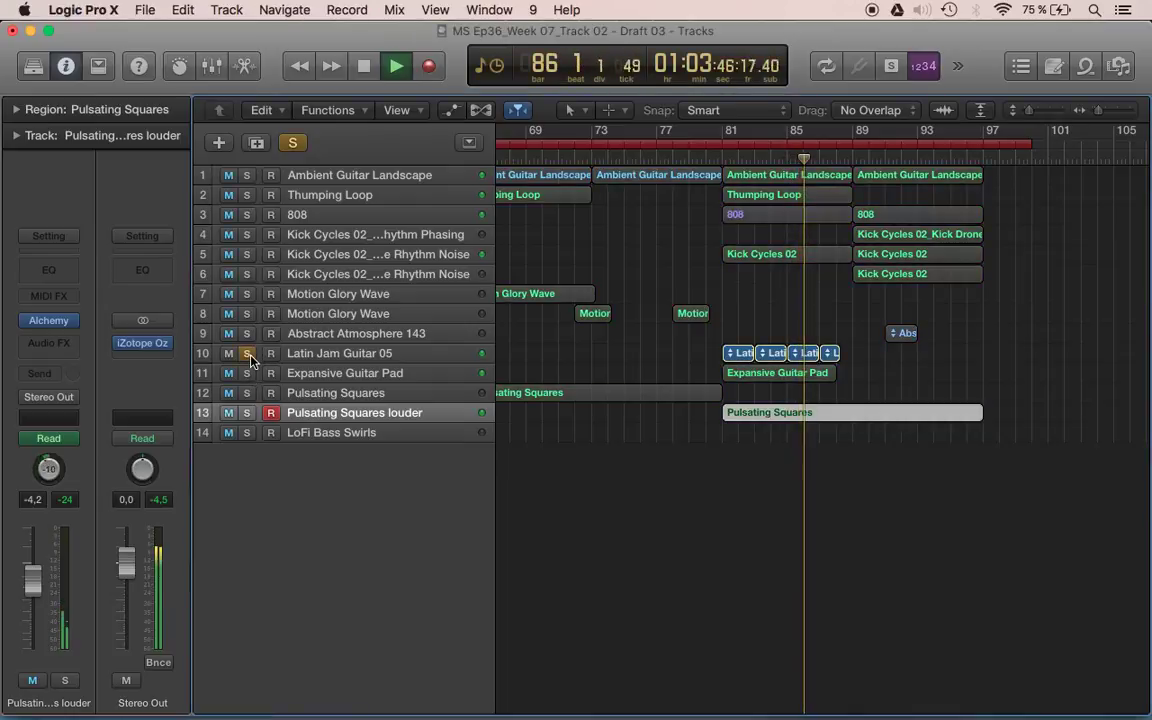
pyautogui.click(248, 355)
pyautogui.press('super+Tab')
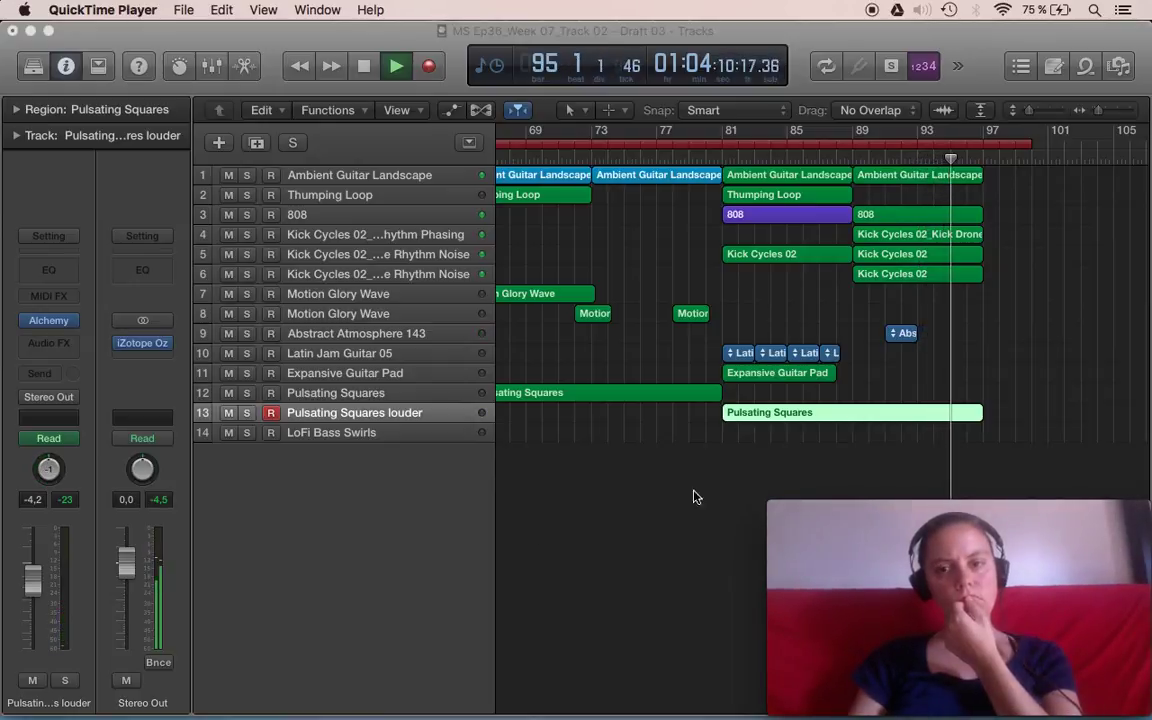
# Step: In the Piano Roll of the Pulsating Squares louder region, raise the bar 93 note's velocity to 40 and the bar 91 note's to 54
pyautogui.doubleClick(862, 418)
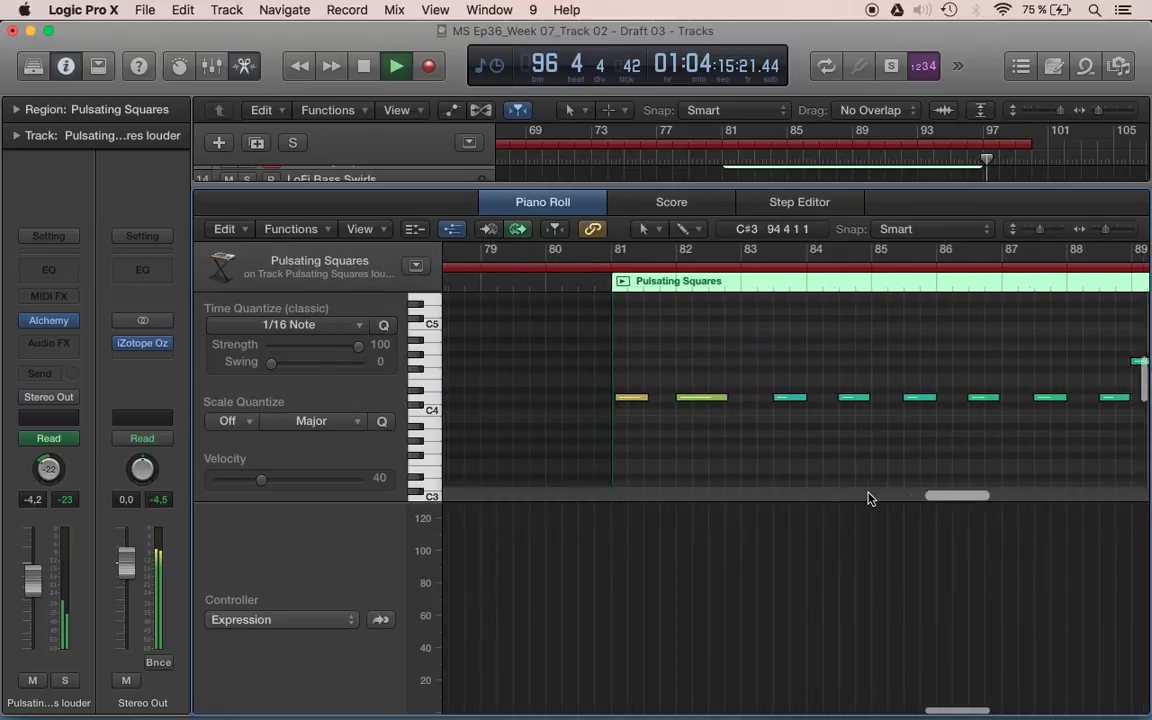
pyautogui.press('e')
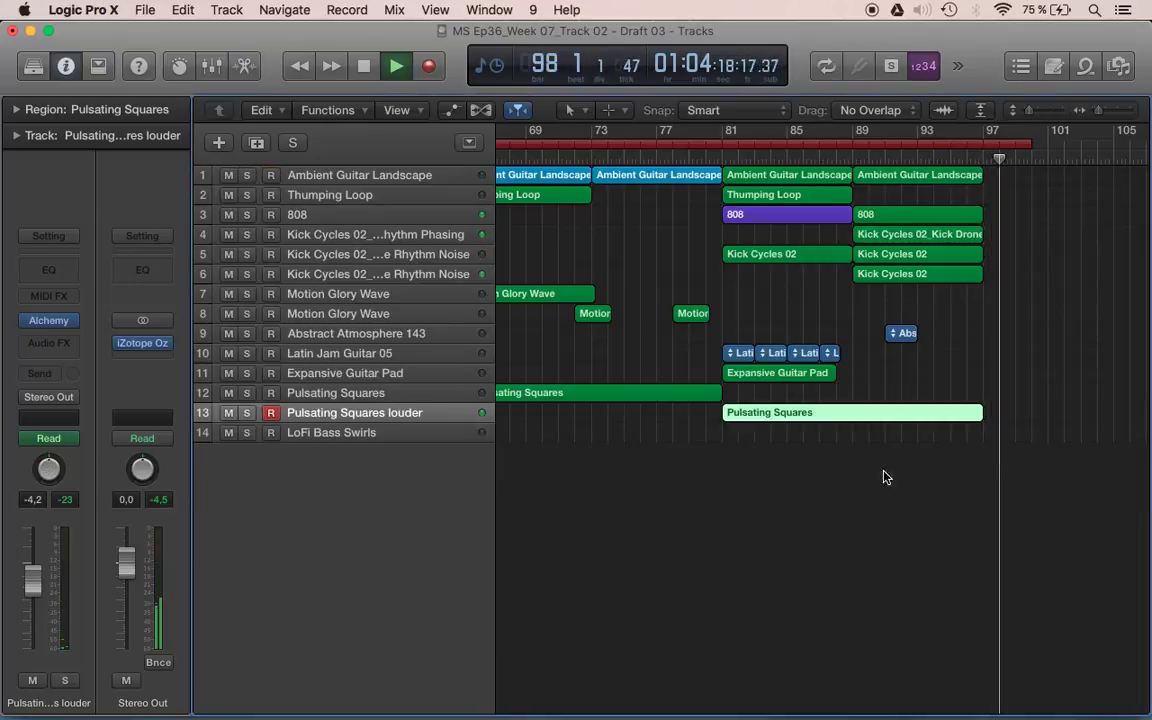
pyautogui.doubleClick(901, 415)
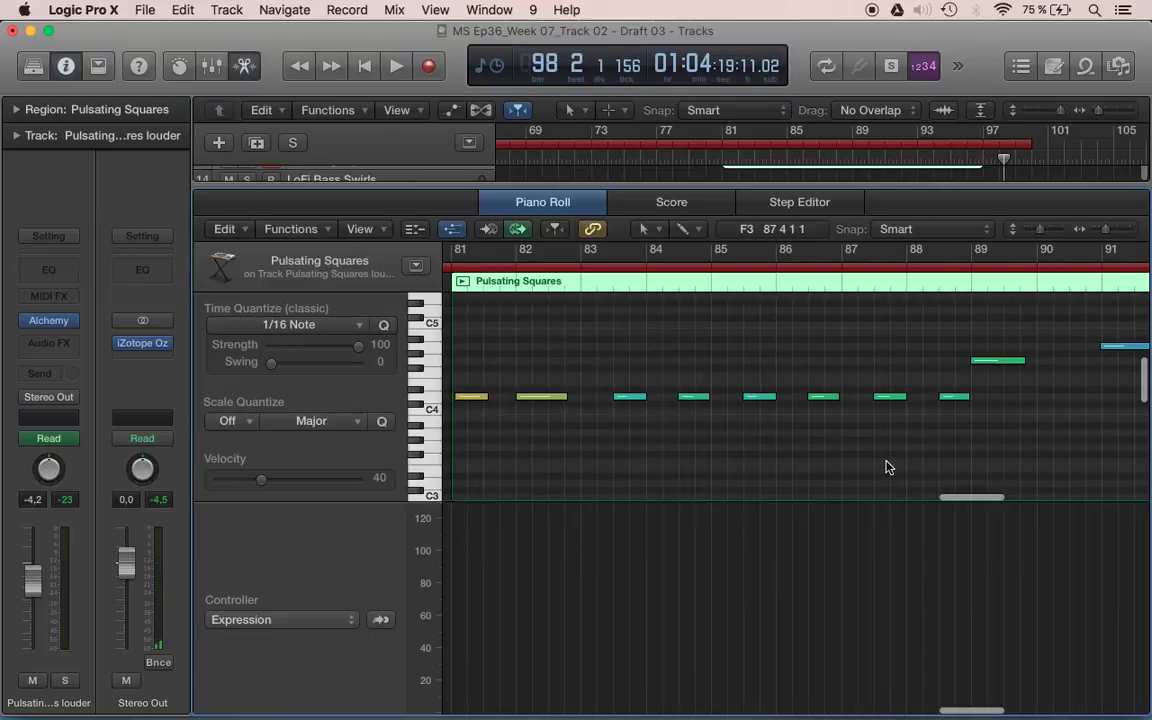
pyautogui.hscroll(8, 888, 467)
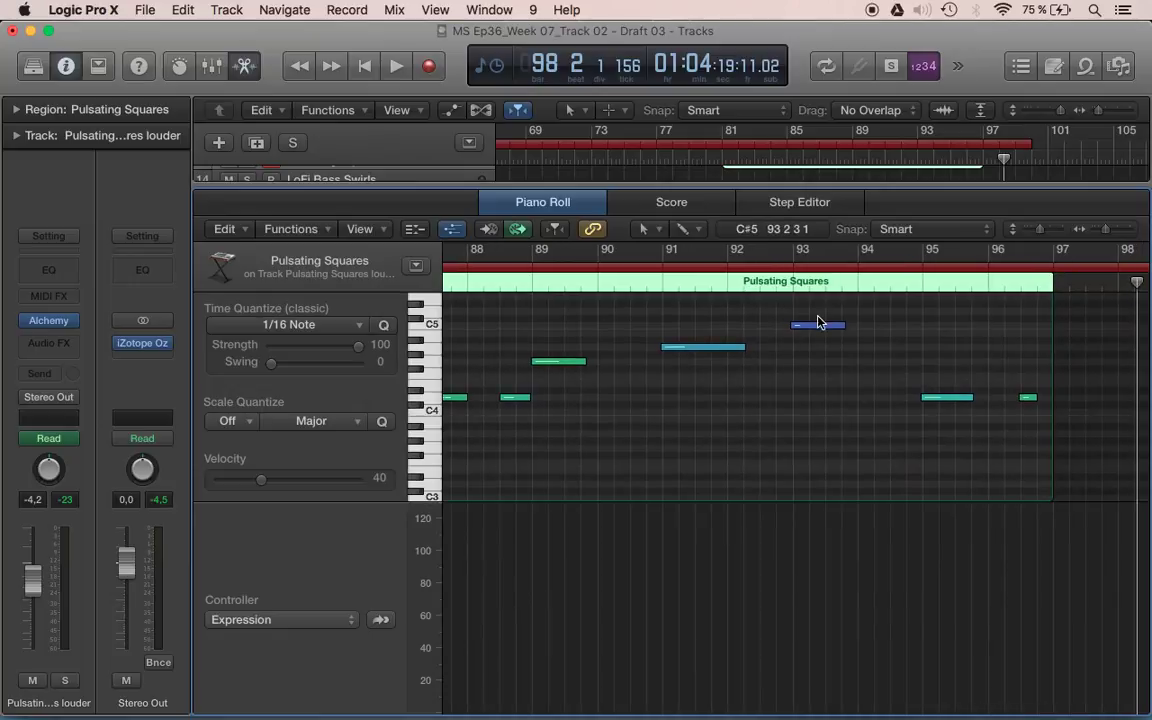
pyautogui.press('t')
pyautogui.press('v')
pyautogui.moveTo(818, 325); pyautogui.dragTo(818, 268)
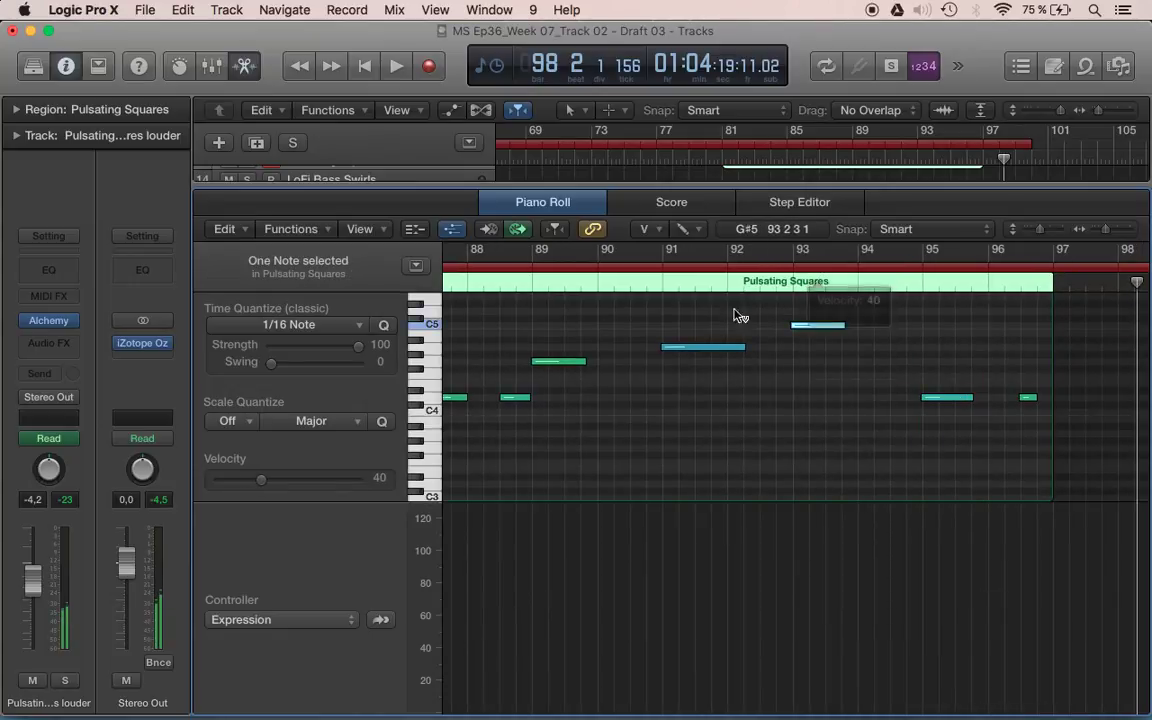
pyautogui.moveTo(705, 345); pyautogui.dragTo(707, 298)
pyautogui.hscroll(-5, 708, 298)
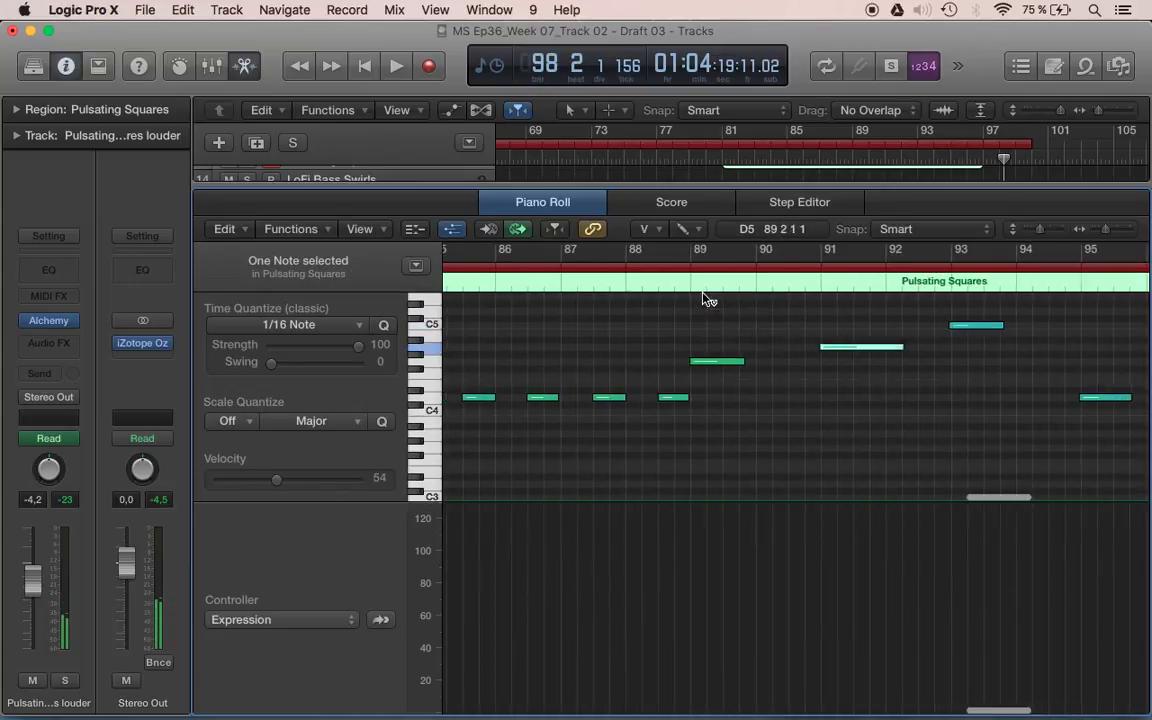
# Step: Play the region from about bar 88 to its end to check the note velocities, and close the Piano Roll
pyautogui.click(679, 283)
pyautogui.press('space')
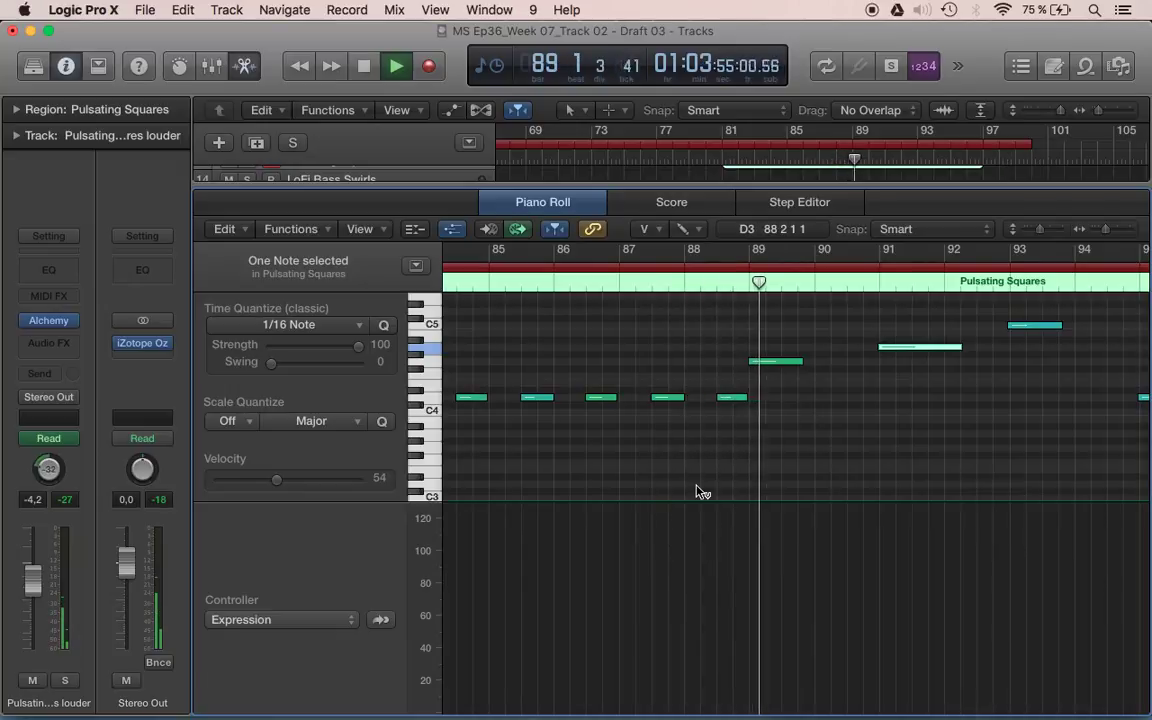
pyautogui.hscroll(5, 697, 489)
pyautogui.click(792, 460)
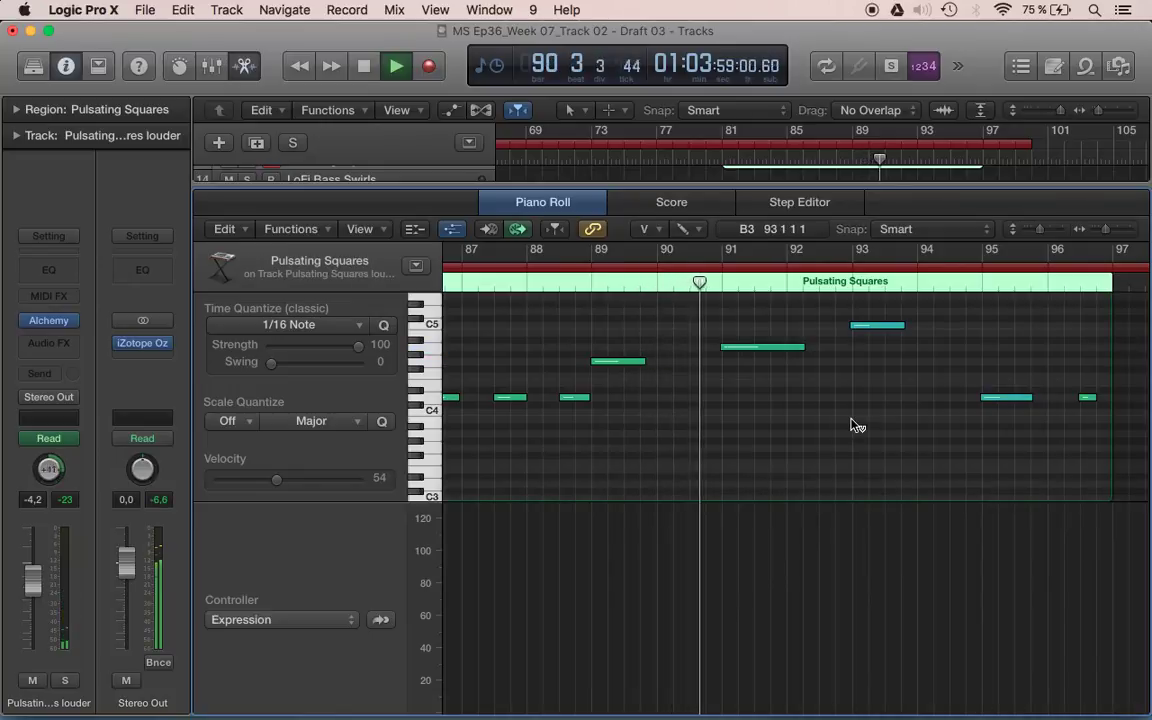
pyautogui.hscroll(2, 857, 426)
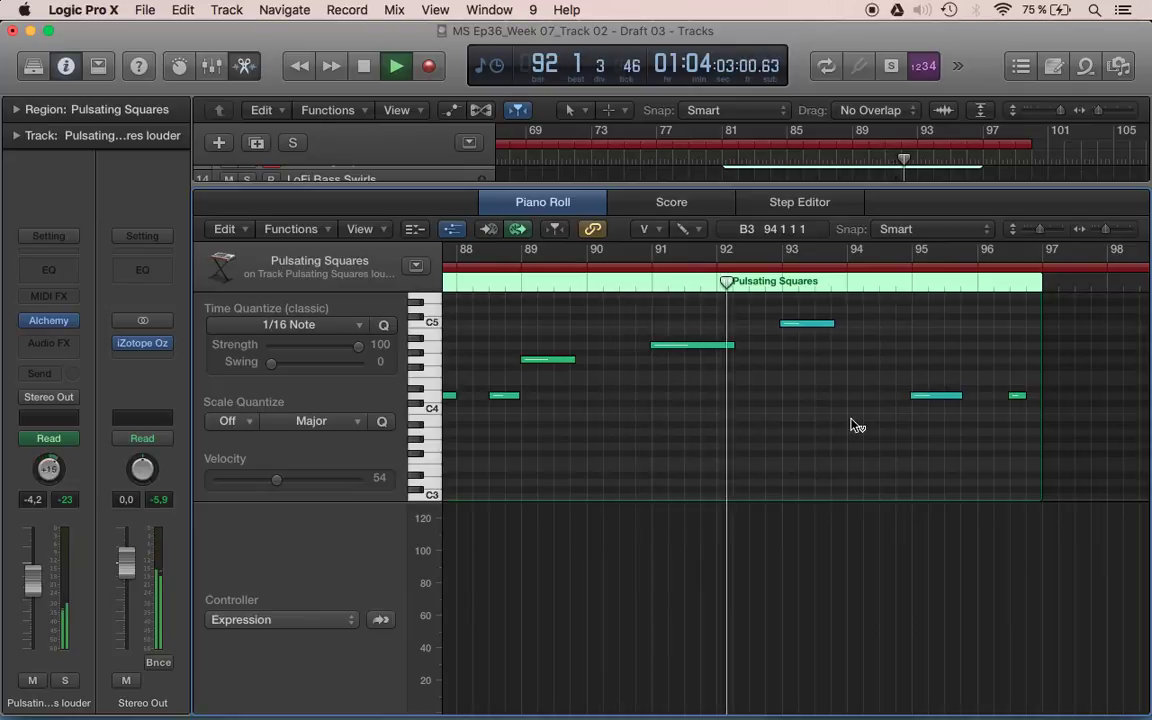
pyautogui.hscroll(3, 857, 426)
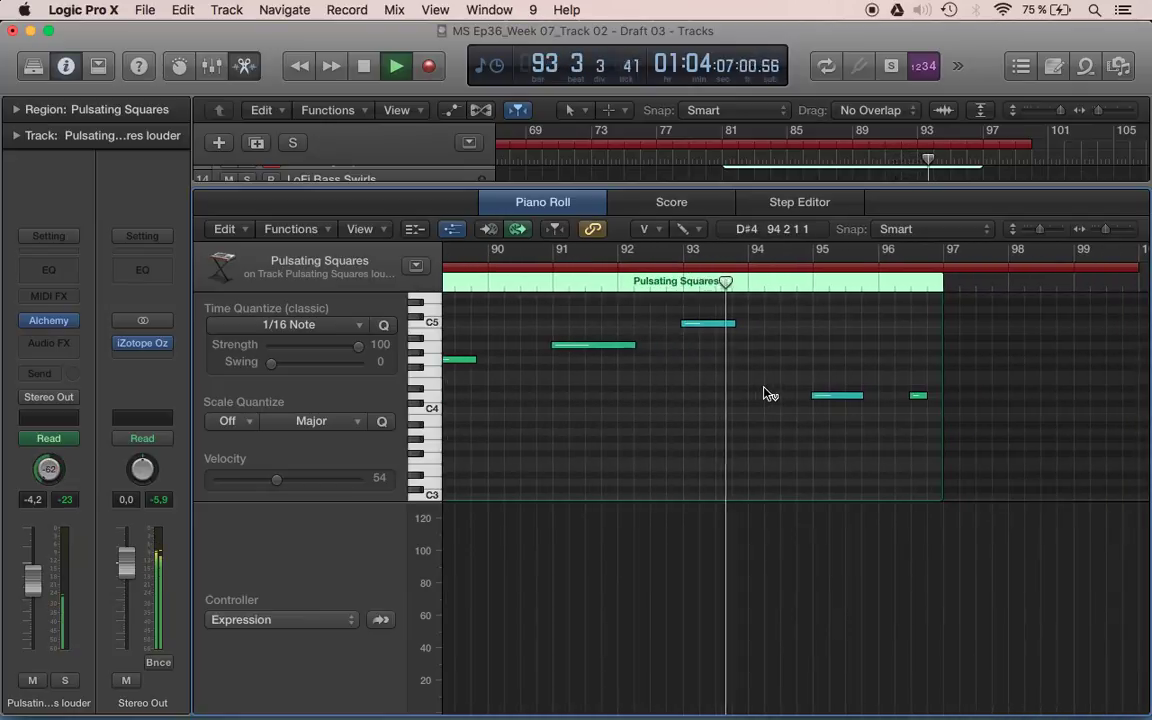
pyautogui.scroll(3, 869, 430)
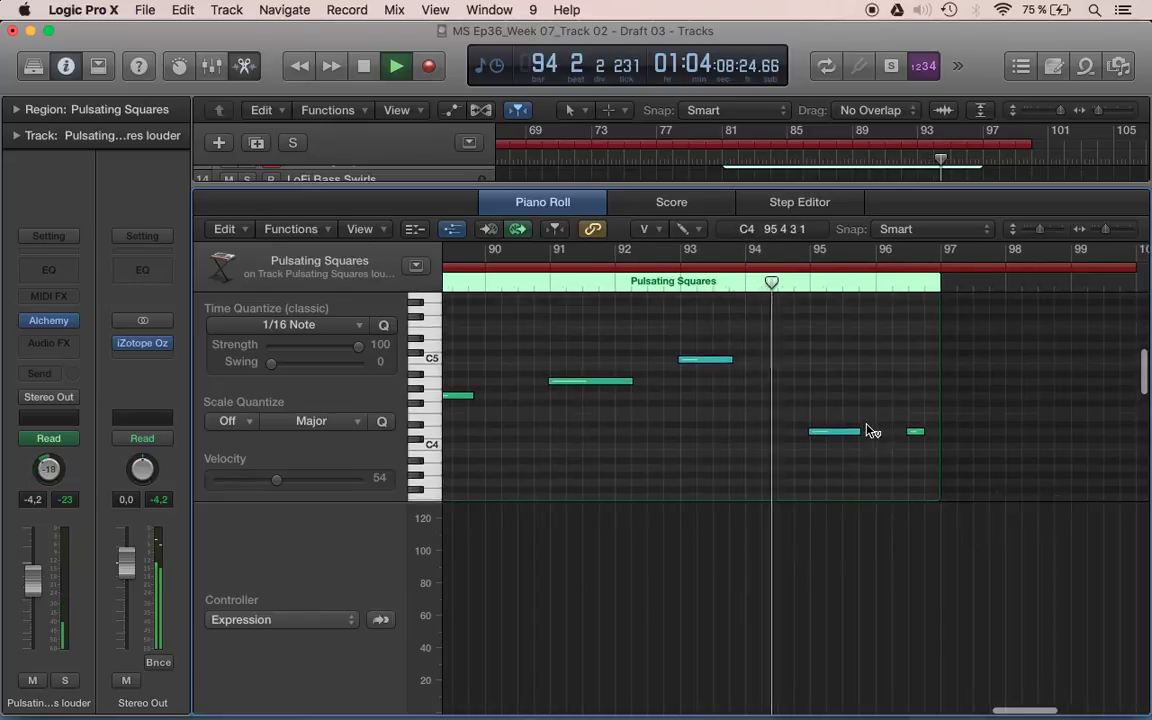
pyautogui.scroll(-2, 800, 429)
pyautogui.hscroll(5, 800, 429)
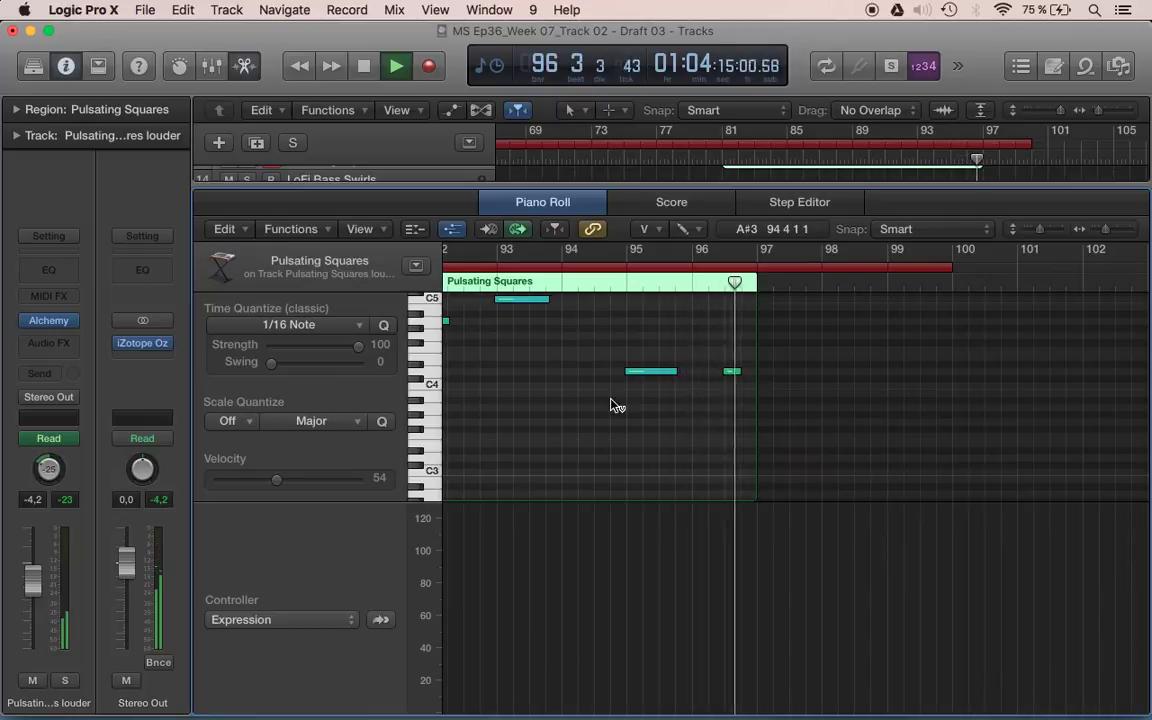
pyautogui.press('p')
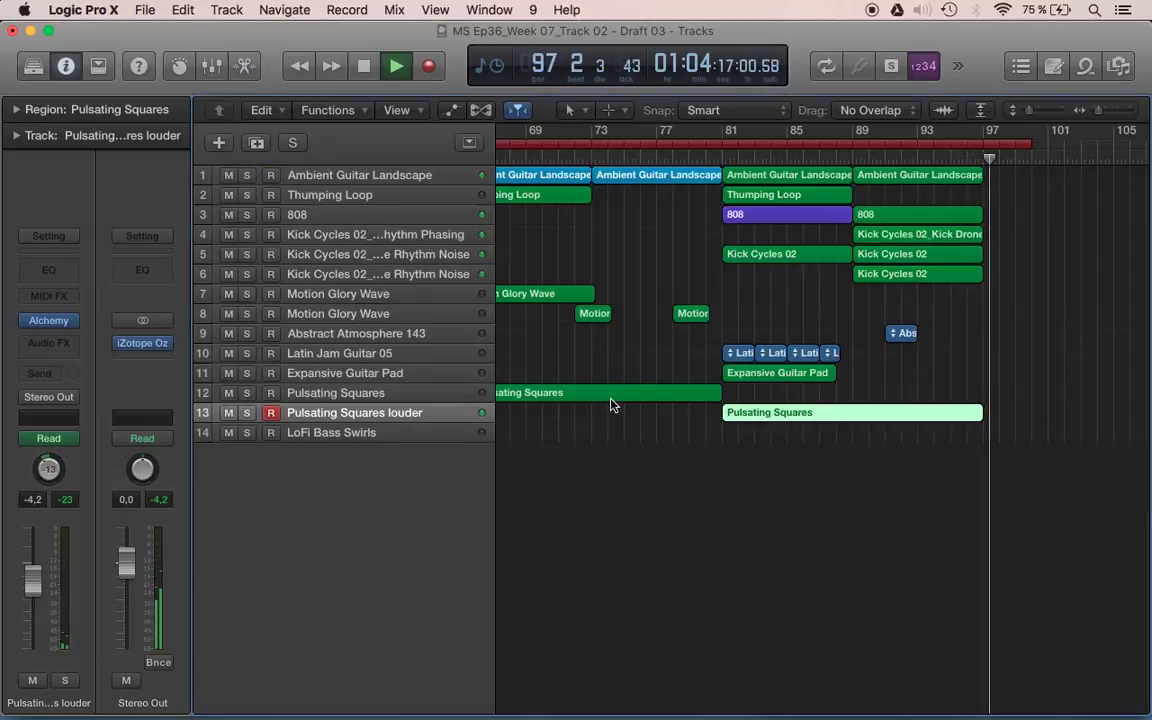
# Step: Save the project, stop playback and return the playhead to bar 1
pyautogui.press('super+s')
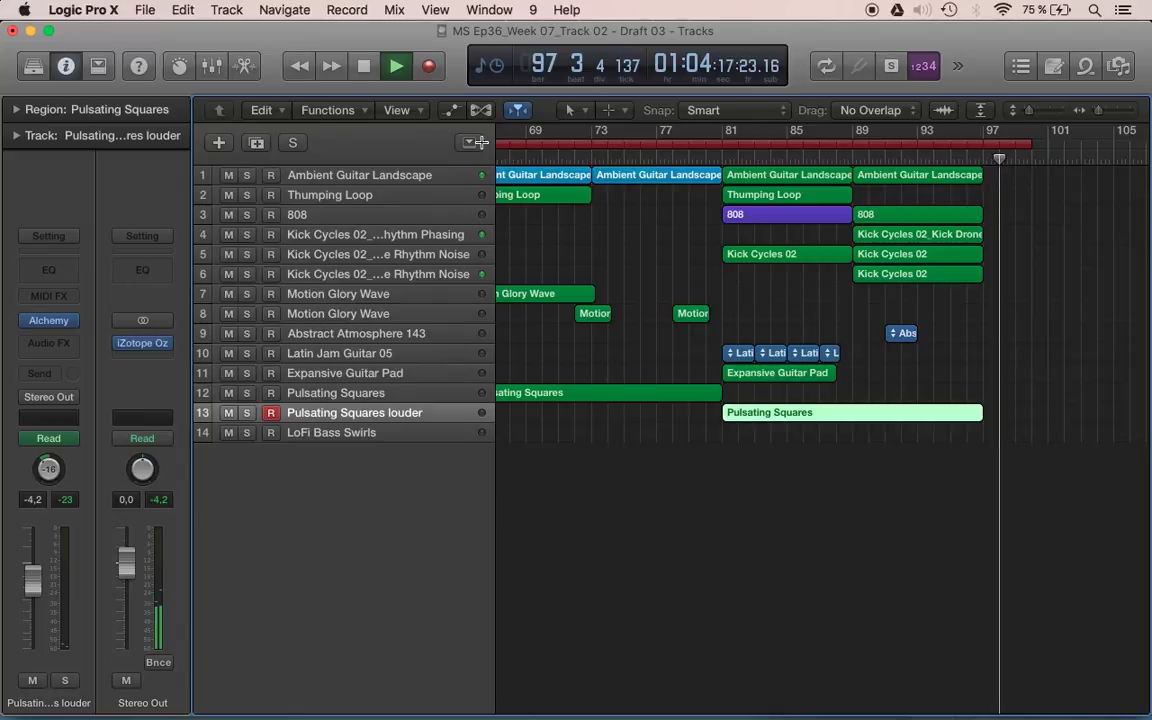
pyautogui.doubleClick(366, 72)
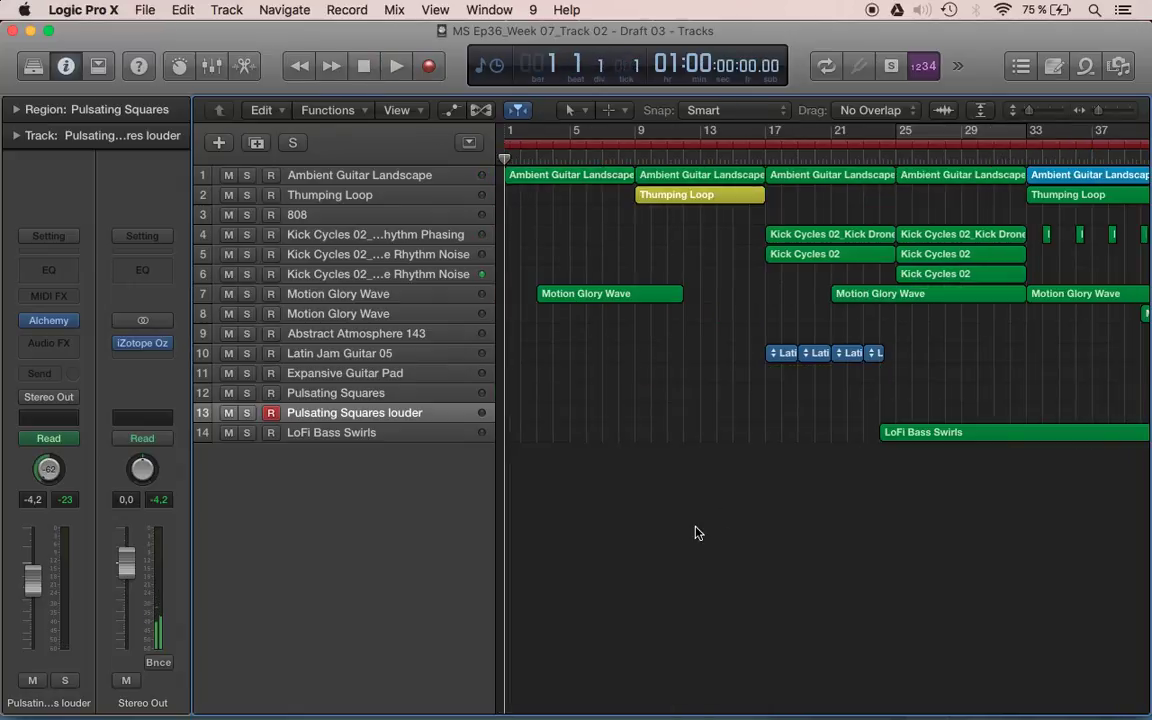
pyautogui.scroll(-5, 718, 542)
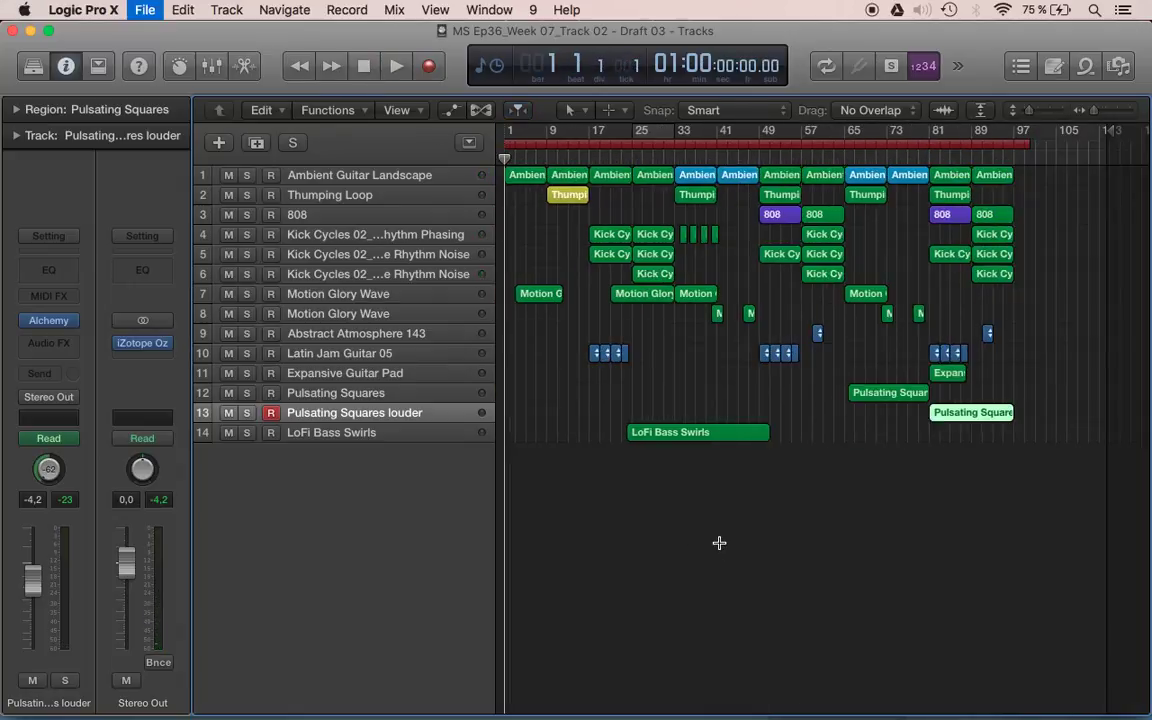
pyautogui.press('super+Tab')
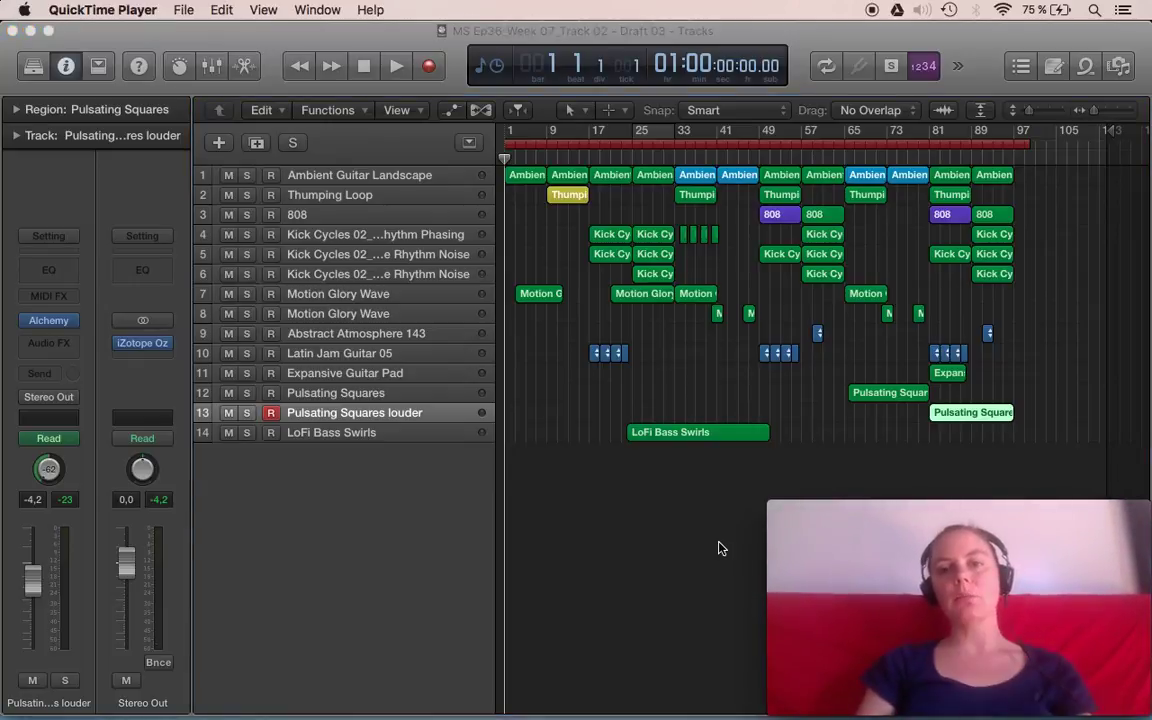
pyautogui.click(718, 548)
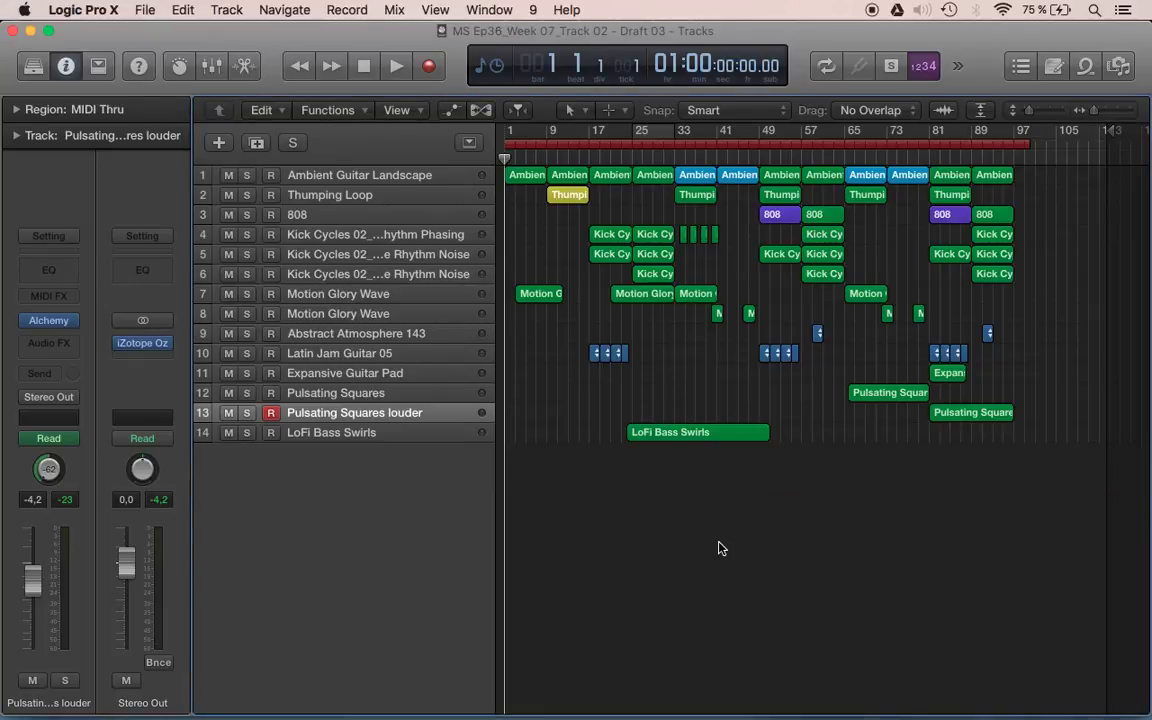
# Step: Play the song from the start and mute the Thumping Loop region at bar 9
pyautogui.click(396, 66)
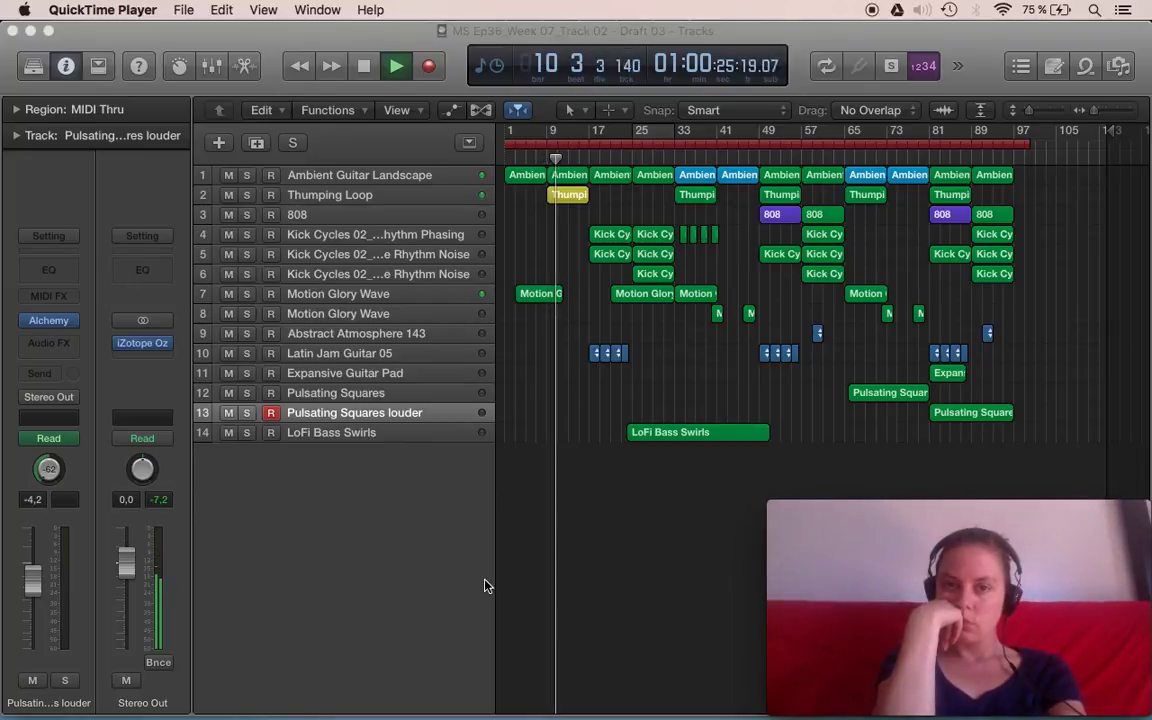
pyautogui.click(590, 195)
pyautogui.hotkey('ctrl', 'm')
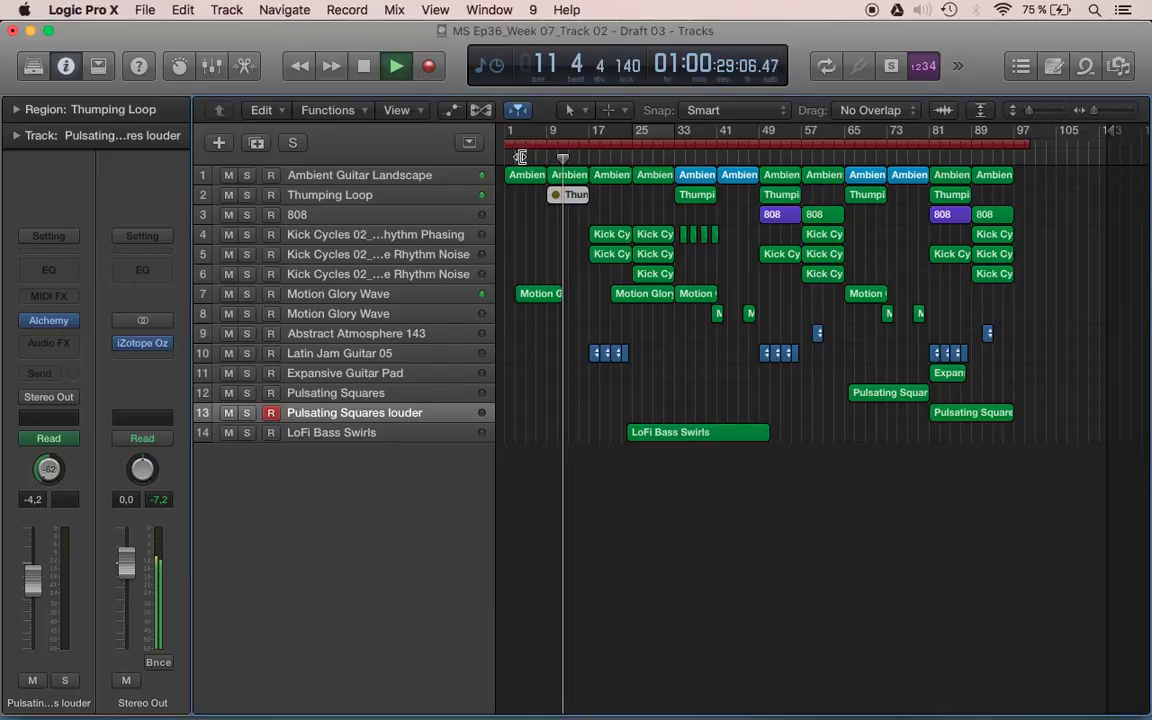
# Step: Restart playback from bar 1 to hear the full arrangement, and save the project
pyautogui.click(368, 66)
pyautogui.click(367, 66)
pyautogui.press('space')
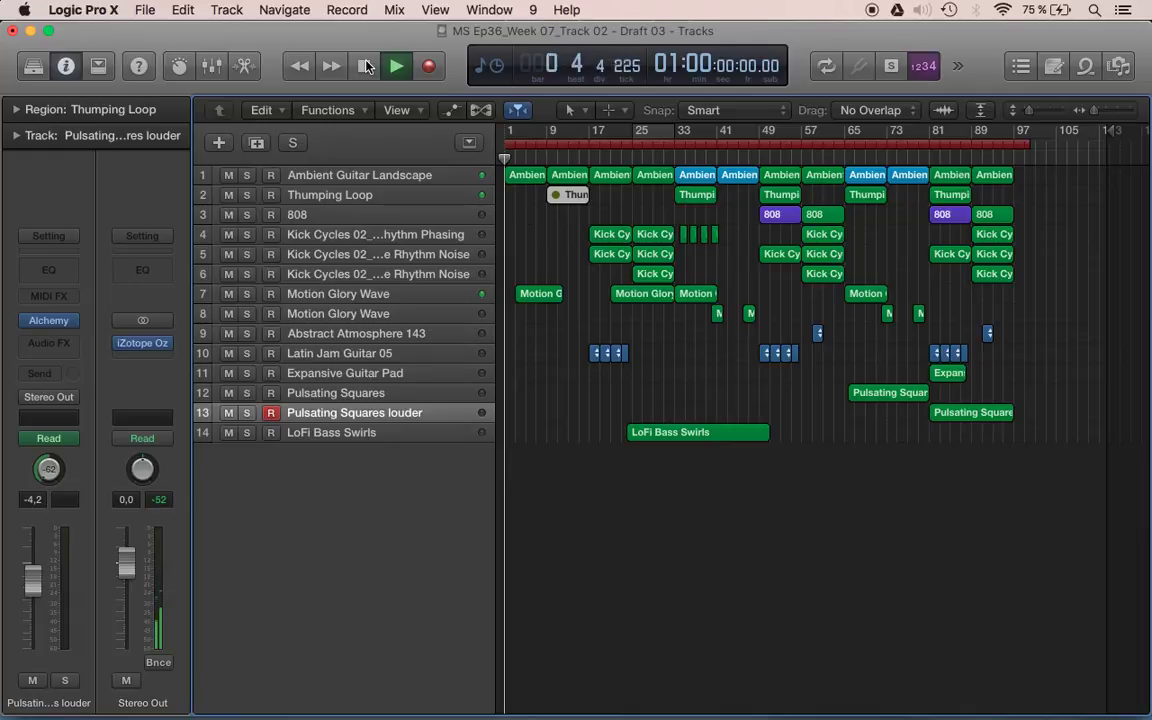
pyautogui.press('super+s')
pyautogui.press('super+Tab')
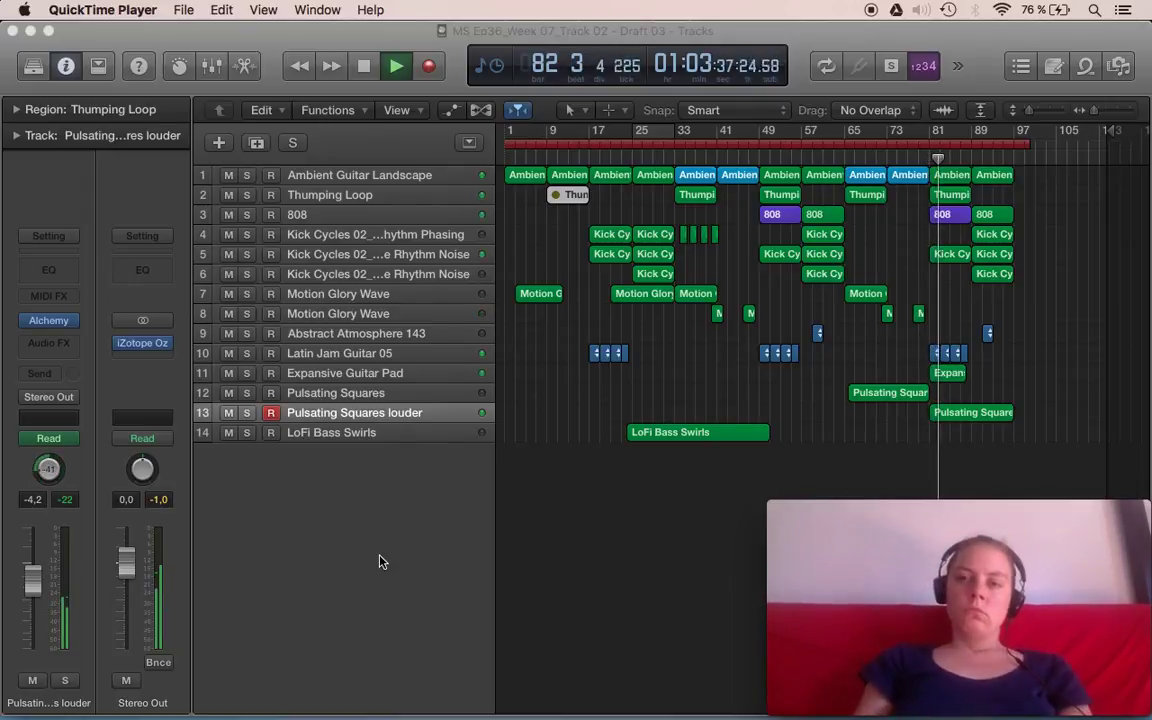
# Step: Open the project's Note Pad and write "all good BUT...." followed by the item "- need a strong intro"
pyautogui.click(1054, 66)
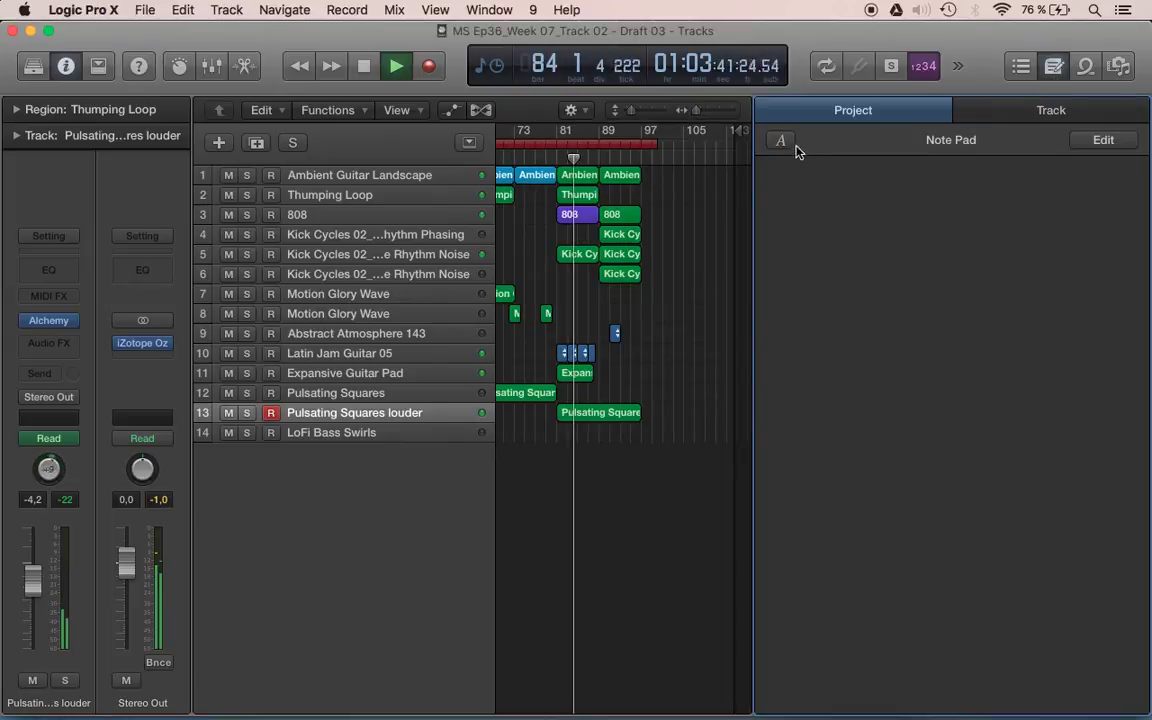
pyautogui.click(830, 292)
pyautogui.write('all ')
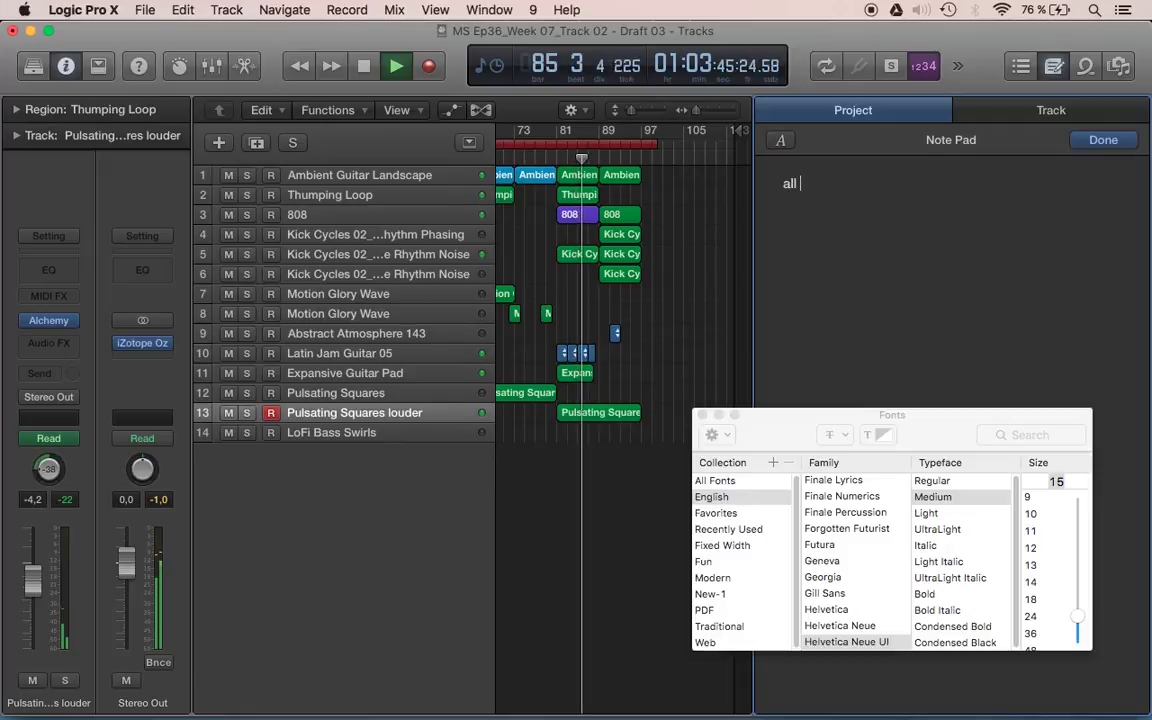
pyautogui.write('good BUT')
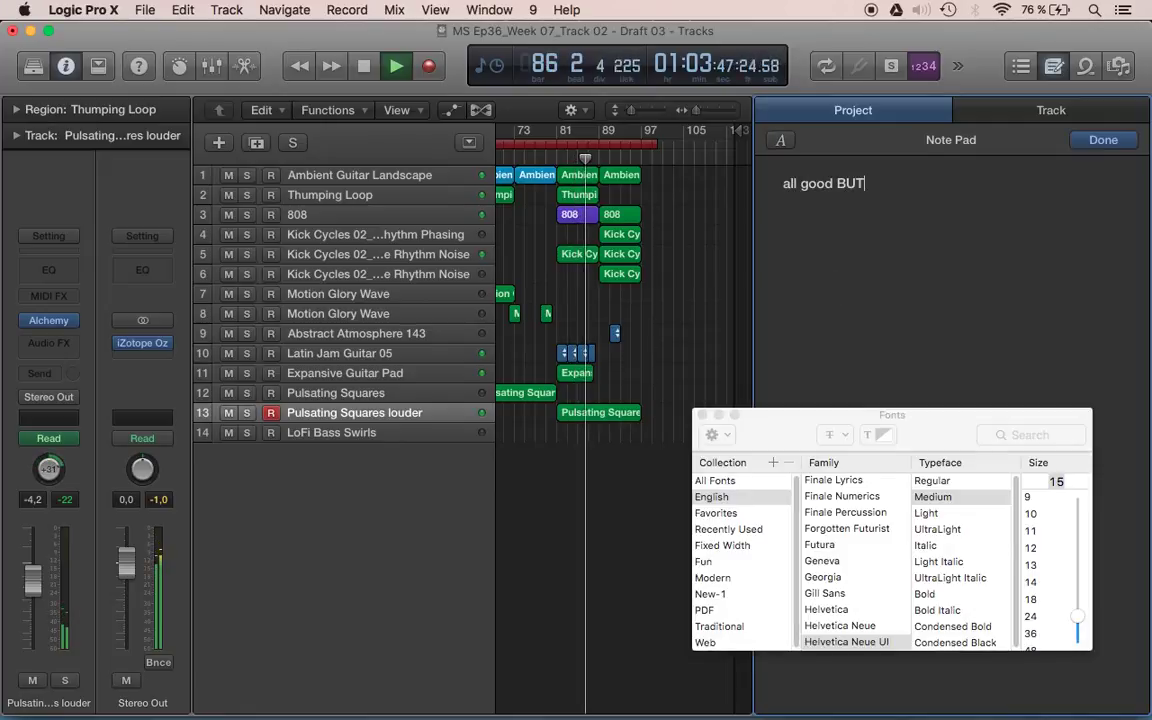
pyautogui.write('...')
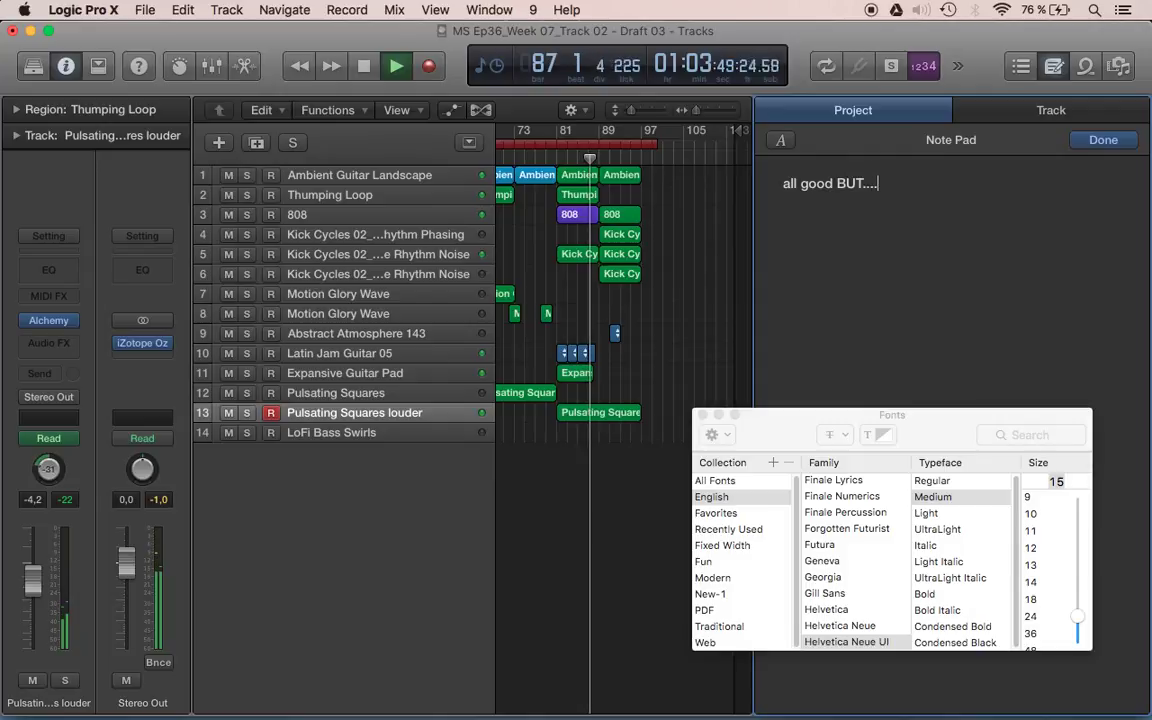
pyautogui.write('.')
pyautogui.press('Return')
pyautogui.write('- need a ')
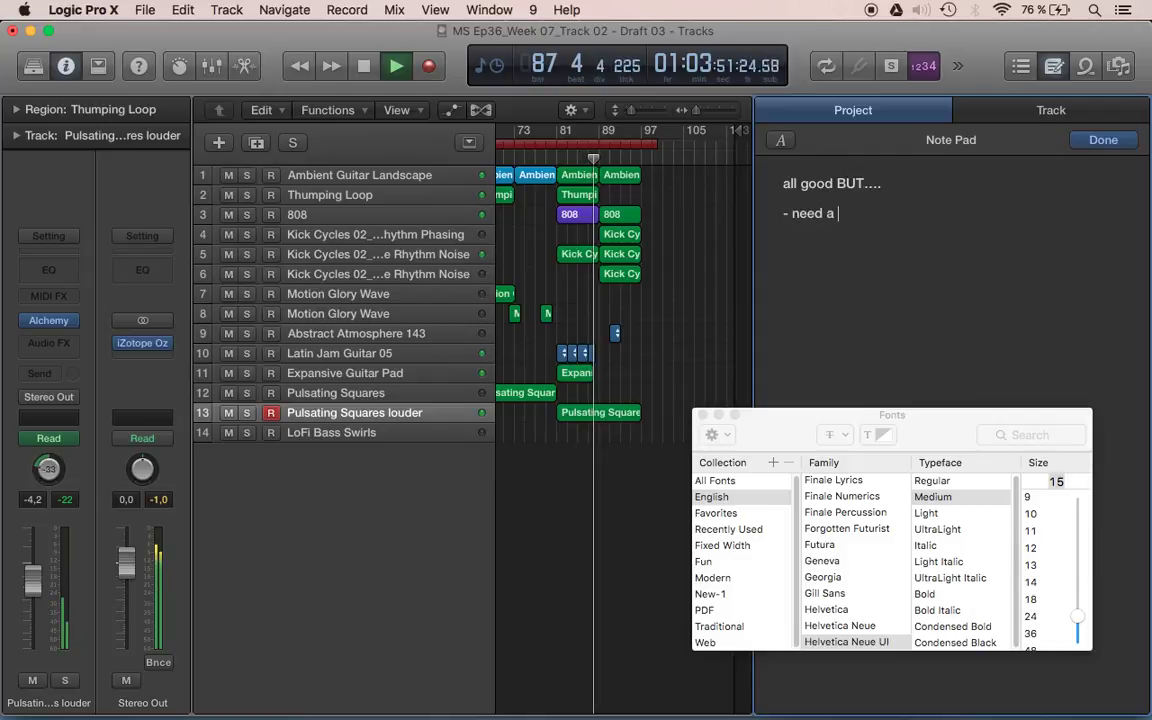
pyautogui.write('strong intr')
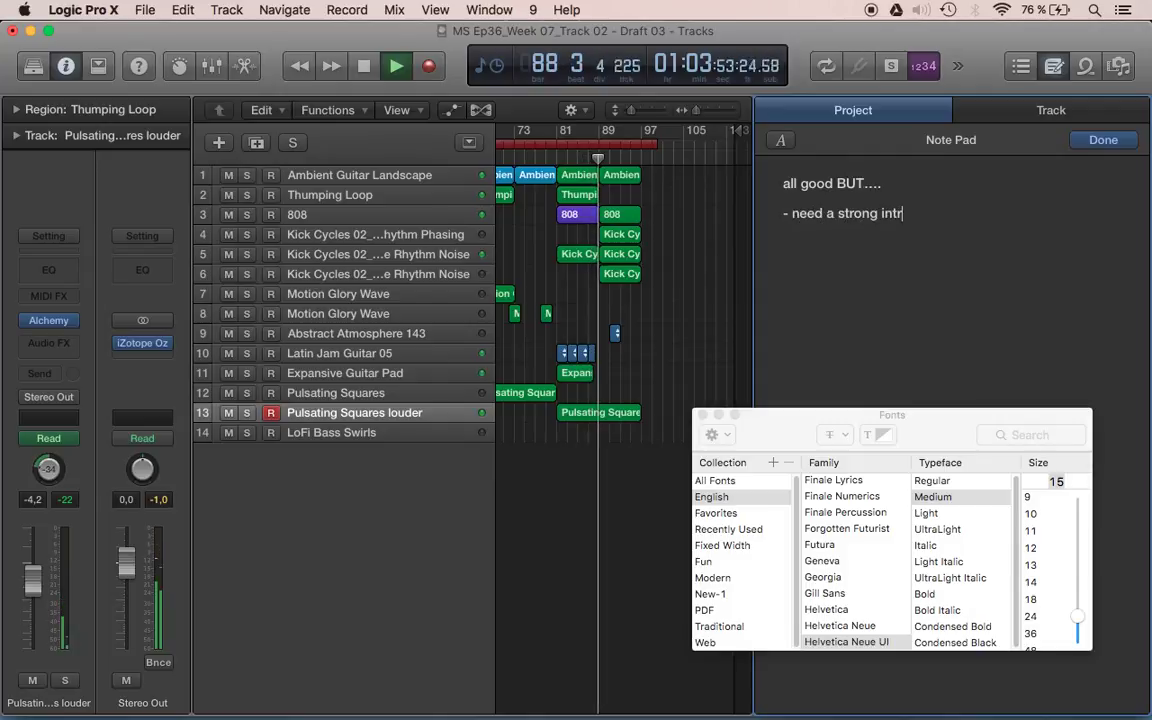
pyautogui.write('o')
pyautogui.press('Return')
# Step: Add the note "- need to make sure transitions work (a bit too abrupt for now)"
pyautogui.write('- need')
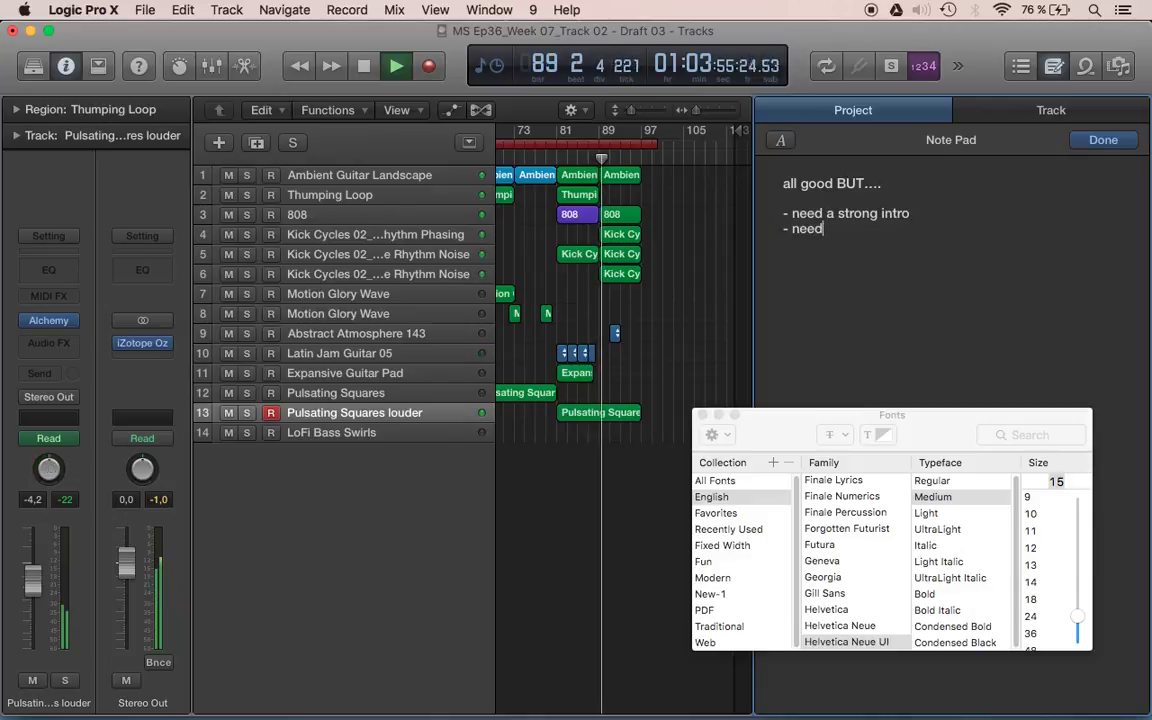
pyautogui.write(' to make sure tra')
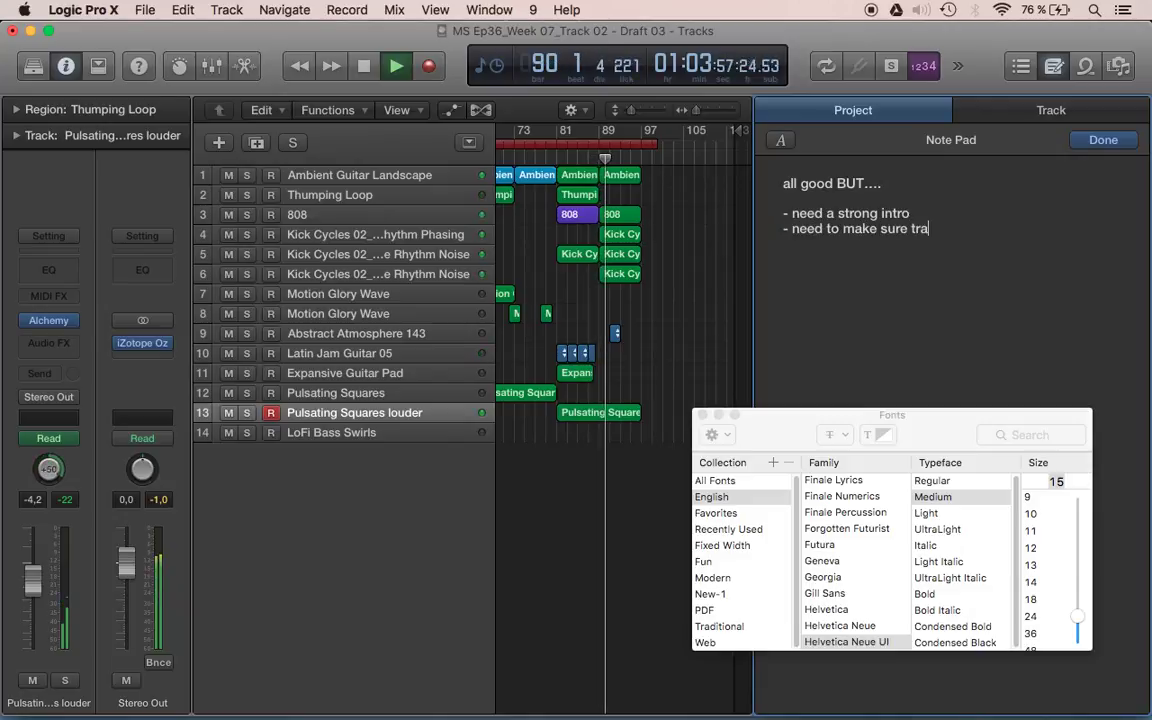
pyautogui.write('nsitions work ')
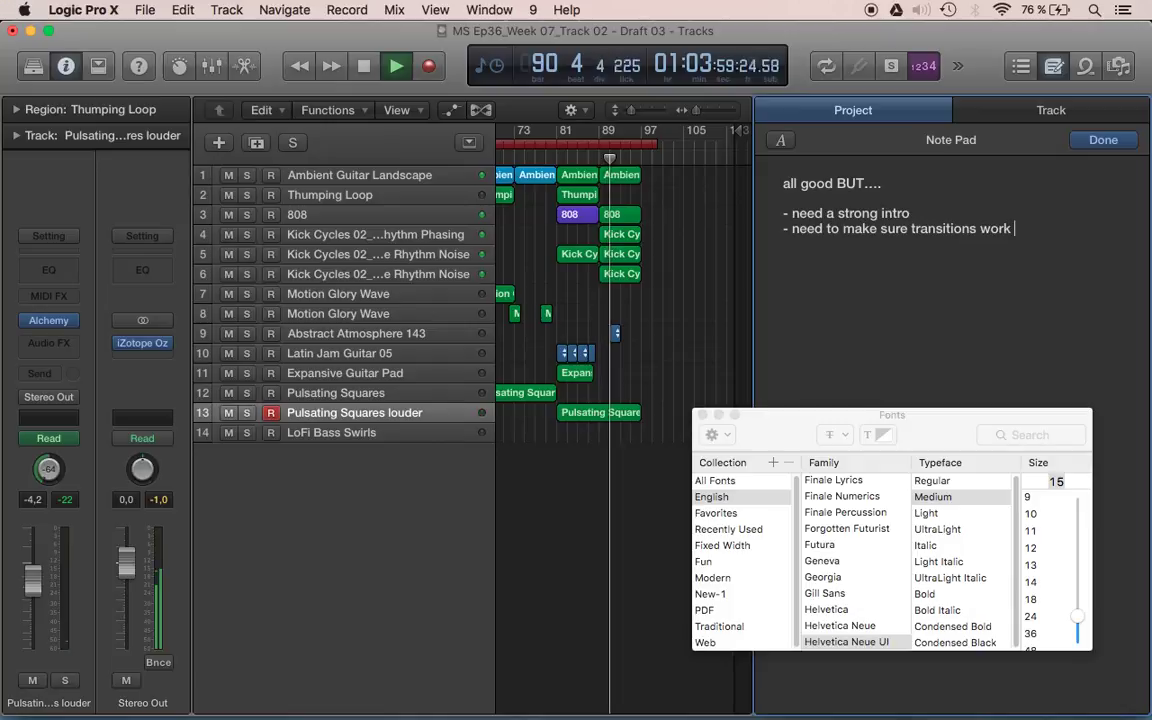
pyautogui.write('(a bit ')
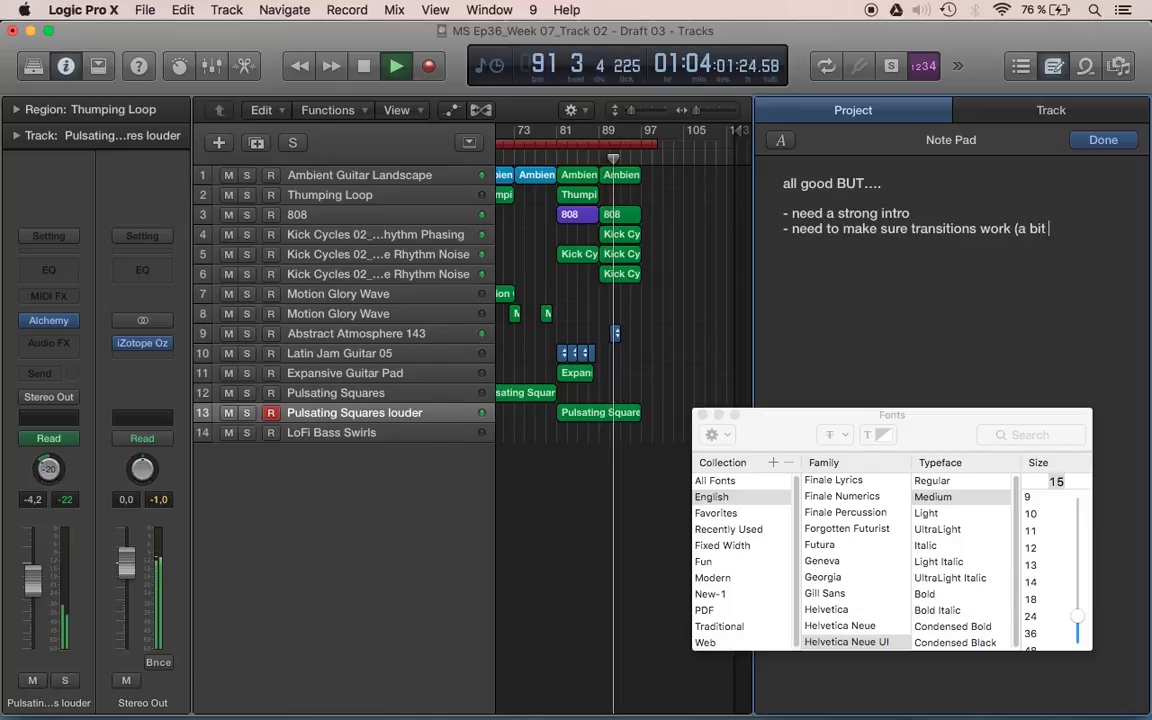
pyautogui.write('too abrupt f')
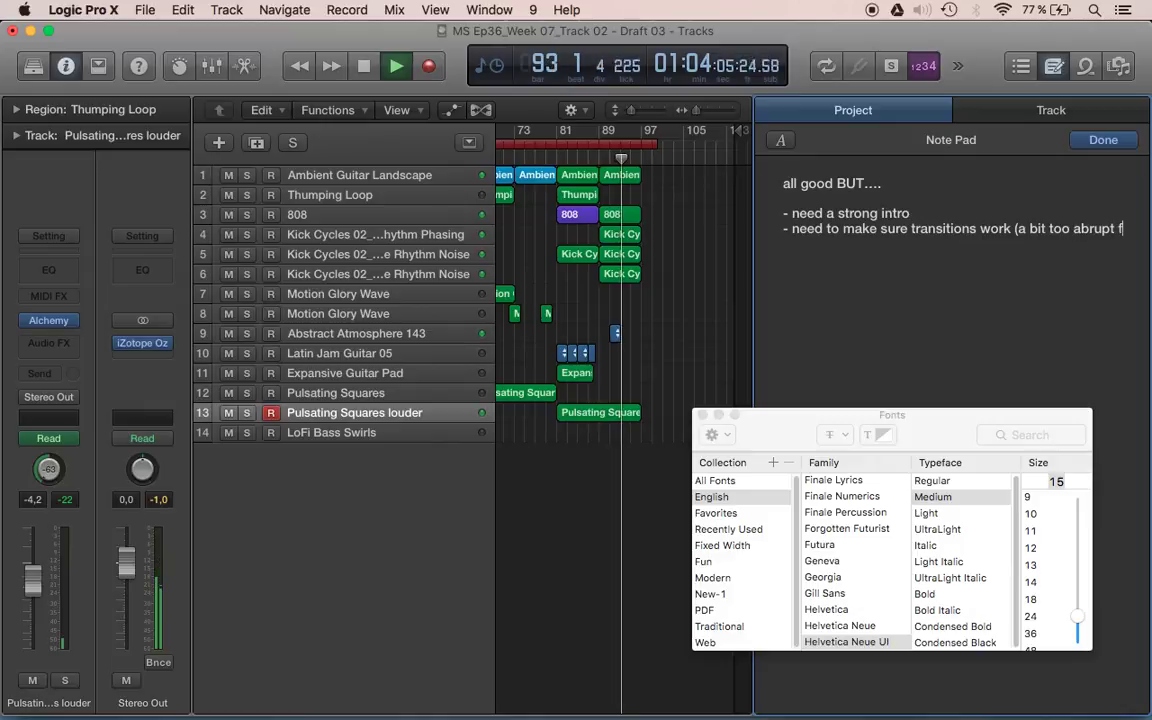
pyautogui.write('or now)')
pyautogui.press('Return')
# Step: Add the note "- need an alternative (stronger) ending for licensing purposes" and finish editing the project notes
pyautogui.write('-')
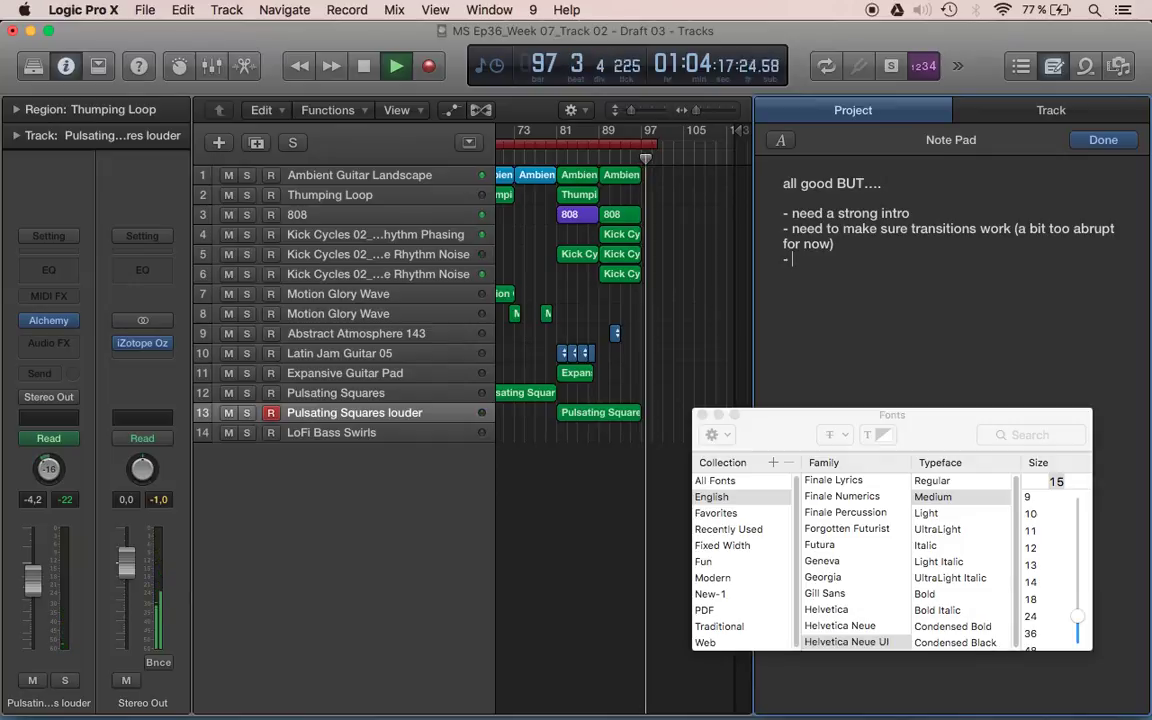
pyautogui.write('need an alter')
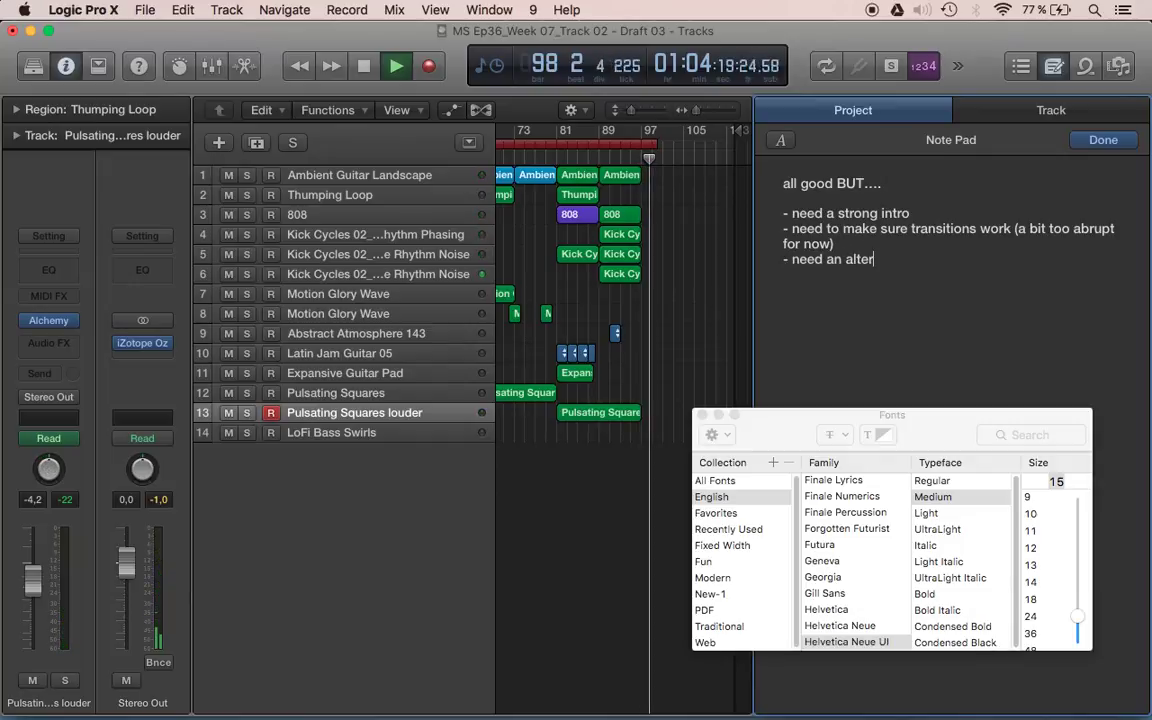
pyautogui.write('native out')
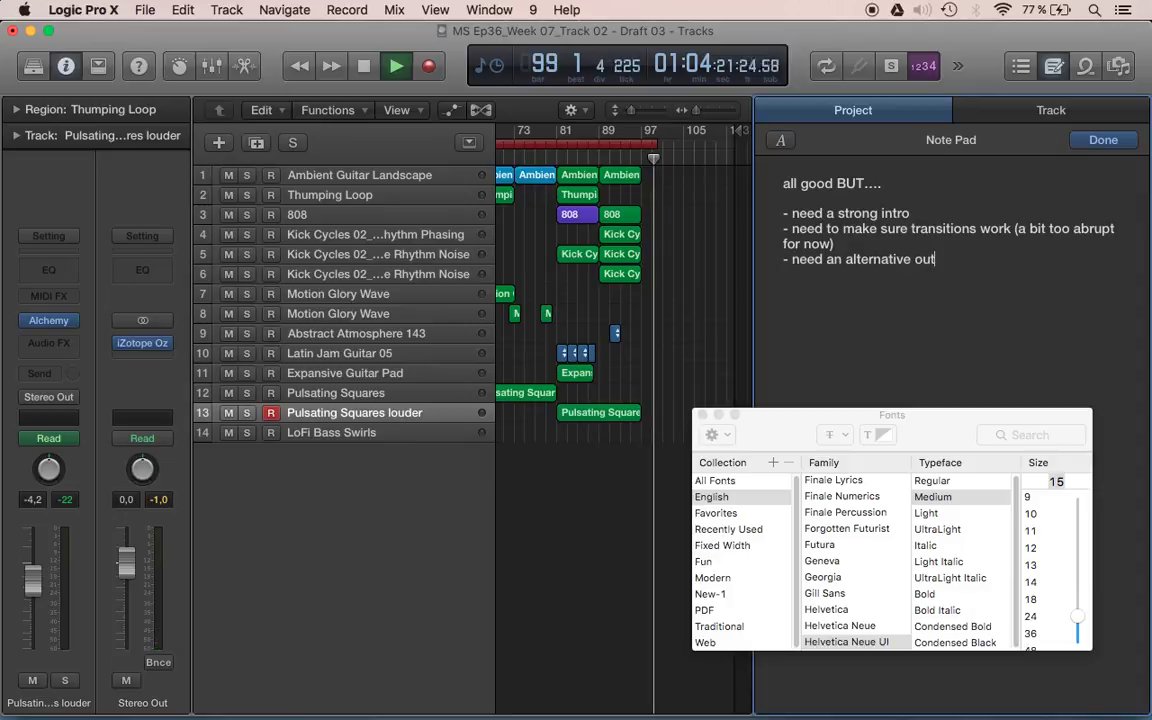
pyautogui.press('BackSpace')
pyautogui.press('BackSpace')
pyautogui.press('BackSpace')
pyautogui.write('ending')
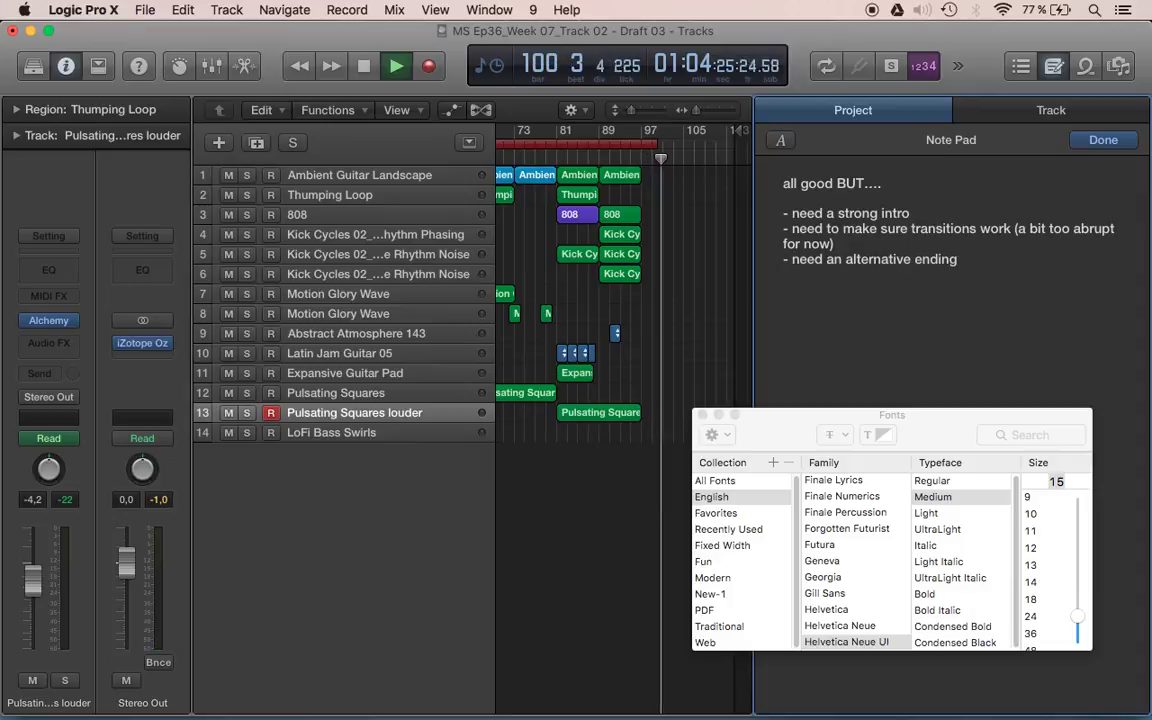
pyautogui.write('(stronger)')
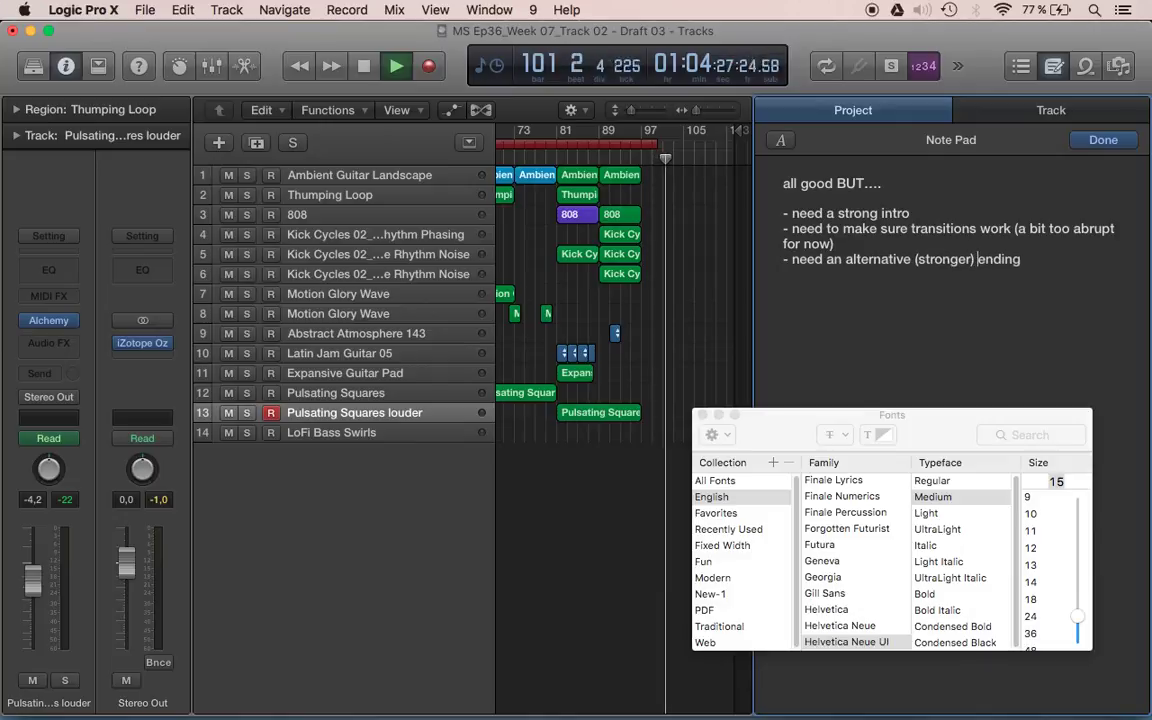
pyautogui.click(1036, 265)
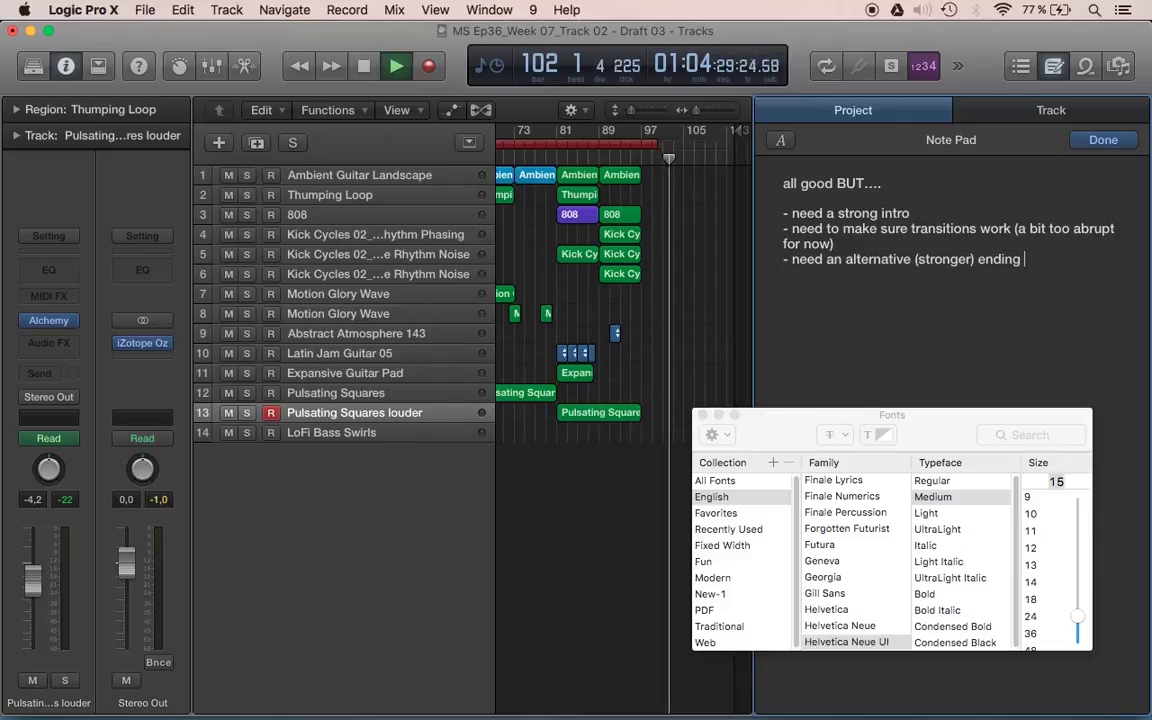
pyautogui.write('for li')
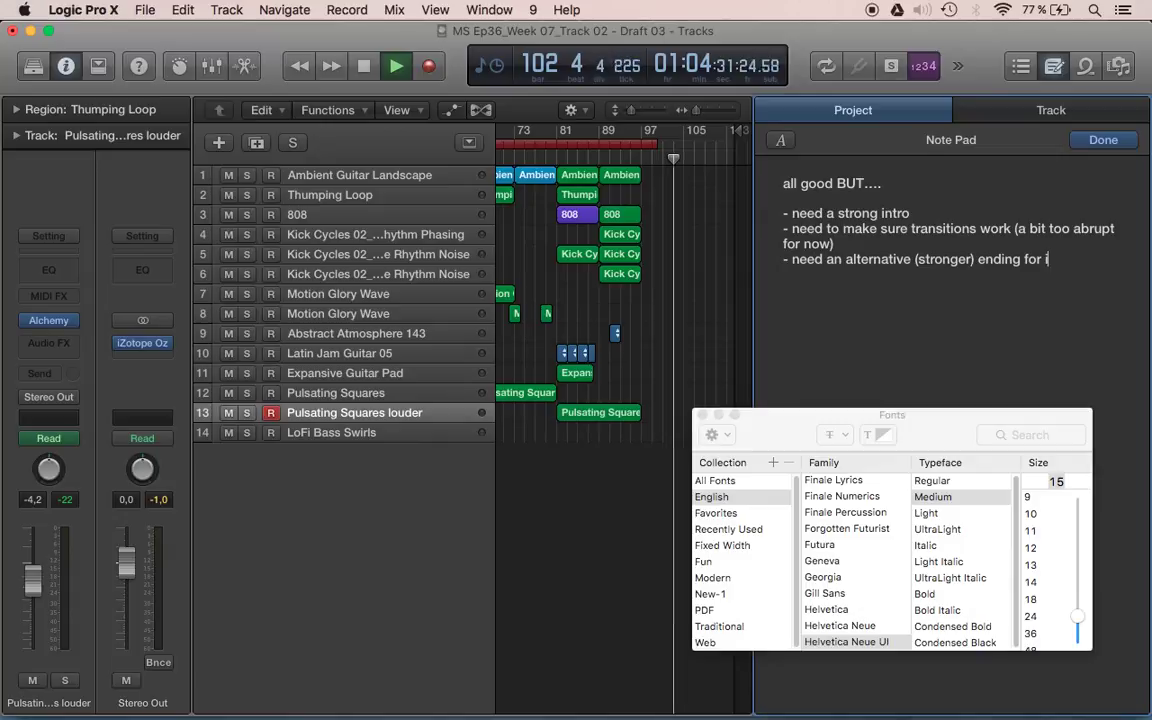
pyautogui.write('ce')
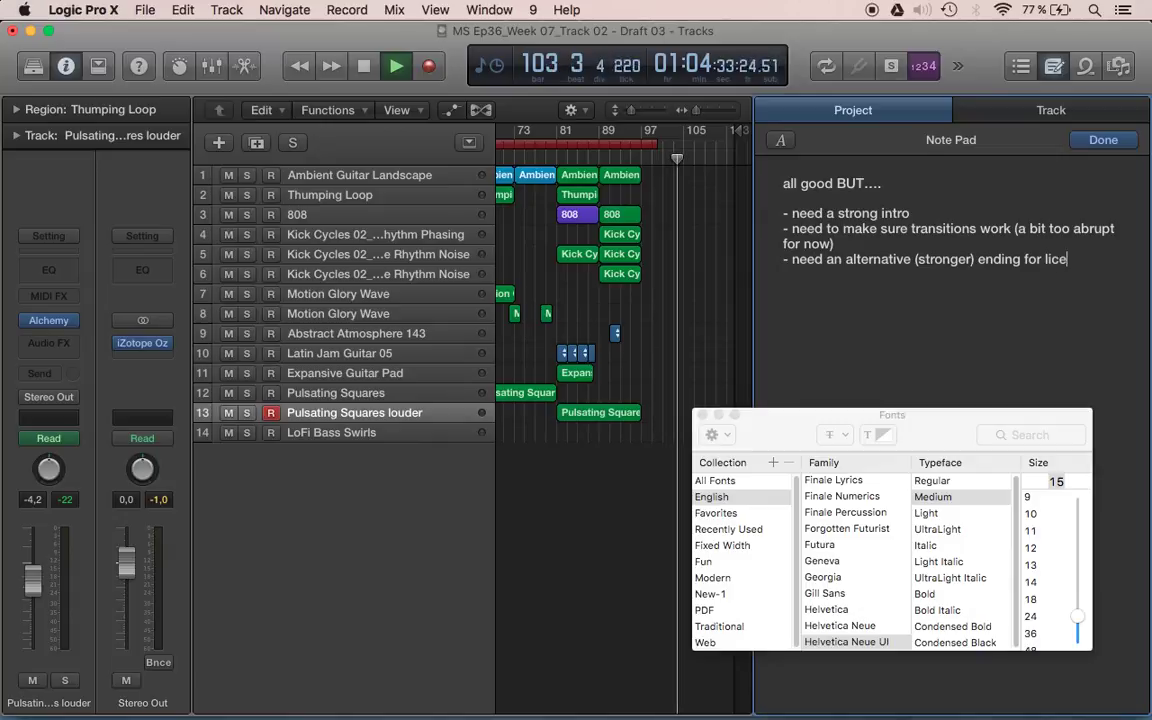
pyautogui.write('nsing purposes')
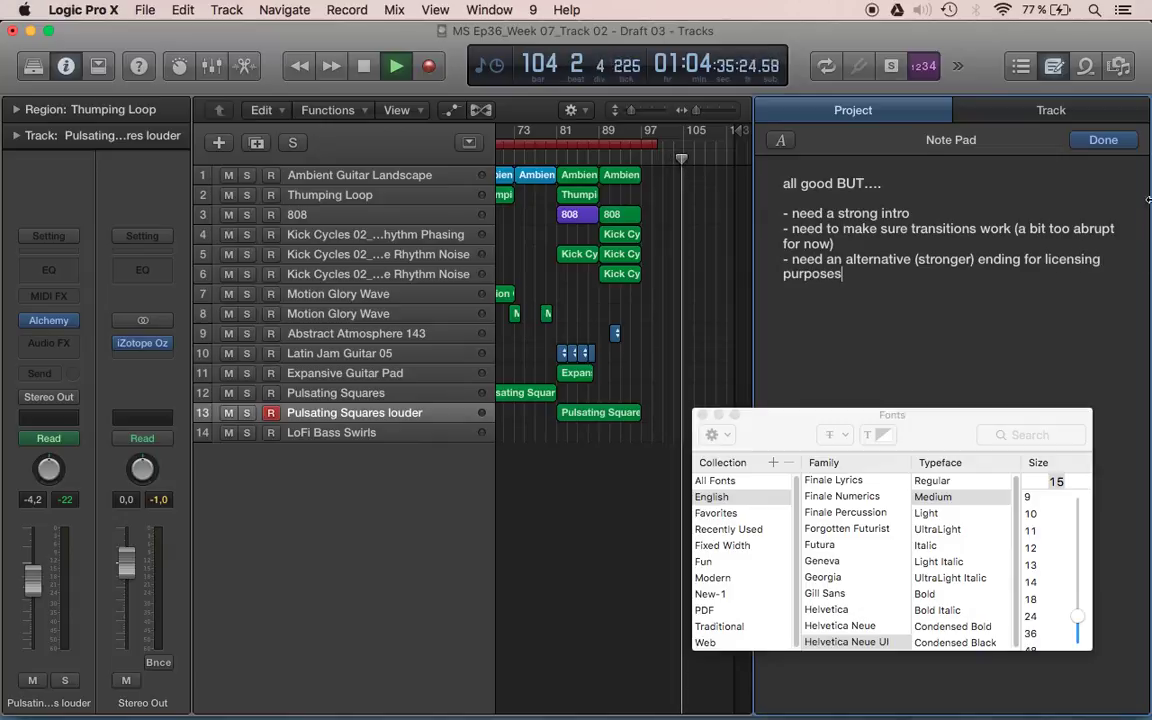
pyautogui.click(1104, 143)
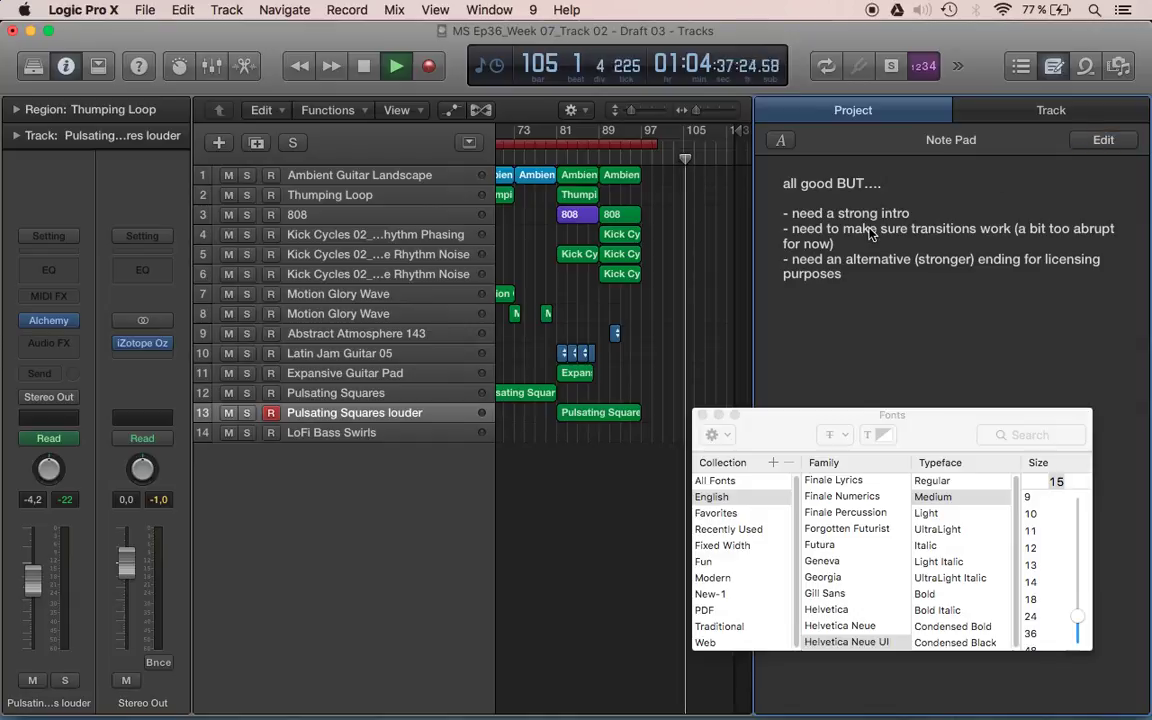
# Step: Save the project with its notes, stop playback and return the playhead to the beginning
pyautogui.press('super+s')
pyautogui.click(366, 66)
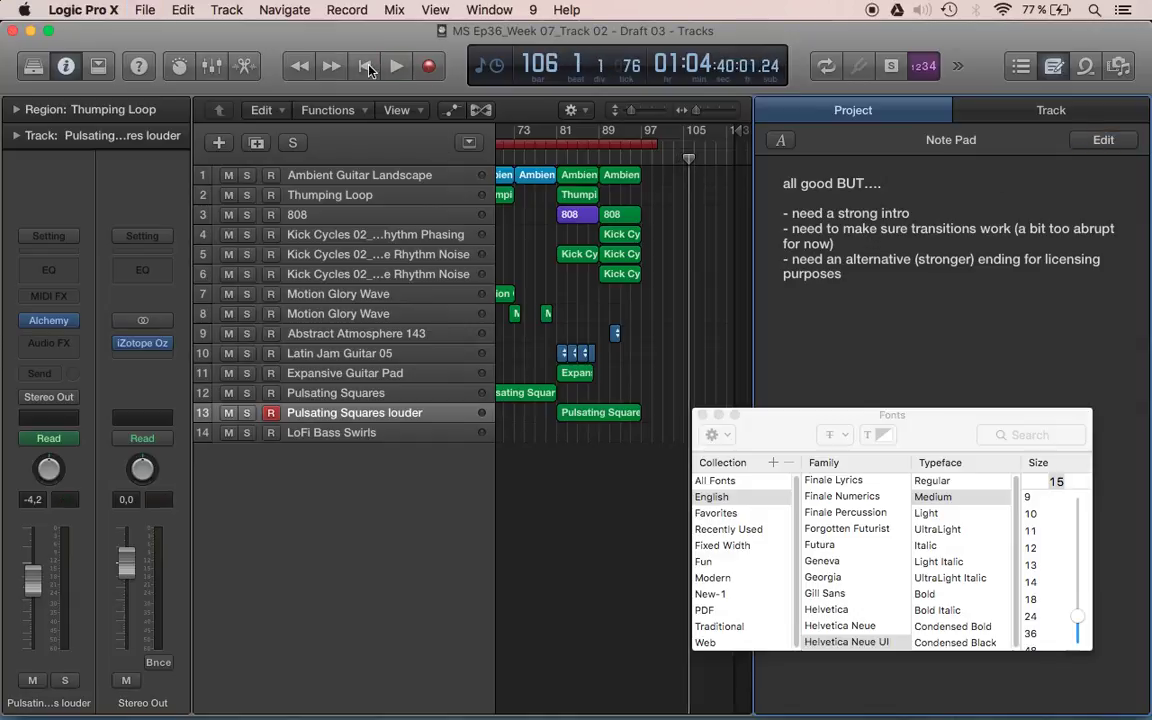
pyautogui.click(367, 66)
pyautogui.press('super+Tab')
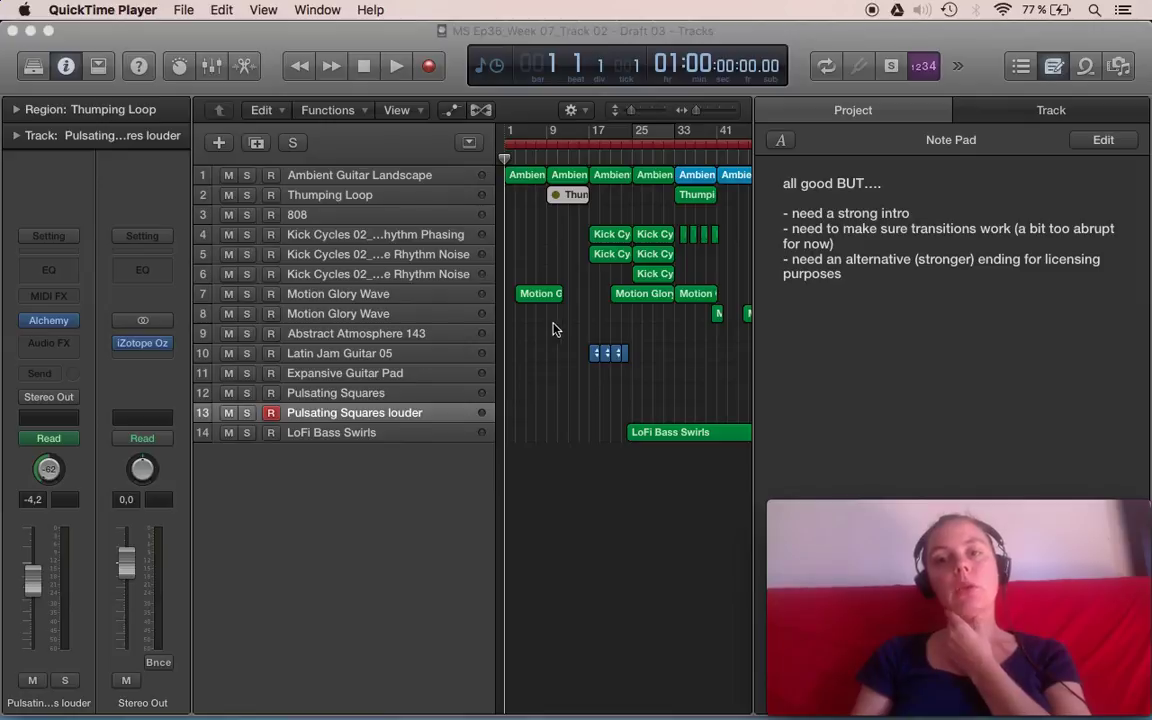
pyautogui.click(800, 198)
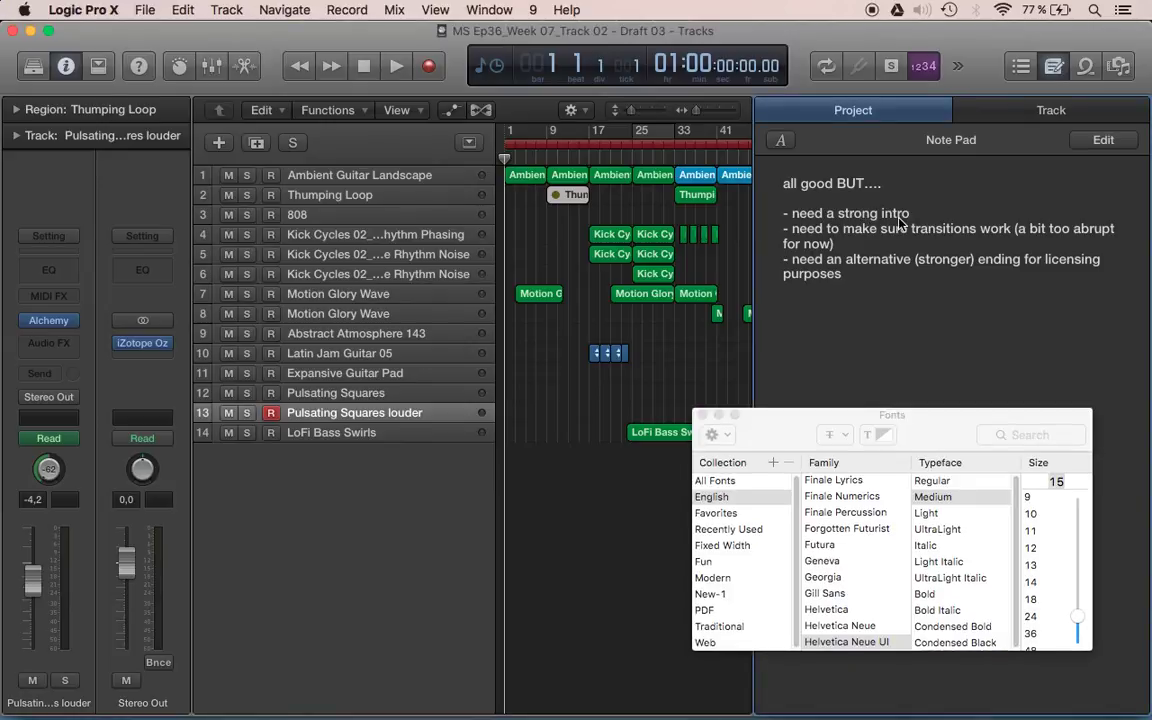
pyautogui.press('super+Tab')
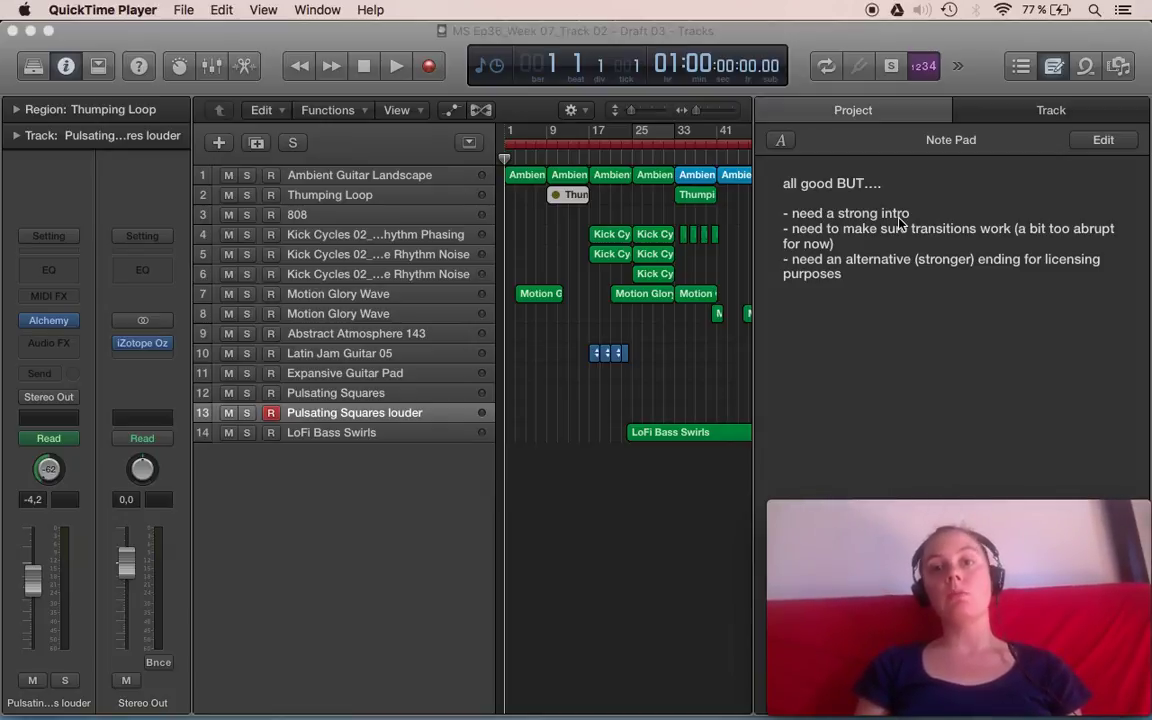
pyautogui.press('super+Tab')
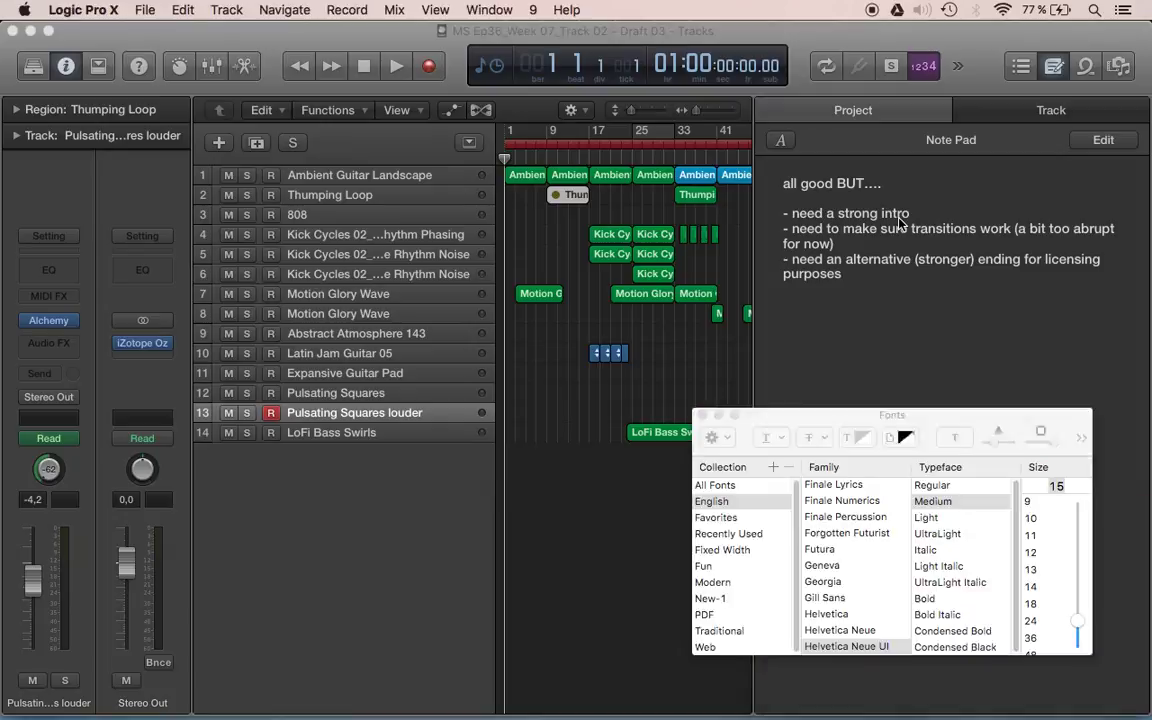
# Step: Append "(for licensing purposes)" to the "need a strong intro" item in the project notes and finish editing
pyautogui.click(806, 162)
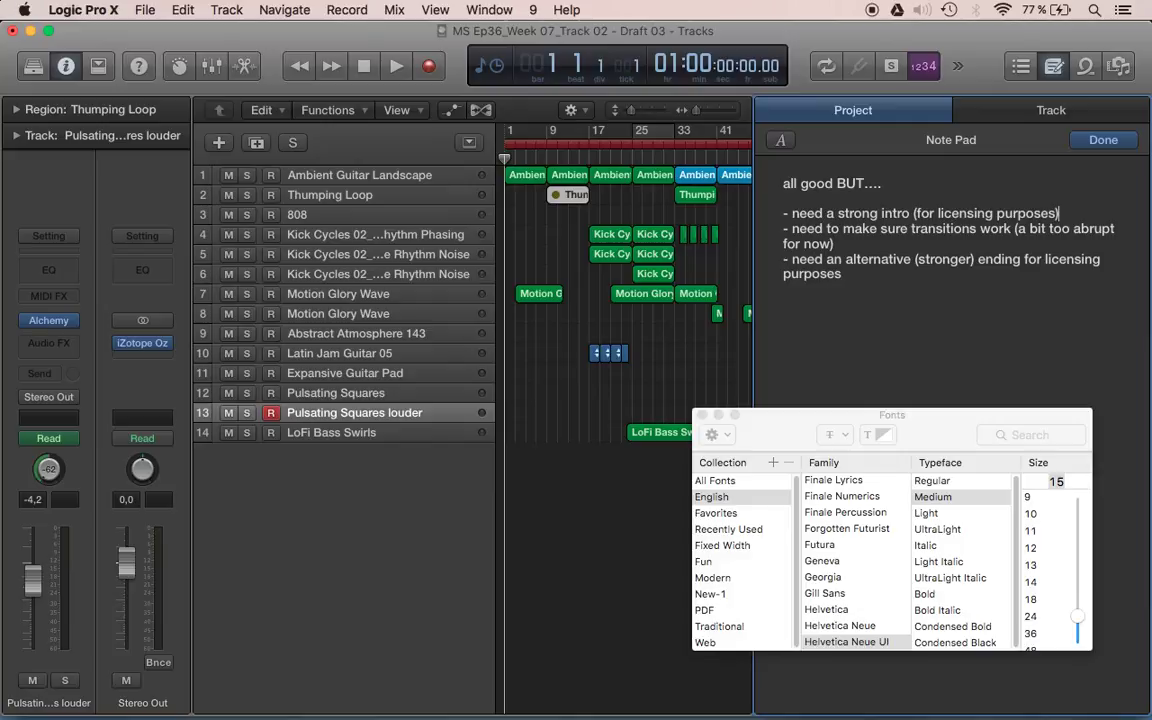
pyautogui.click(1091, 146)
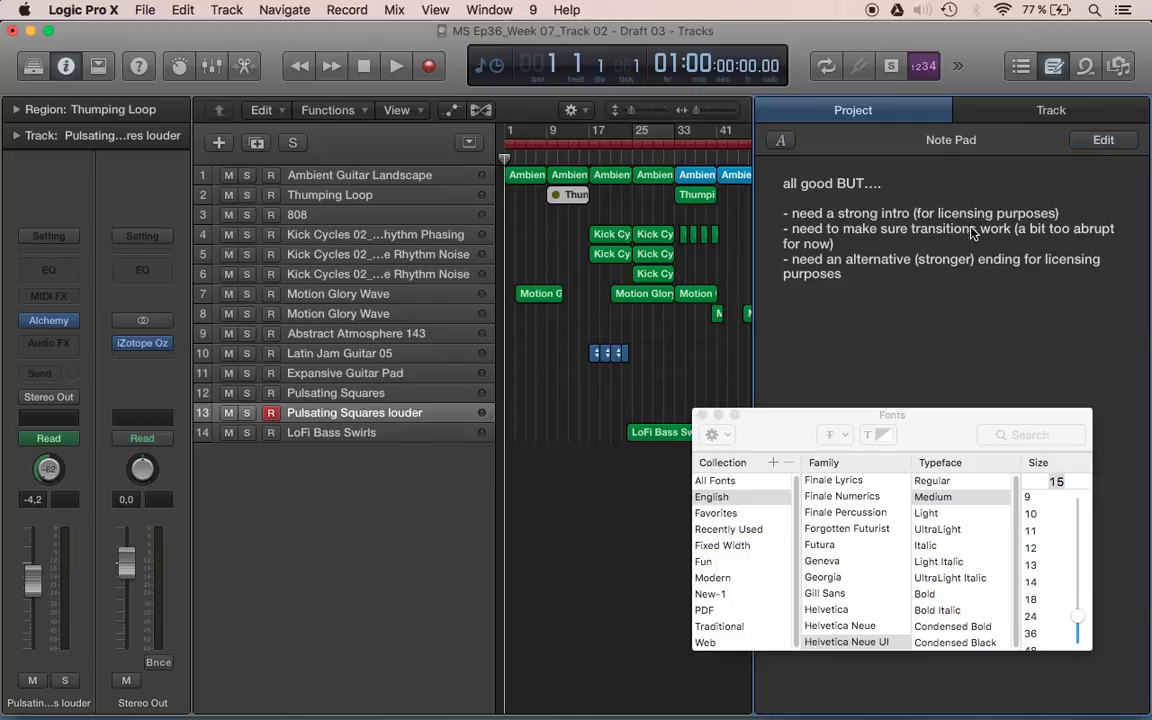
pyautogui.press('super+Tab')
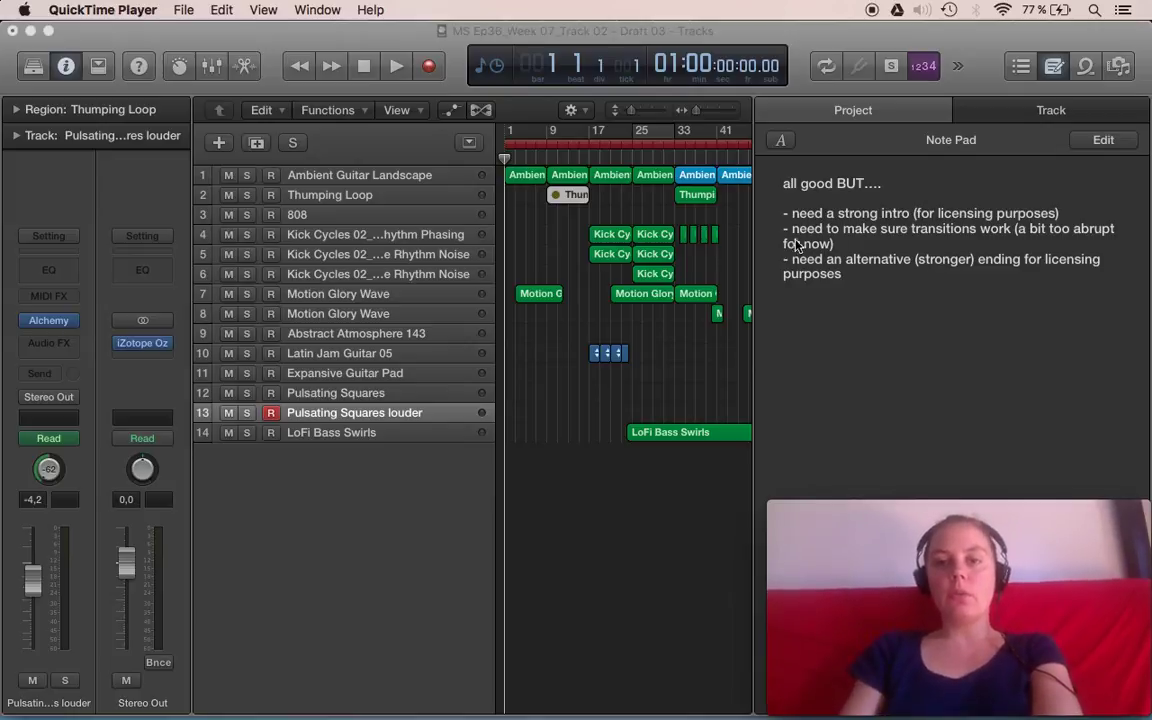
pyautogui.hscroll(10, 680, 252)
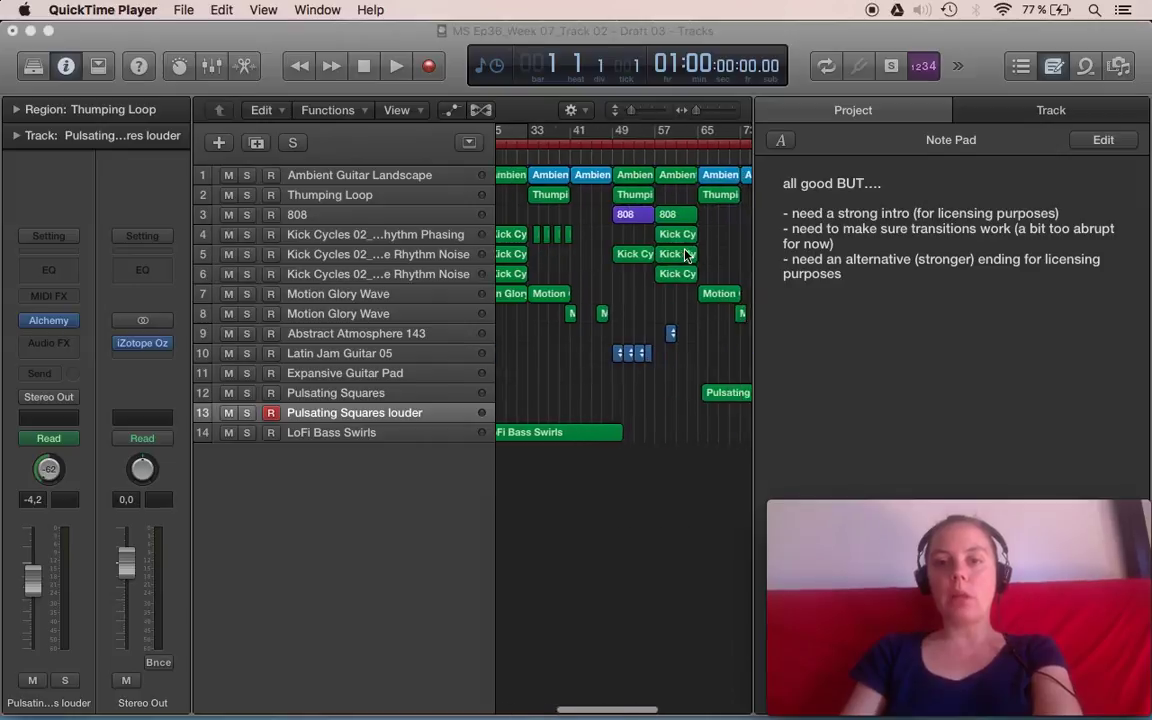
pyautogui.hscroll(-2, 686, 255)
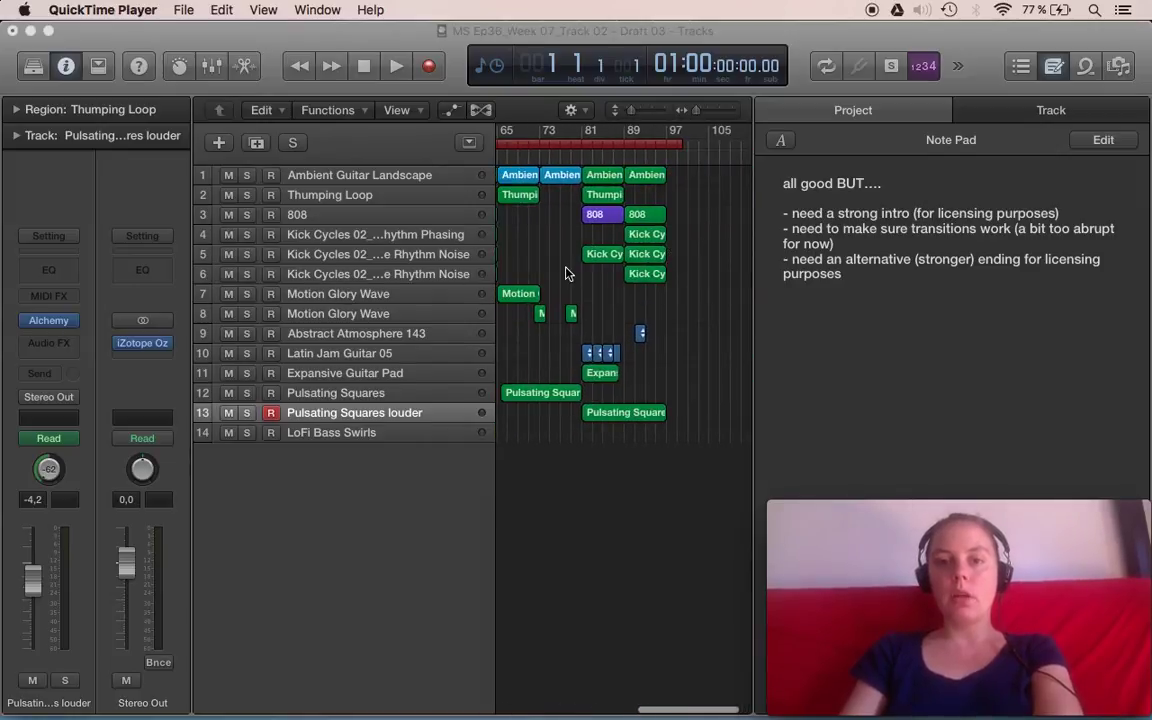
pyautogui.hscroll(-2, 604, 286)
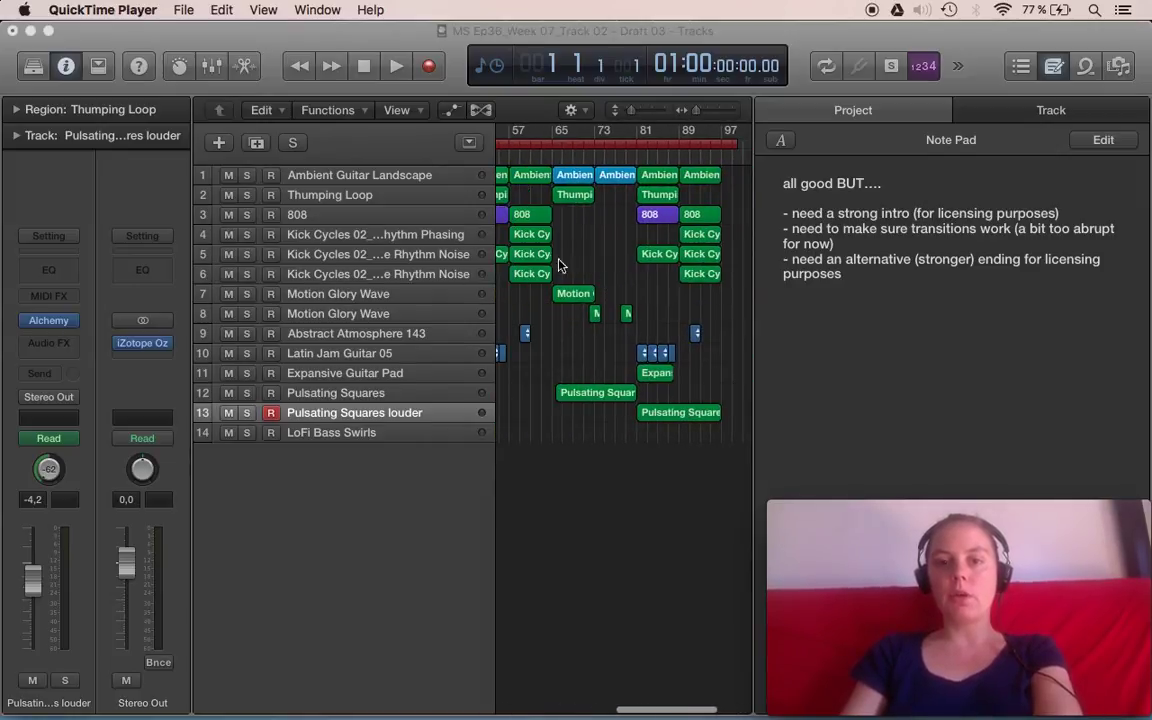
pyautogui.hscroll(-12, 566, 271)
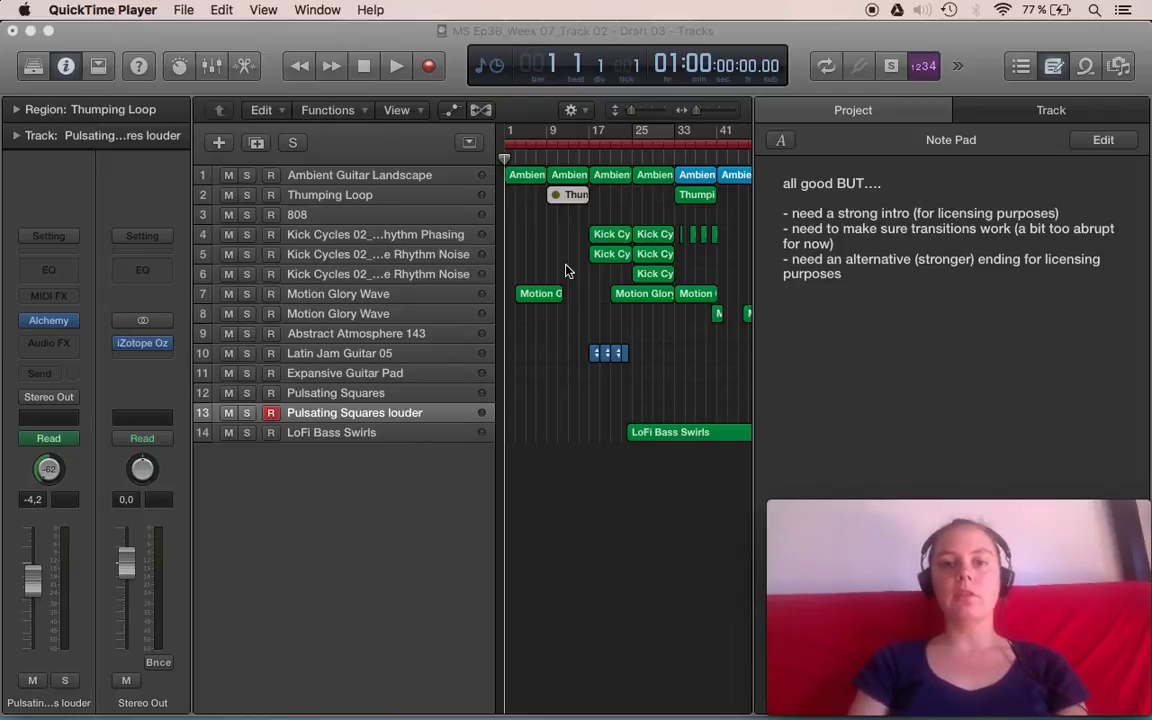
pyautogui.hscroll(10, 560, 265)
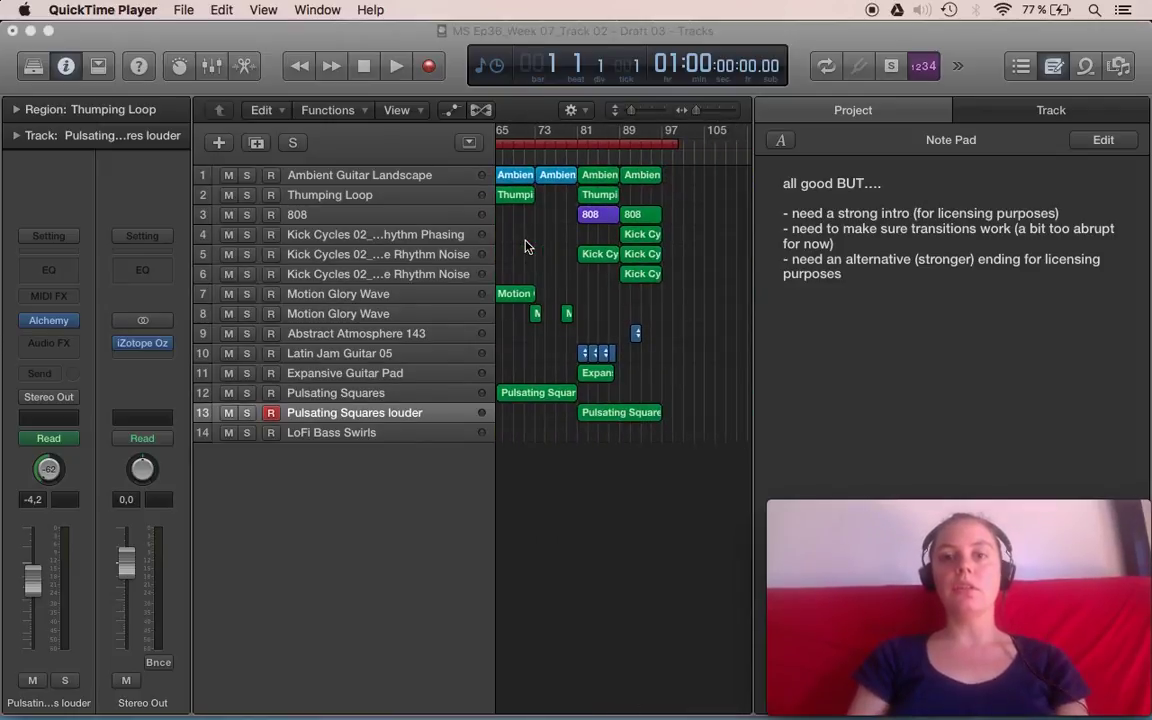